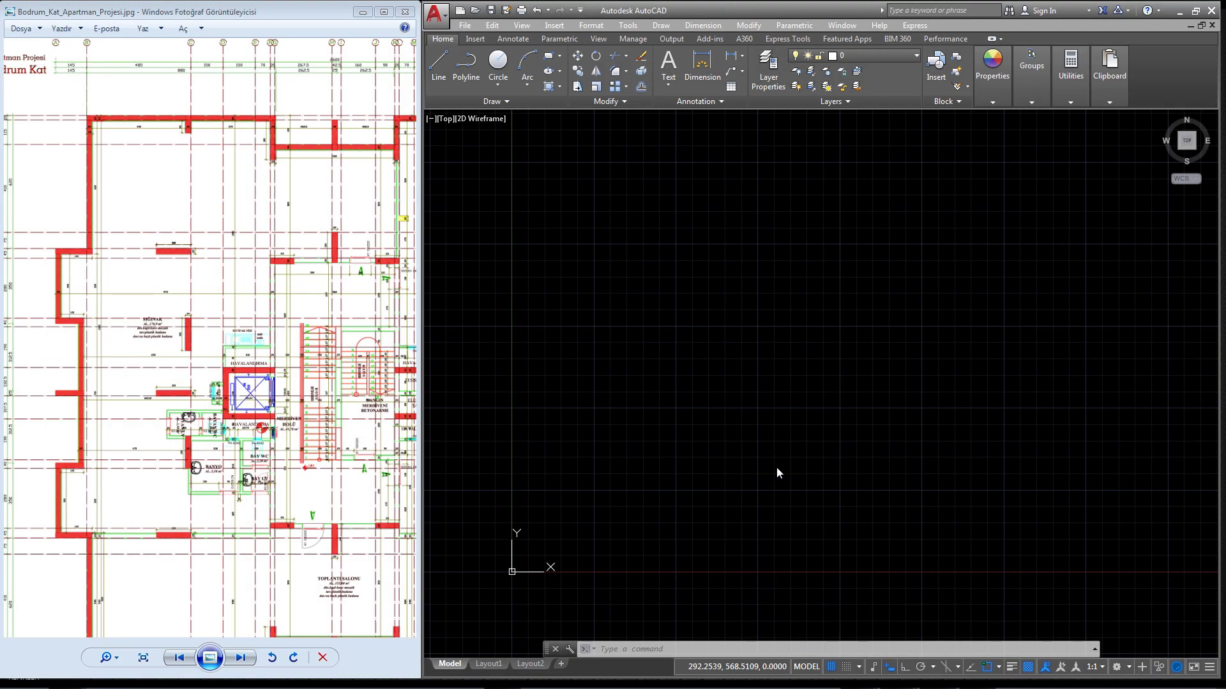
# Step: Pan and zoom the reference plan to bring the rooms and stairs into view
pyautogui.scroll(-2, 178, 241)
pyautogui.scroll(-2, 179, 241)
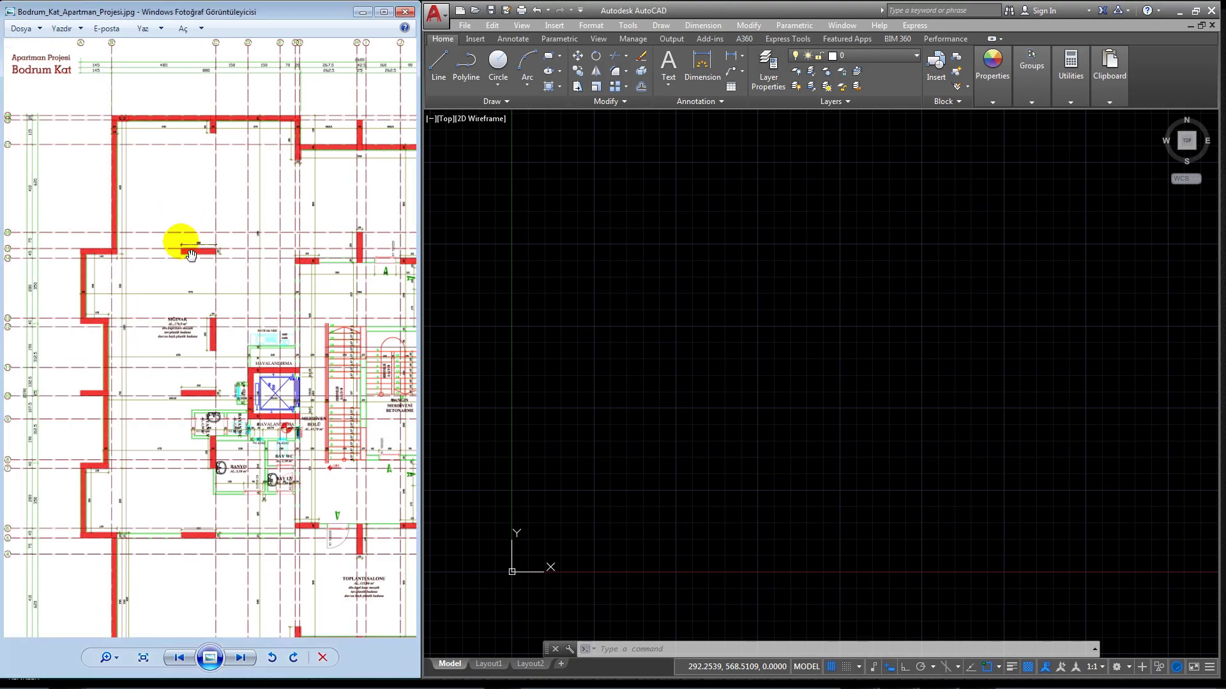
pyautogui.scroll(-3, 180, 242)
pyautogui.scroll(2, 56, 220)
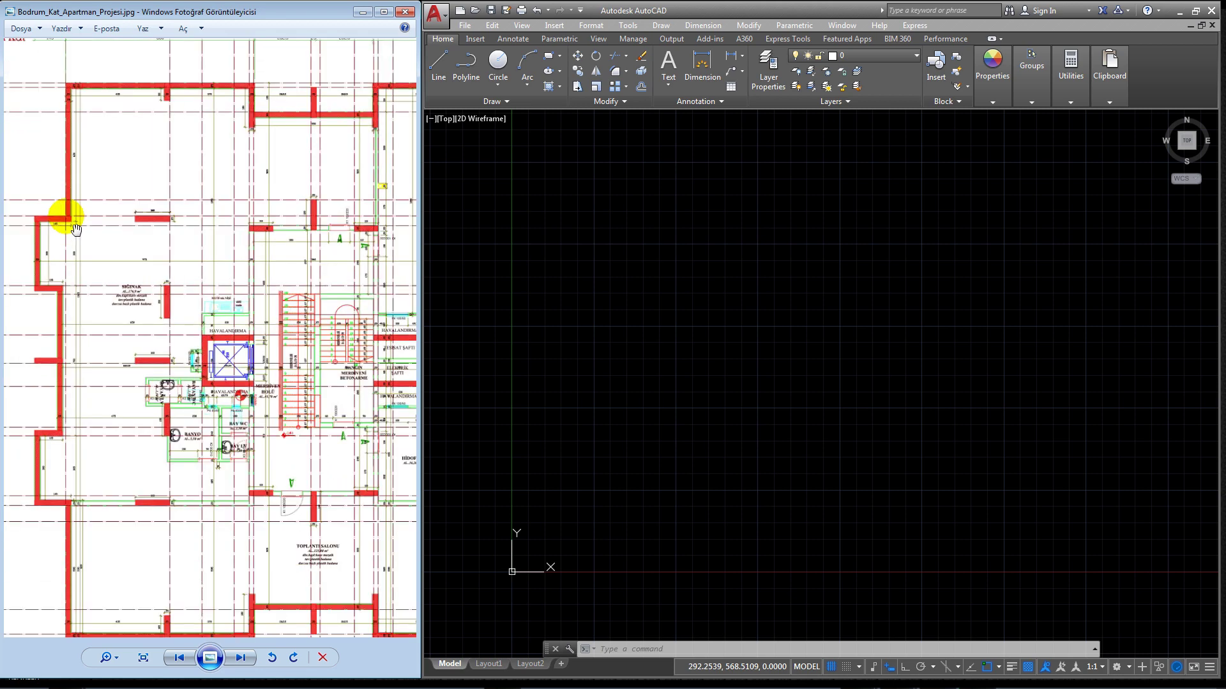
pyautogui.scroll(2, 60, 191)
pyautogui.scroll(2, 64, 166)
pyautogui.scroll(2, 103, 172)
pyautogui.scroll(-1, 111, 187)
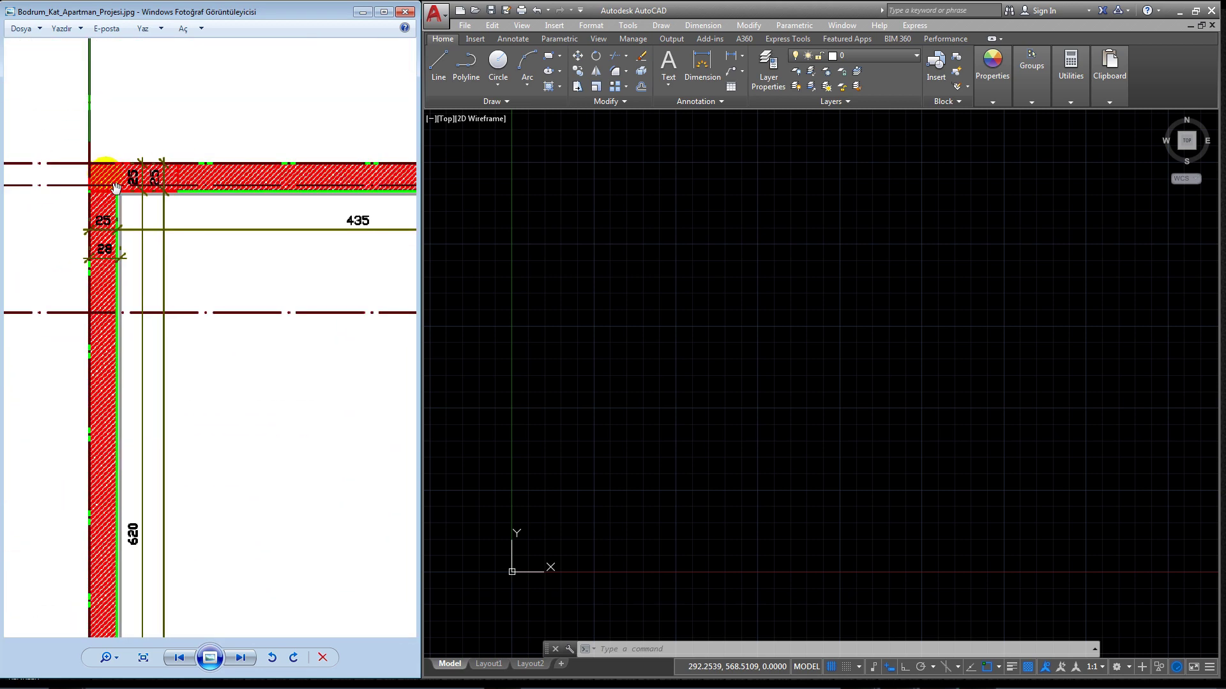
pyautogui.scroll(-3, 120, 187)
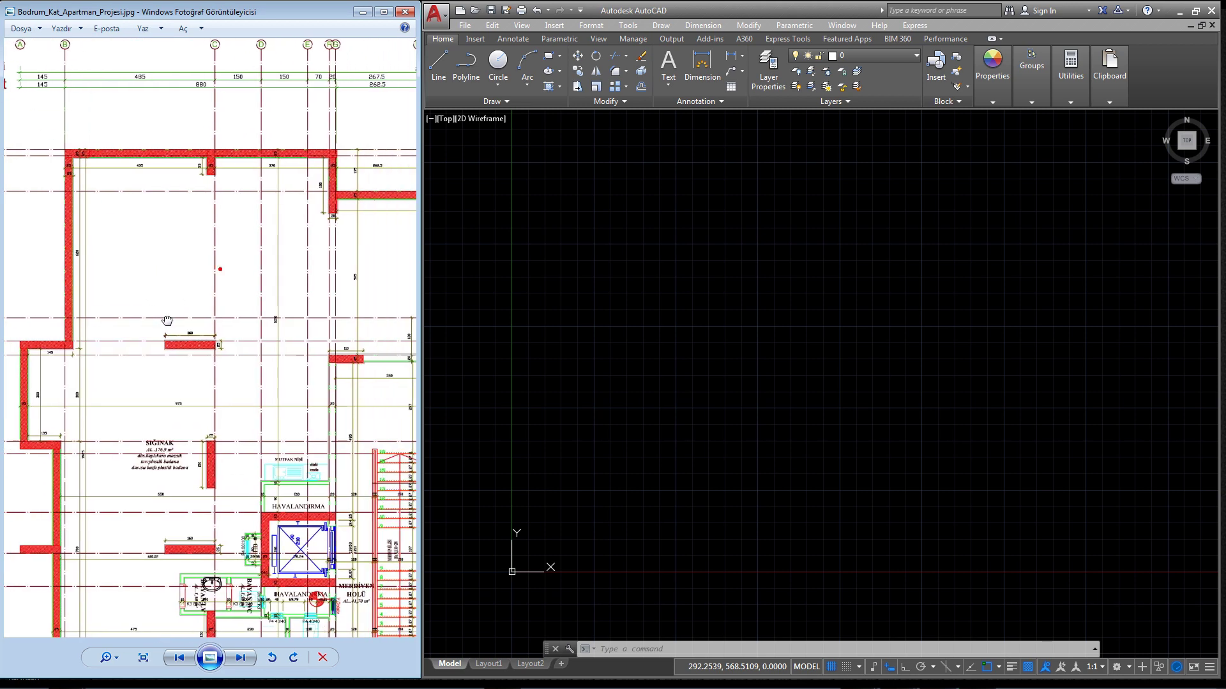
pyautogui.moveTo(186, 274); pyautogui.dragTo(165, 302)
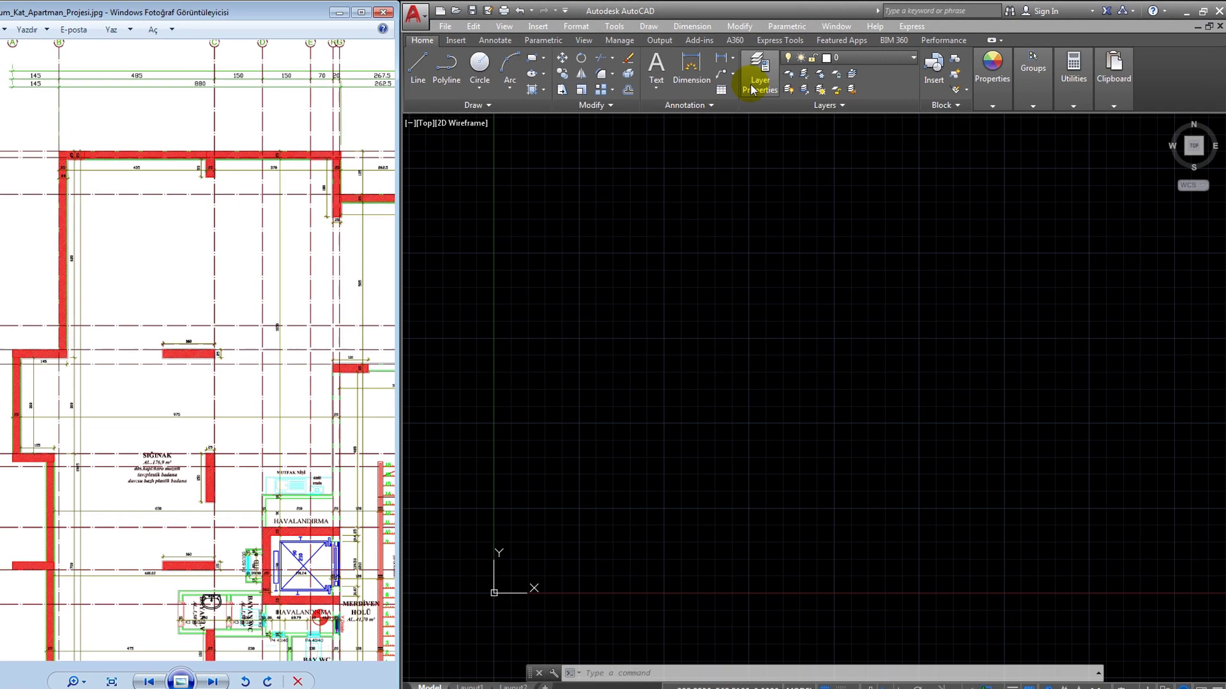
# Step: Create a new layer named BETONARME
pyautogui.click(768, 69)
pyautogui.click(693, 99)
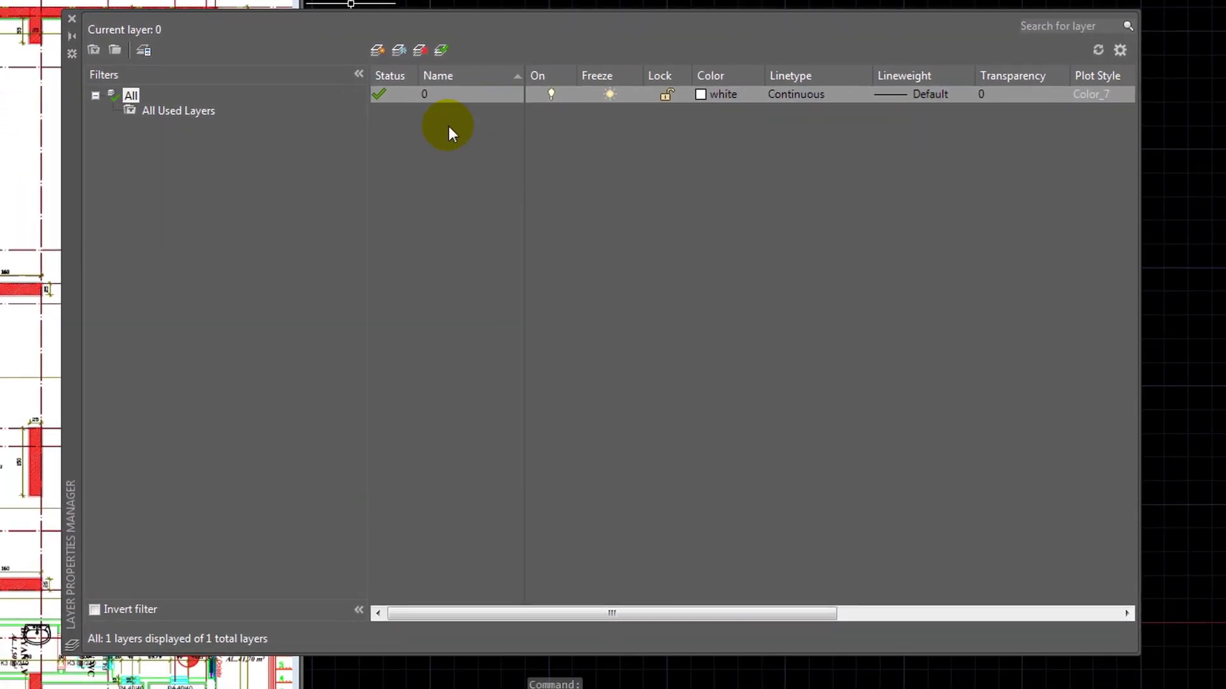
pyautogui.click(377, 51)
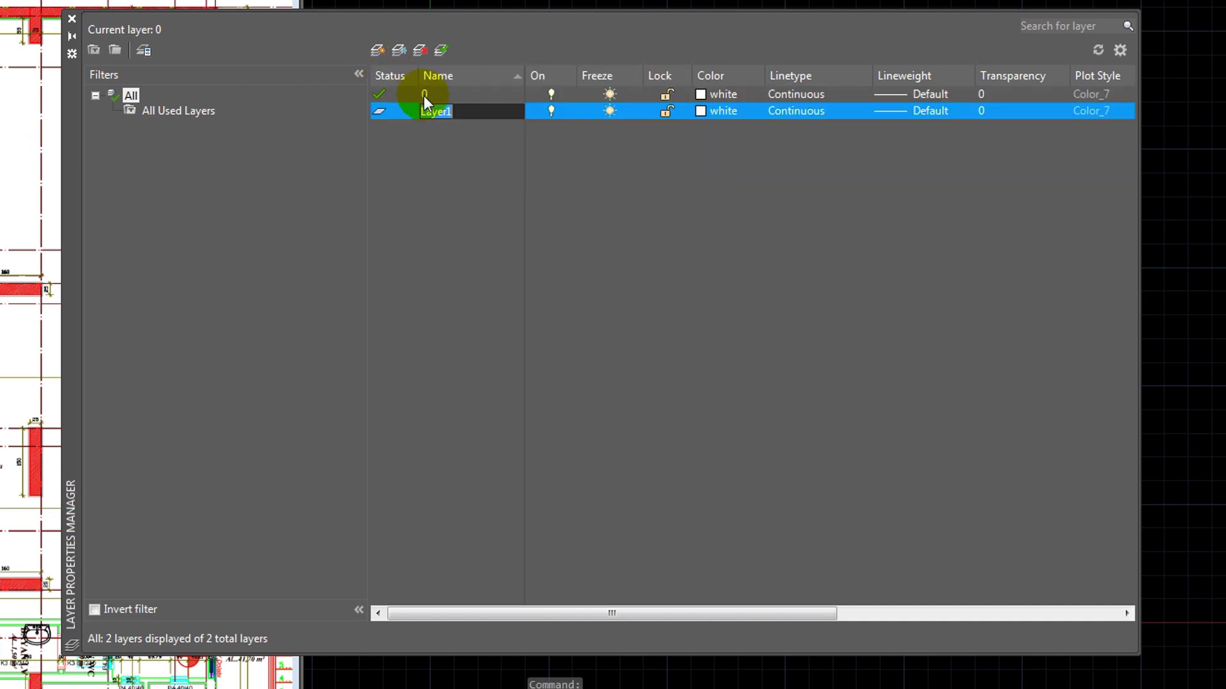
pyautogui.write('BETONARME')
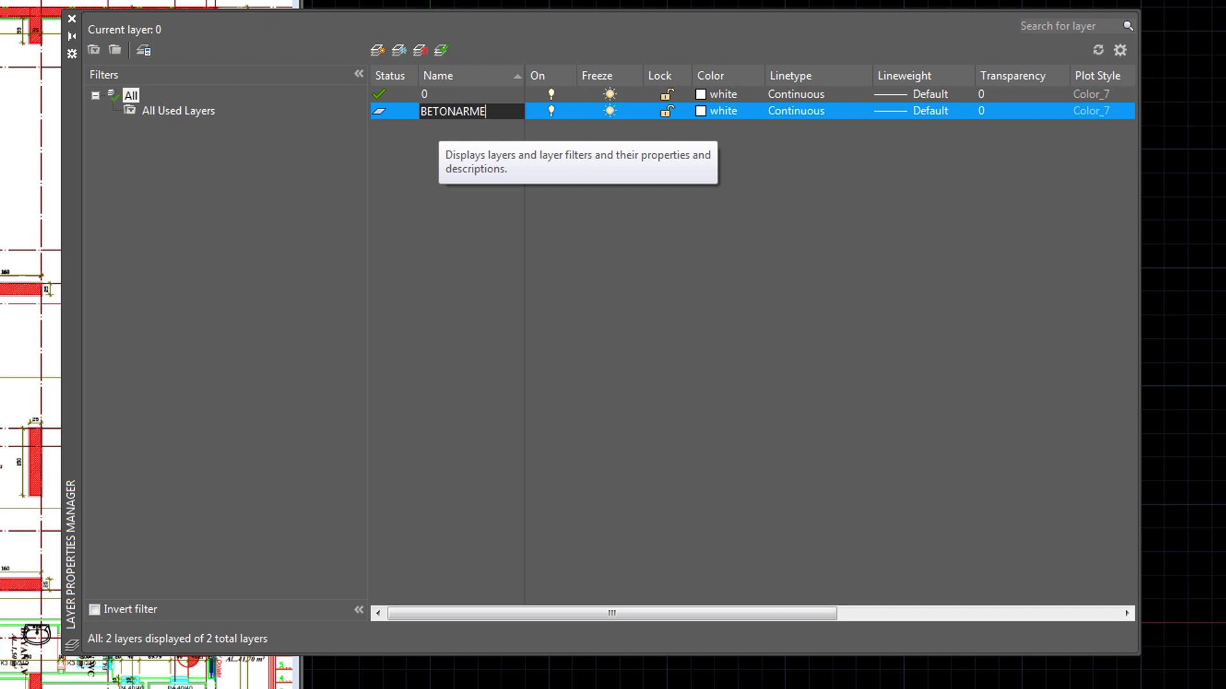
# Step: Give the BETONARME layer index colour 144 and close the layer palette
pyautogui.click(696, 112)
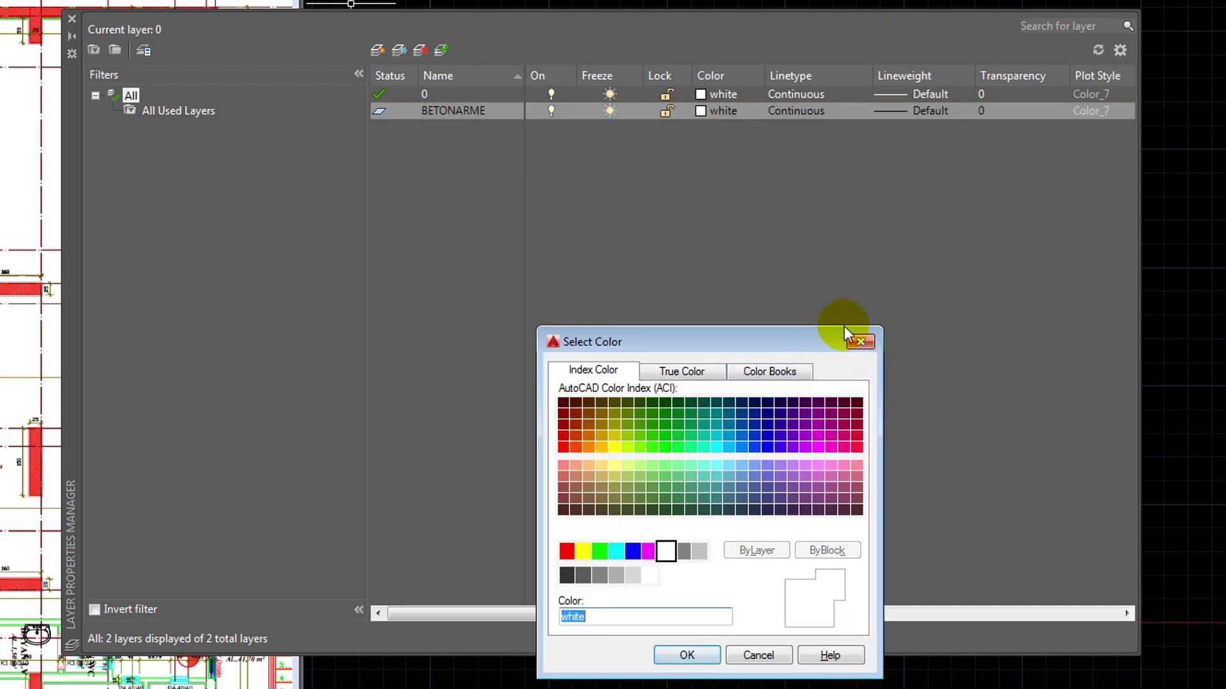
pyautogui.click(860, 342)
pyautogui.click(712, 111)
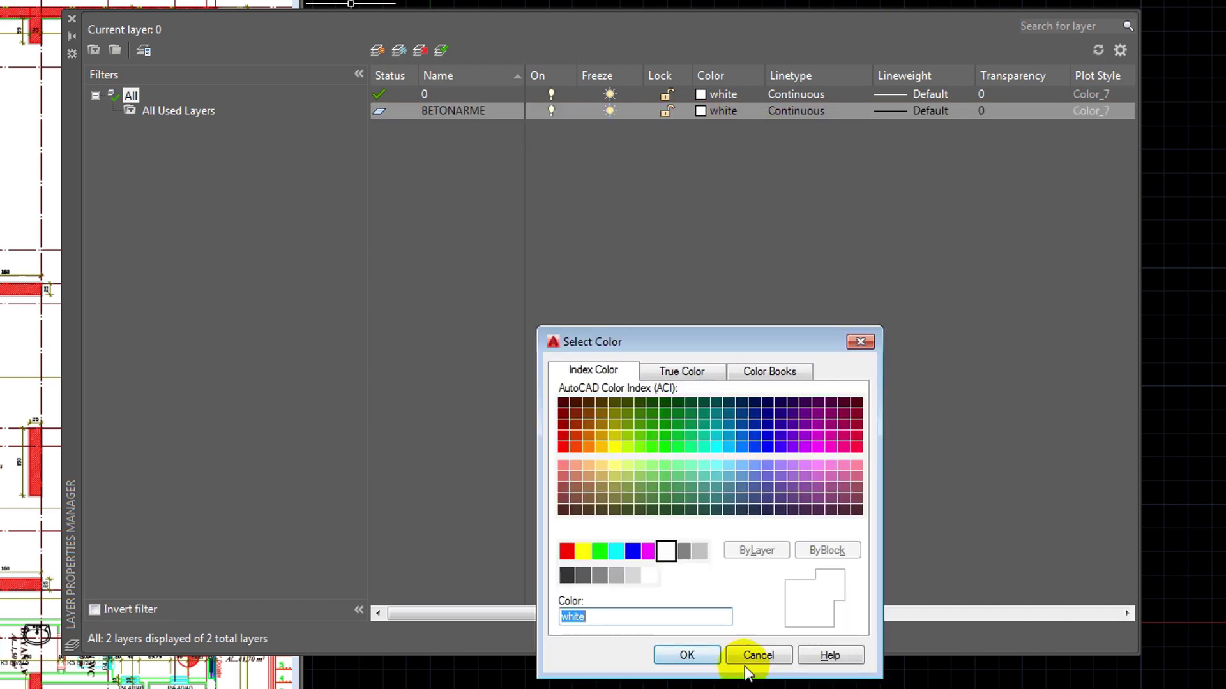
pyautogui.click(616, 550)
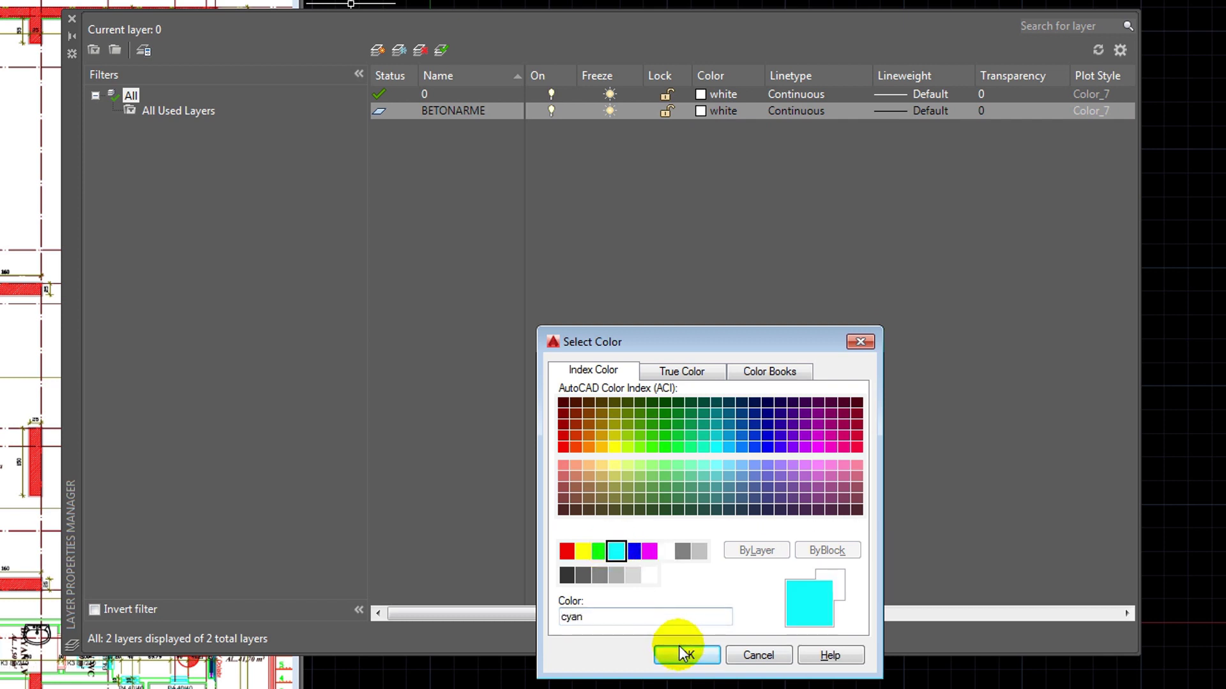
pyautogui.click(729, 426)
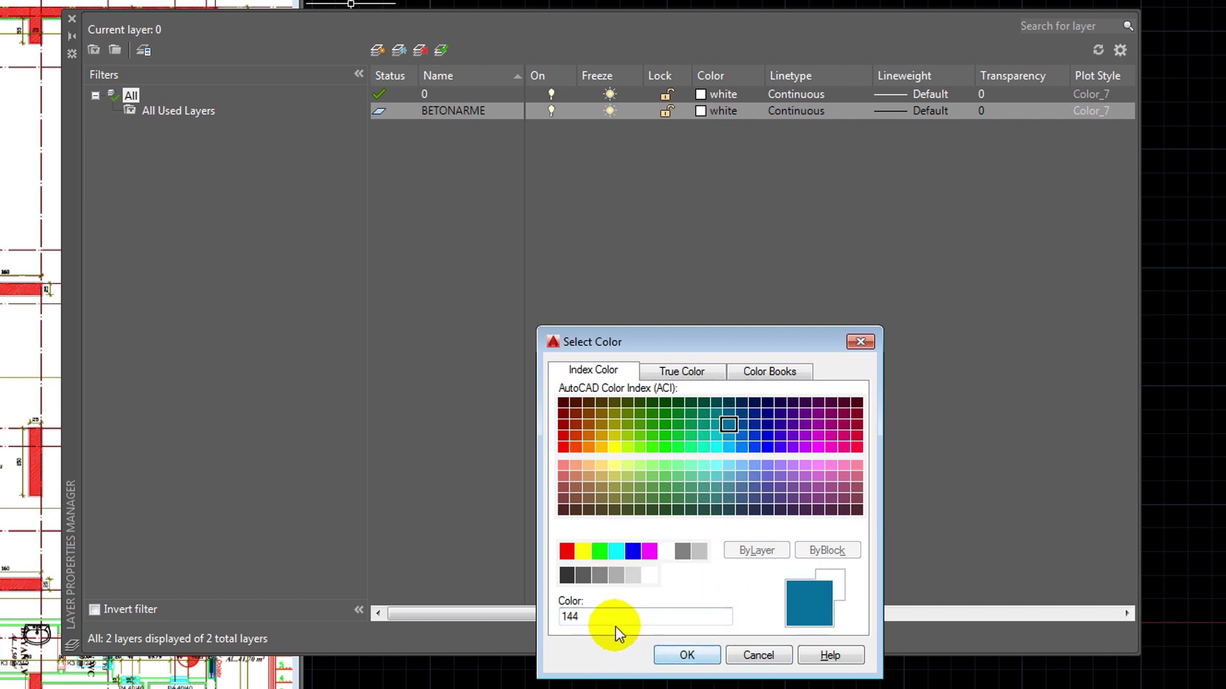
pyautogui.doubleClick(569, 618)
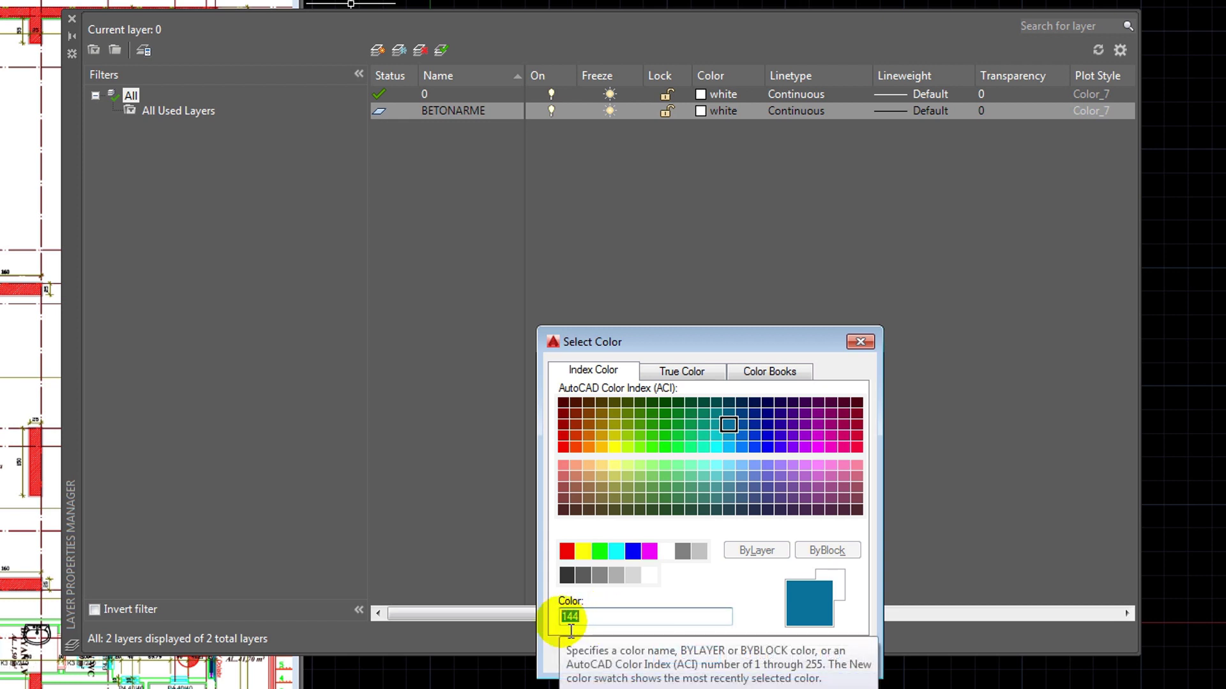
pyautogui.click(689, 654)
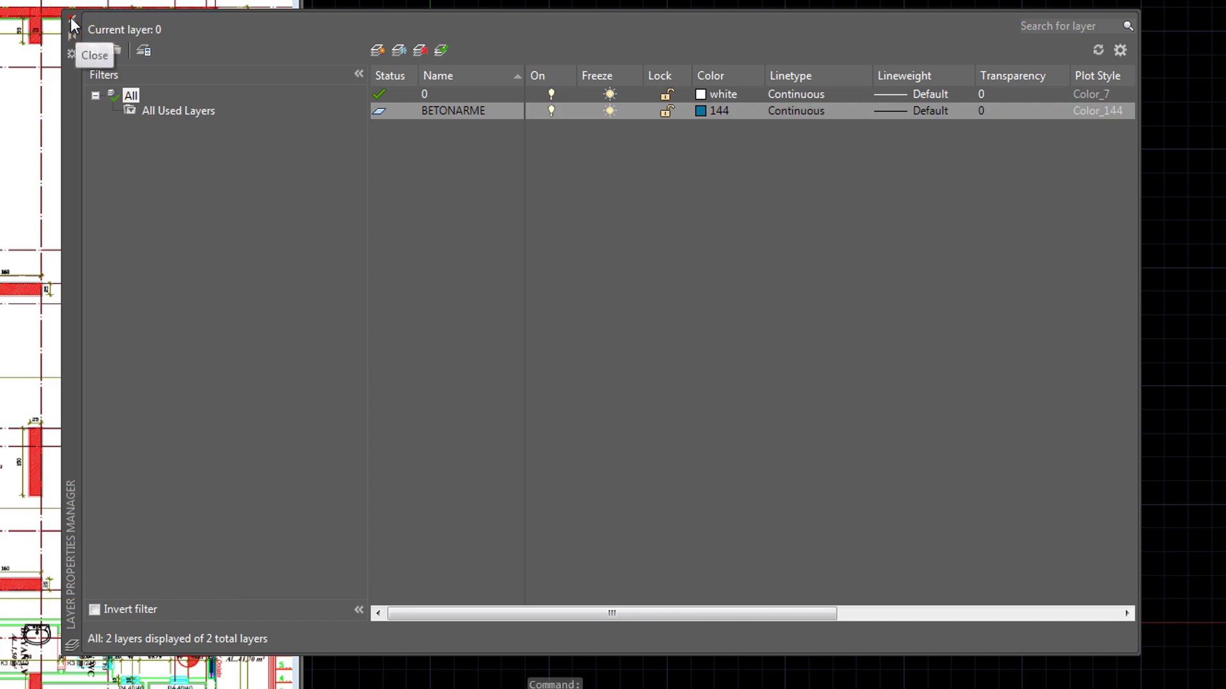
pyautogui.click(71, 19)
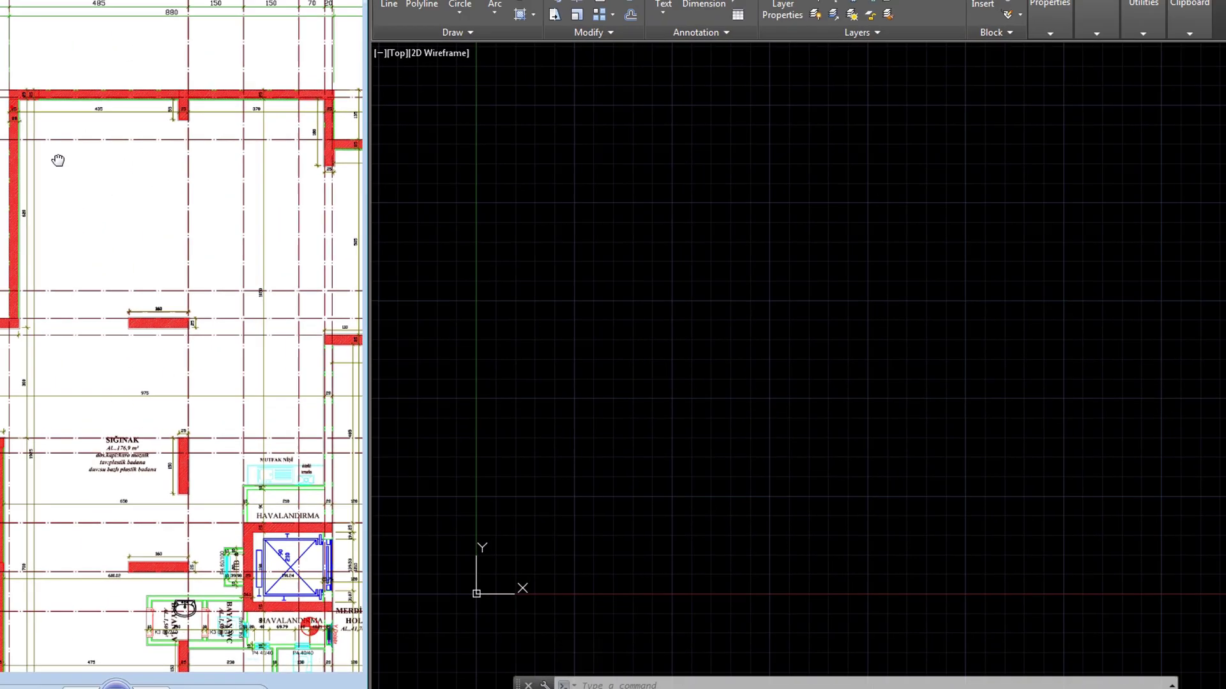
pyautogui.scroll(2, 124, 164)
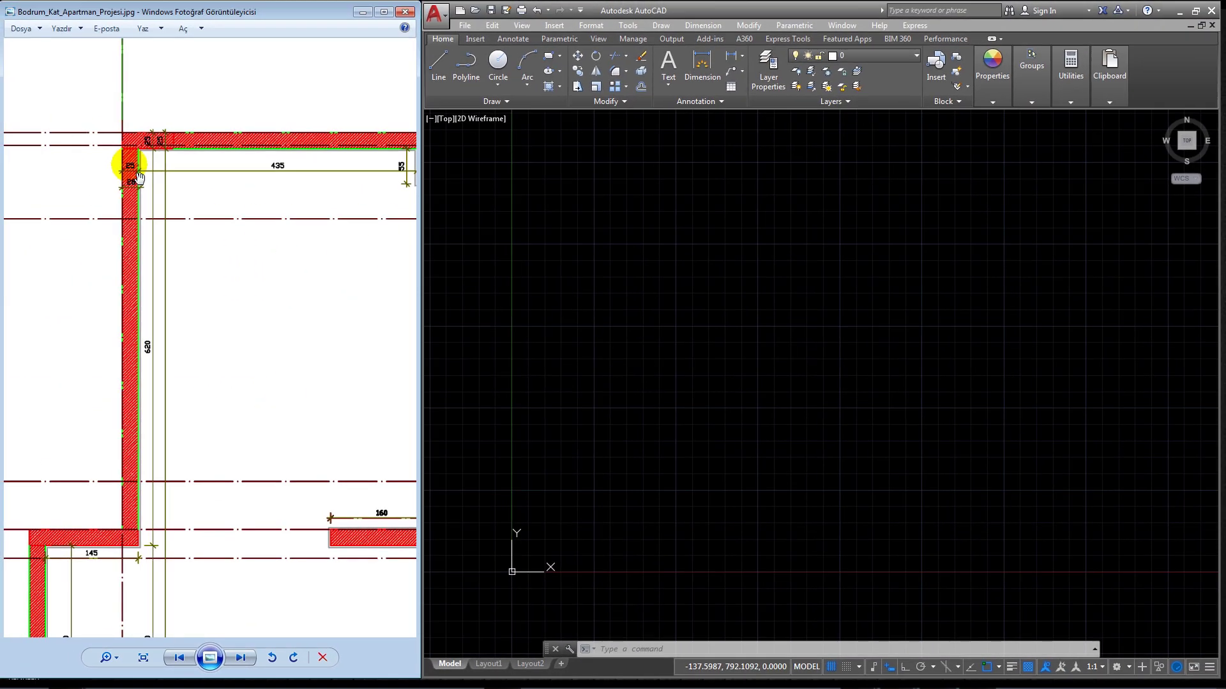
pyautogui.scroll(2, 160, 166)
pyautogui.scroll(1, 191, 166)
pyautogui.scroll(1, 201, 166)
pyautogui.scroll(-1, 202, 166)
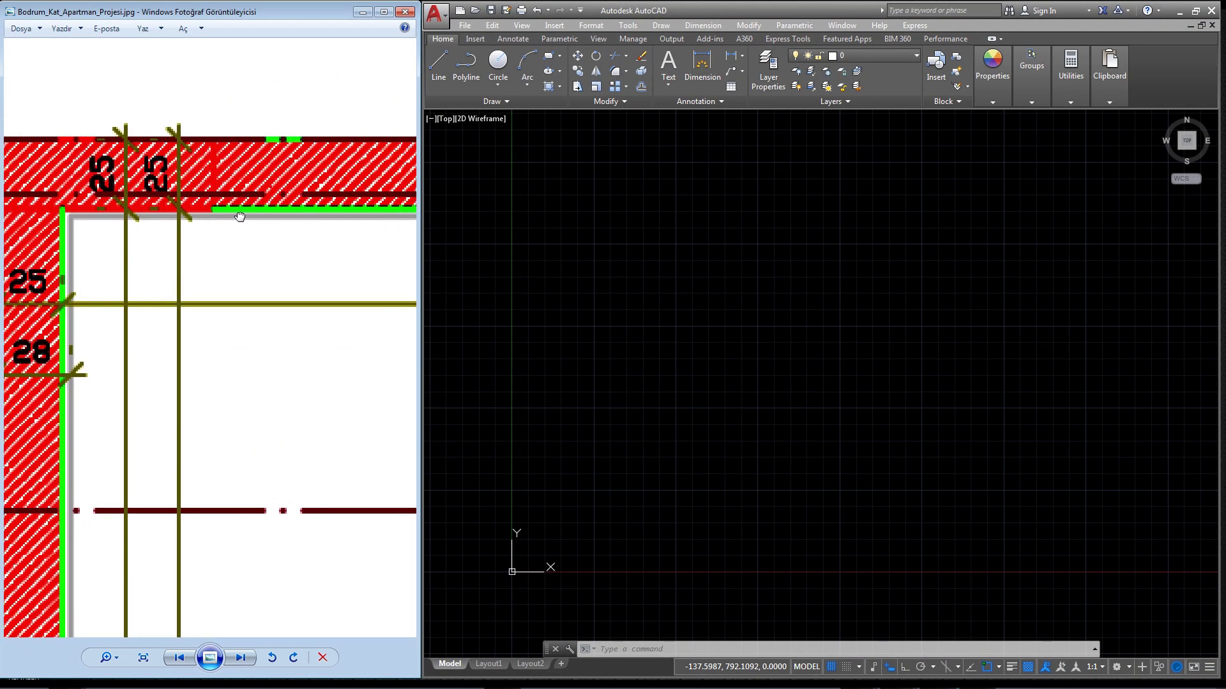
pyautogui.scroll(-2, 191, 210)
pyautogui.scroll(-2, 183, 254)
pyautogui.scroll(-1, 183, 254)
pyautogui.moveTo(353, 260)
pyautogui.mouseDown()
pyautogui.moveTo(254, 269)
pyautogui.moveTo(260, 342)
pyautogui.mouseUp()
pyautogui.scroll(1, 315, 288)
pyautogui.scroll(2, 295, 328)
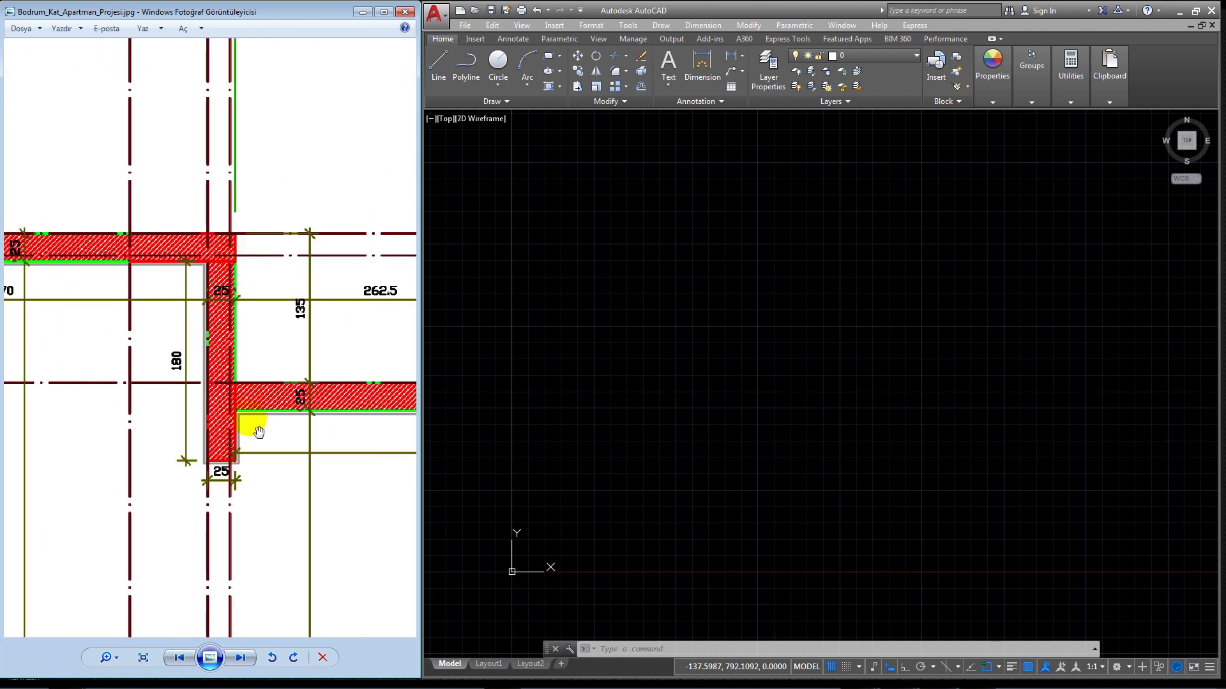
pyautogui.moveTo(259, 432); pyautogui.dragTo(156, 443)
pyautogui.scroll(-2, 208, 433)
pyautogui.scroll(2, 260, 320)
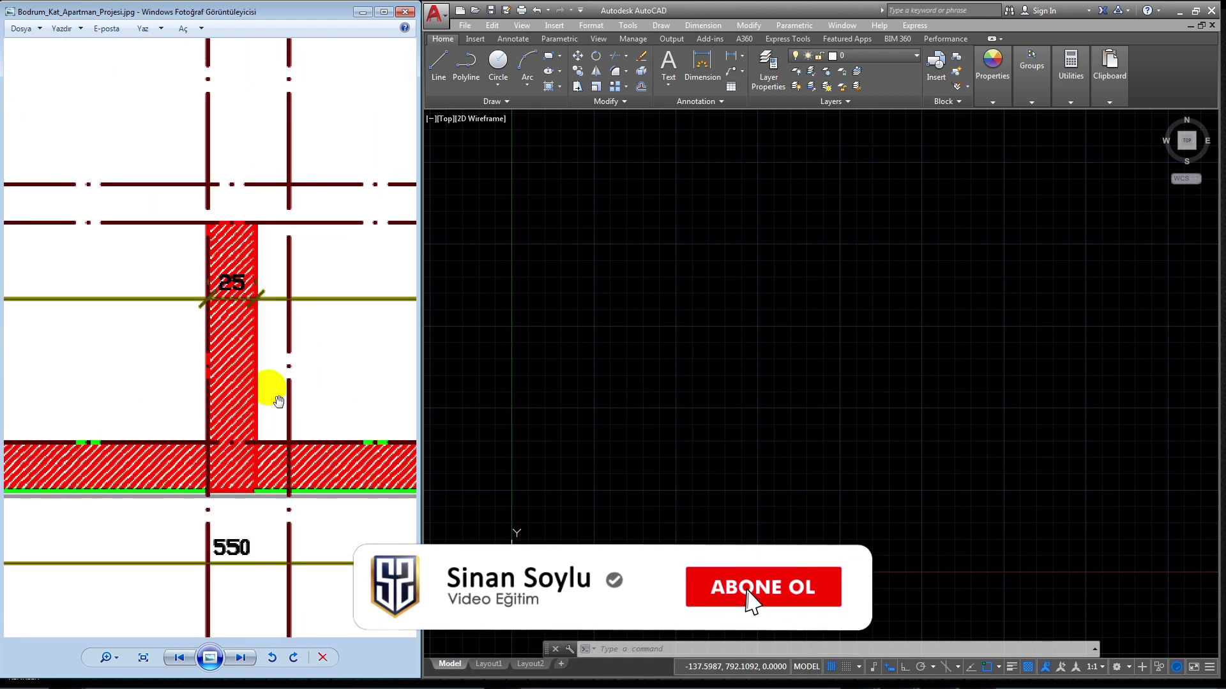
pyautogui.scroll(-2, 279, 401)
pyautogui.scroll(-2, 186, 391)
pyautogui.scroll(-1, 222, 348)
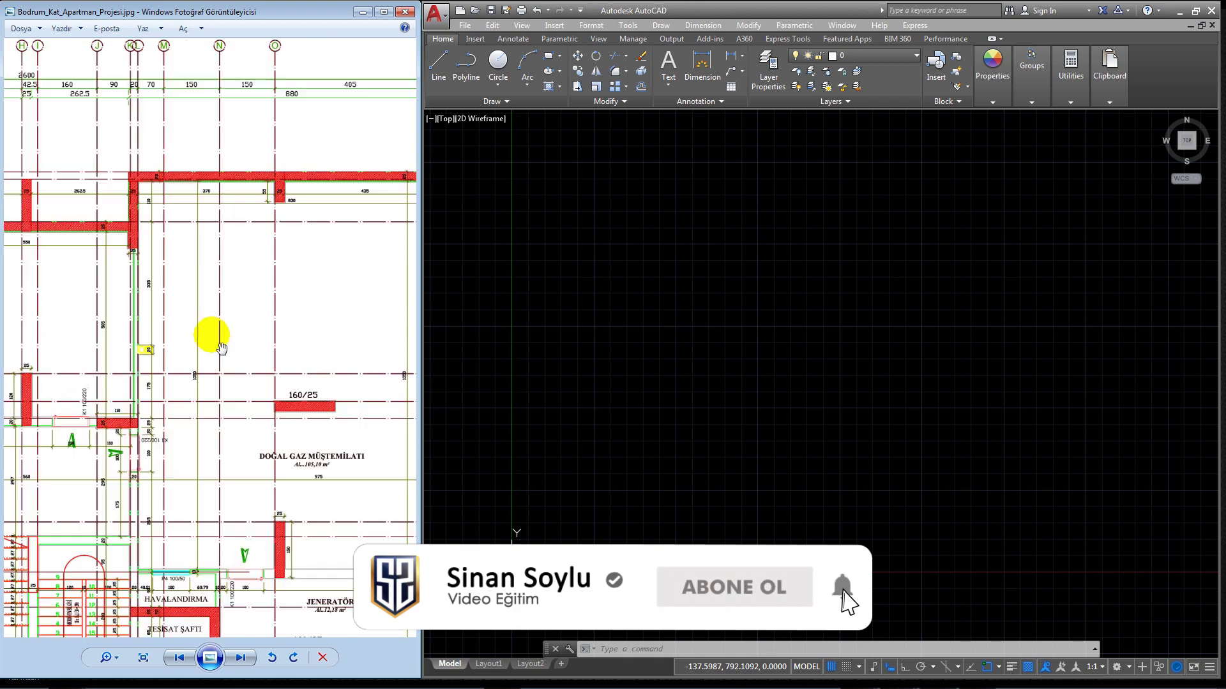
pyautogui.scroll(-2, 221, 347)
pyautogui.scroll(1, 377, 266)
pyautogui.scroll(3, 317, 402)
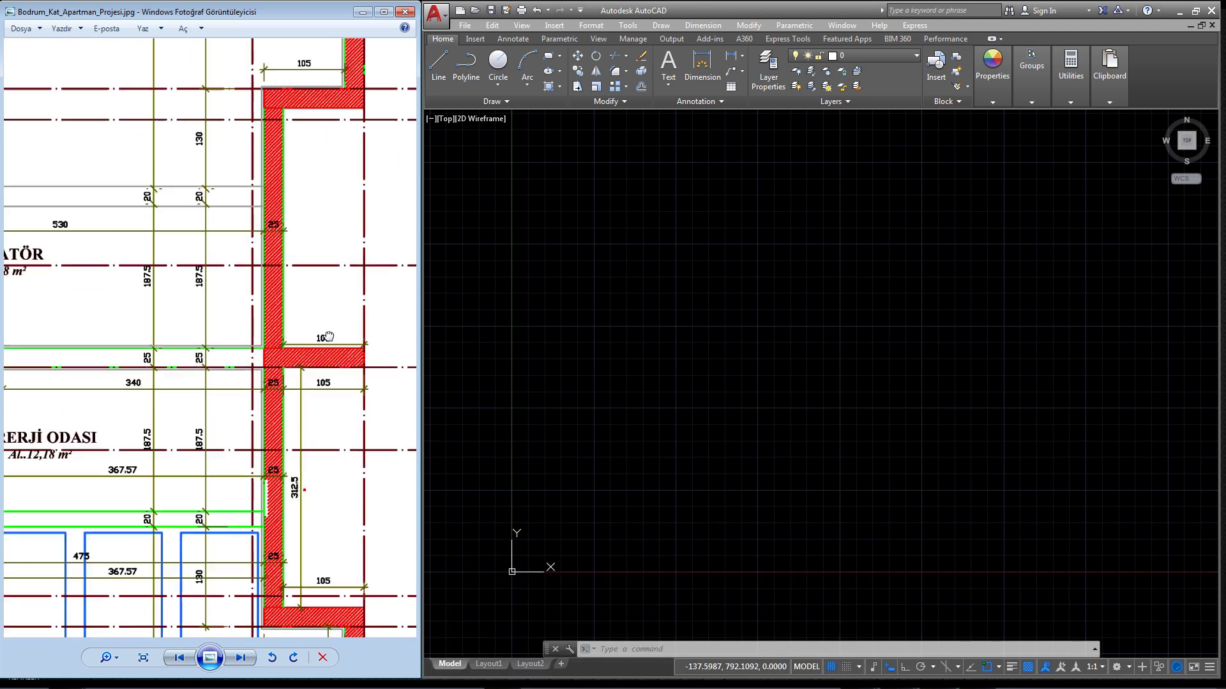
pyautogui.scroll(-2, 328, 336)
pyautogui.scroll(-2, 345, 383)
pyautogui.scroll(1, 369, 464)
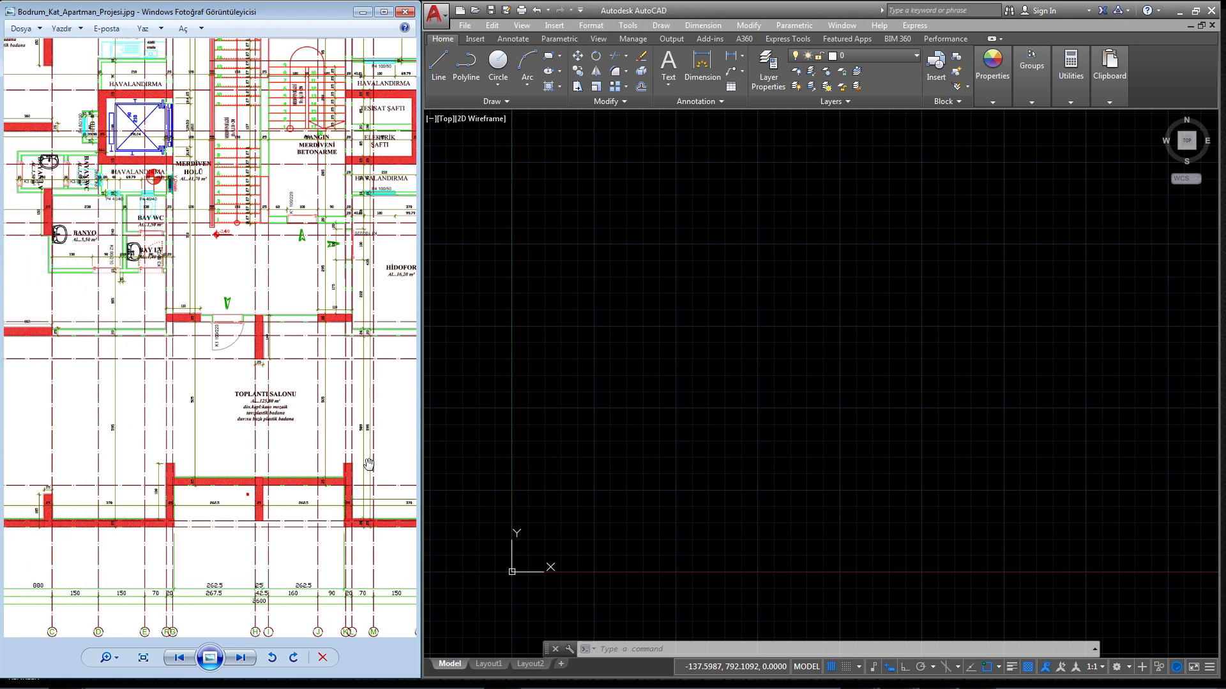
pyautogui.scroll(2, 213, 526)
pyautogui.scroll(1, 205, 498)
pyautogui.scroll(1, 198, 479)
pyautogui.scroll(1, 195, 464)
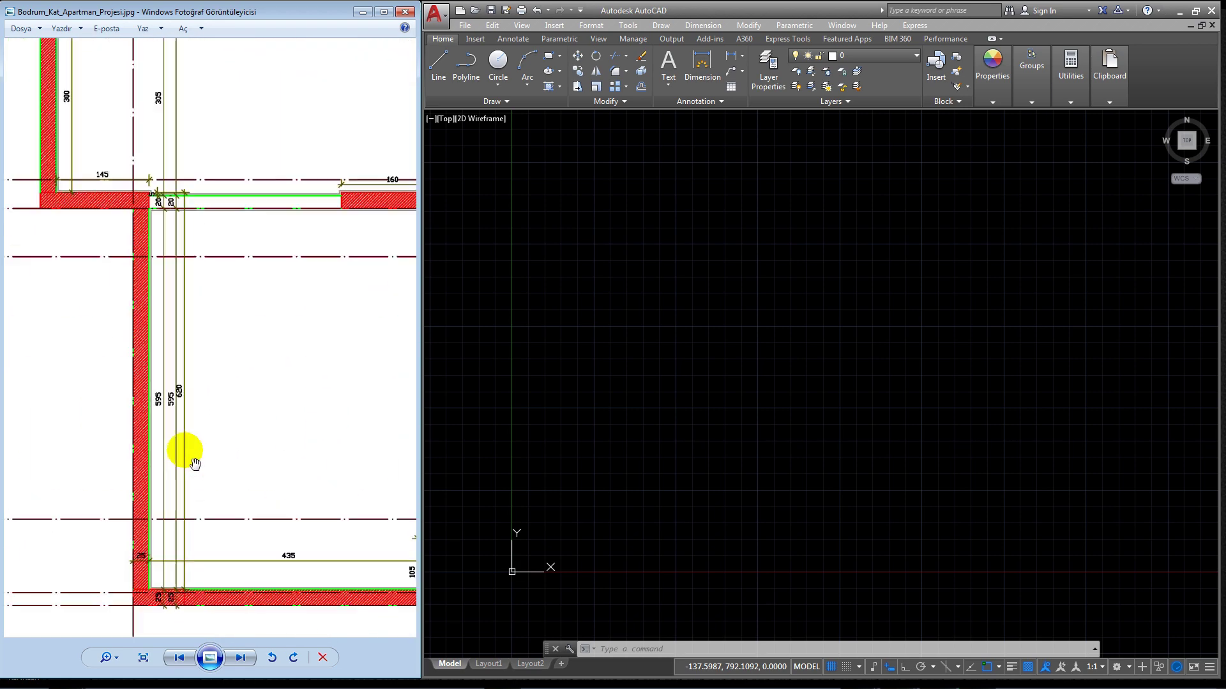
pyautogui.scroll(1, 124, 506)
pyautogui.scroll(2, 186, 497)
pyautogui.scroll(-2, 243, 356)
pyautogui.scroll(-1, 268, 419)
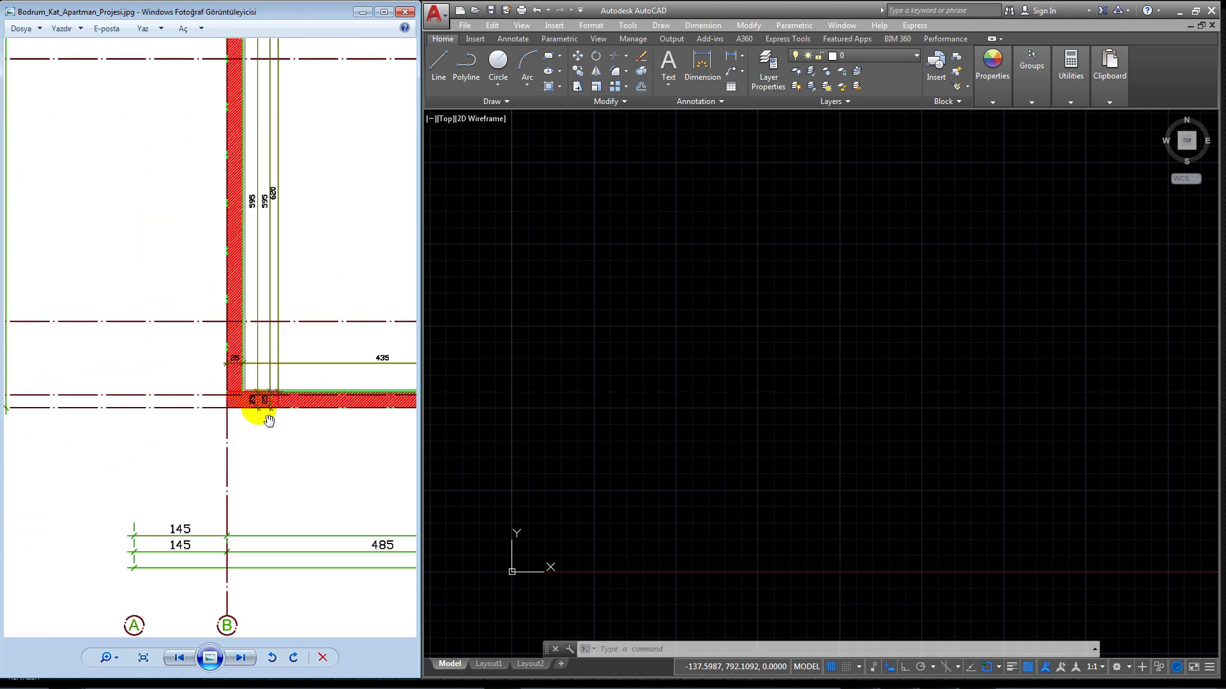
pyautogui.scroll(-2, 90, 95)
pyautogui.scroll(3, 205, 109)
pyautogui.scroll(2, 278, 201)
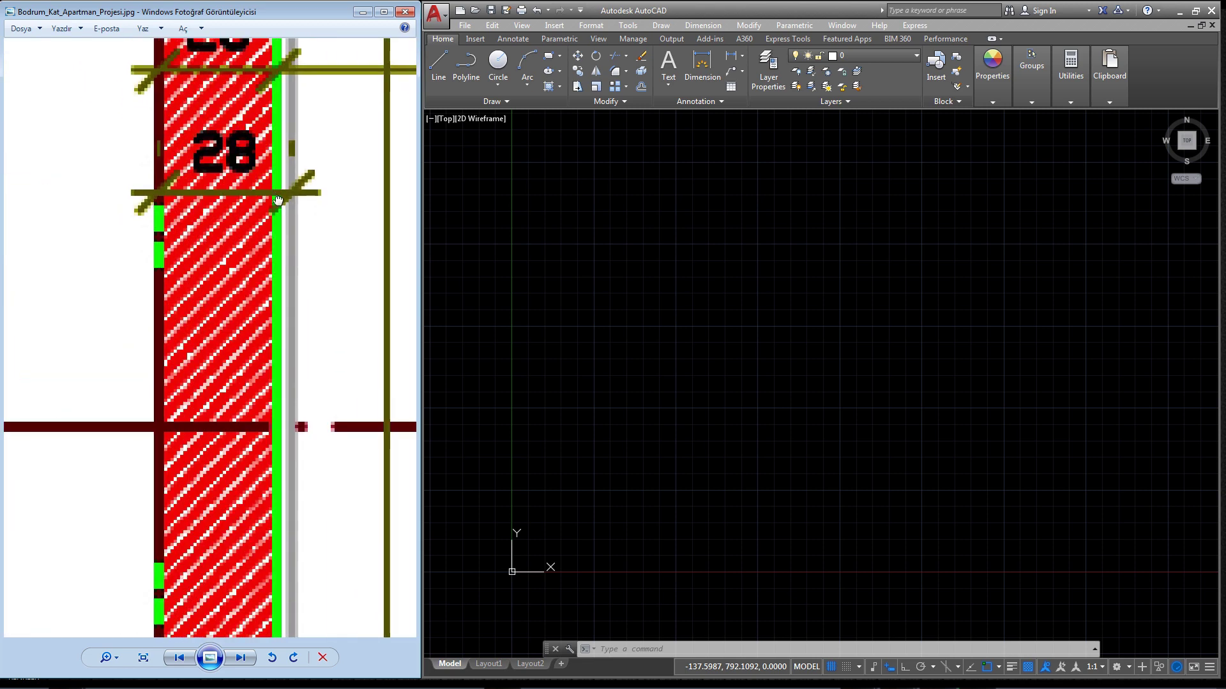
pyautogui.scroll(-2, 278, 201)
pyautogui.scroll(-1, 260, 447)
pyautogui.scroll(-1, 275, 388)
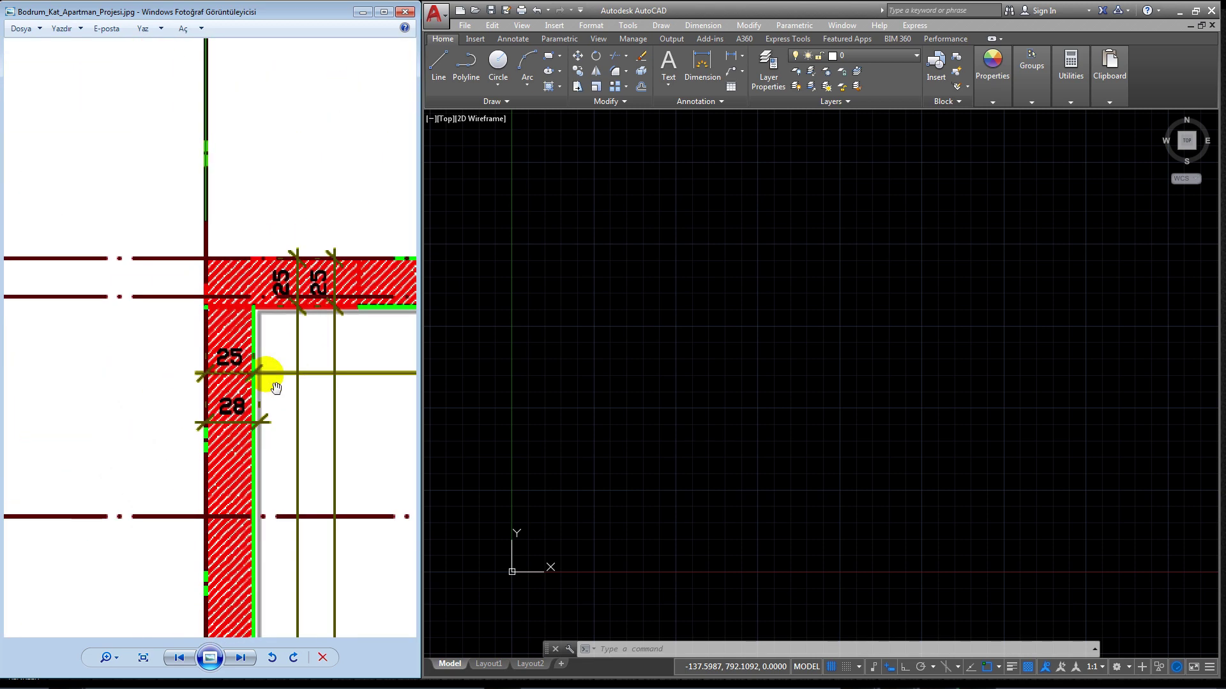
pyautogui.scroll(-1, 298, 328)
pyautogui.scroll(2, 252, 310)
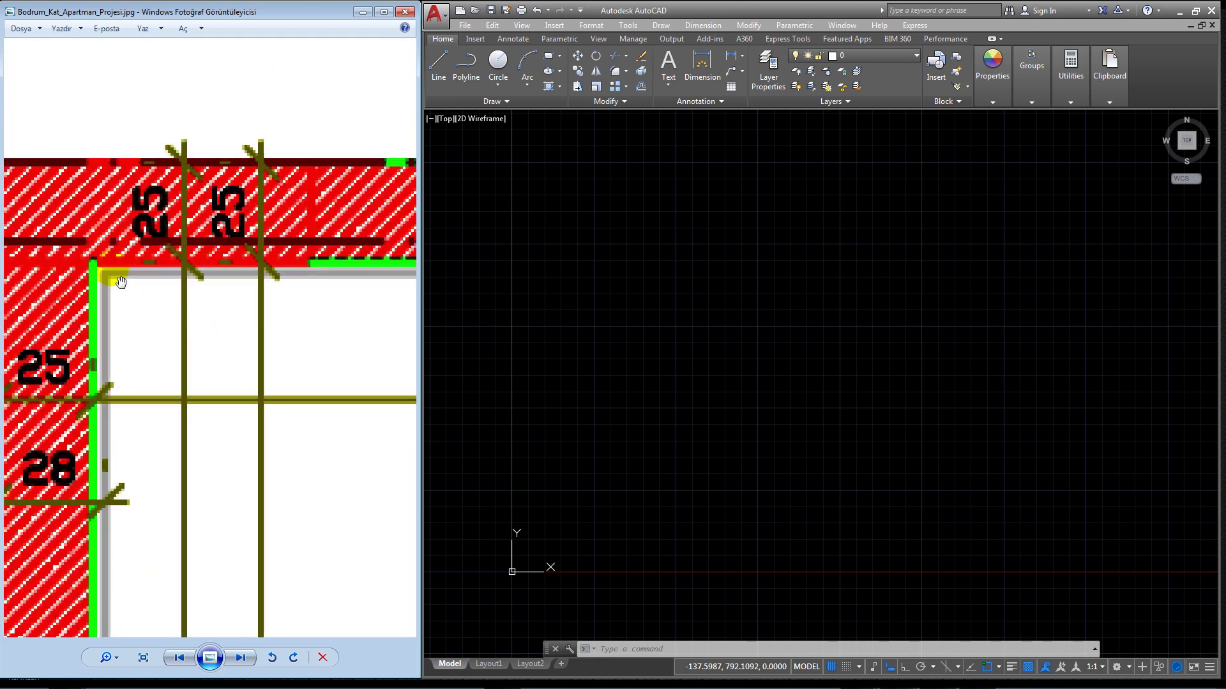
pyautogui.scroll(1, 115, 427)
pyautogui.scroll(-1, 117, 342)
pyautogui.scroll(-1, 140, 402)
pyautogui.scroll(-2, 140, 402)
pyautogui.click(547, 170)
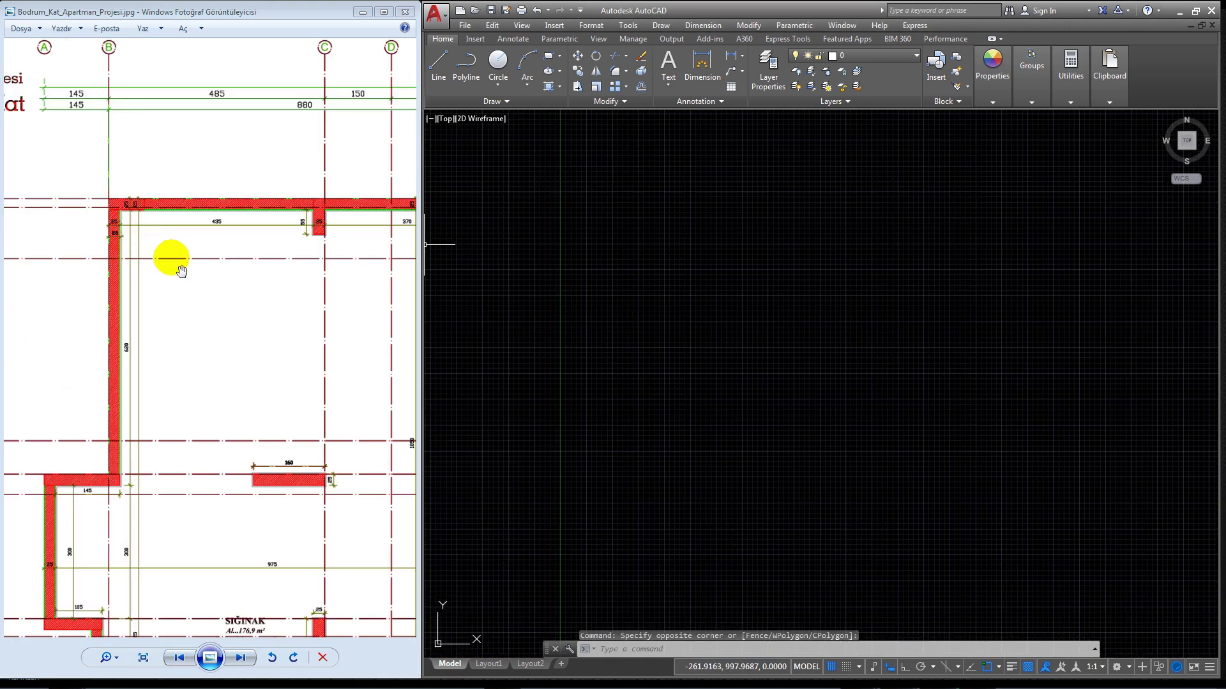
pyautogui.scroll(2, 170, 259)
pyautogui.moveTo(164, 205); pyautogui.dragTo(211, 284)
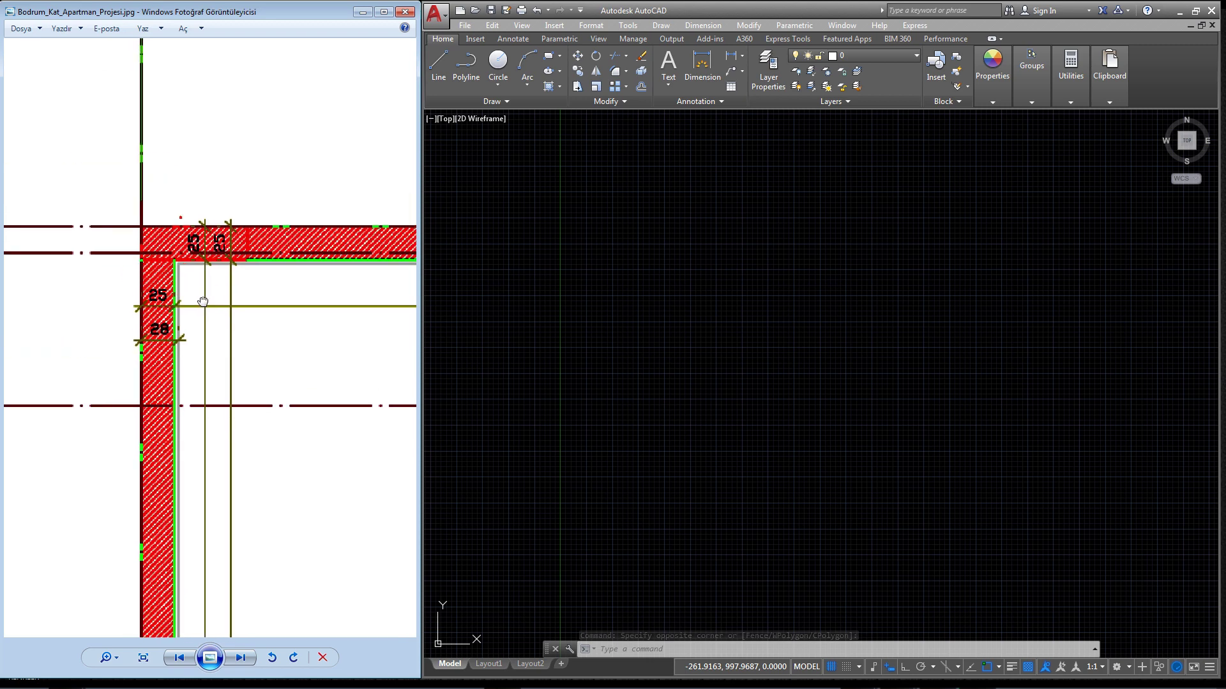
pyautogui.scroll(1, 211, 285)
pyautogui.scroll(-1, 211, 284)
pyautogui.scroll(-1, 223, 273)
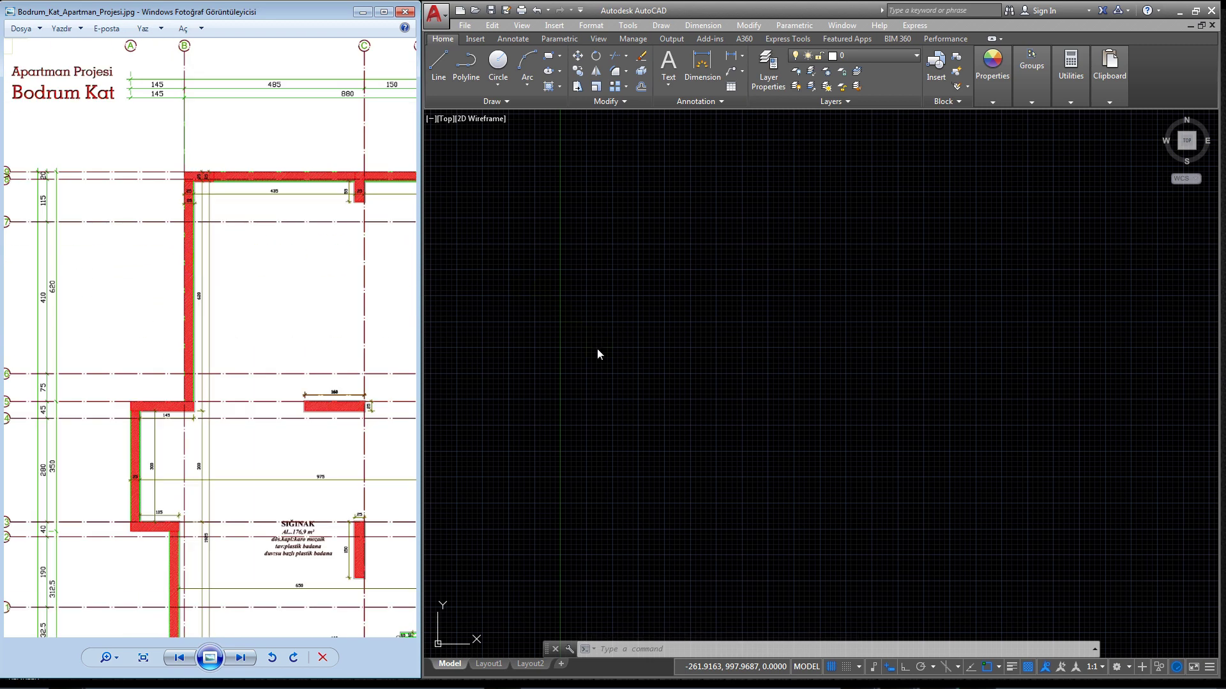
pyautogui.scroll(-2, 603, 355)
pyautogui.scroll(2, 598, 408)
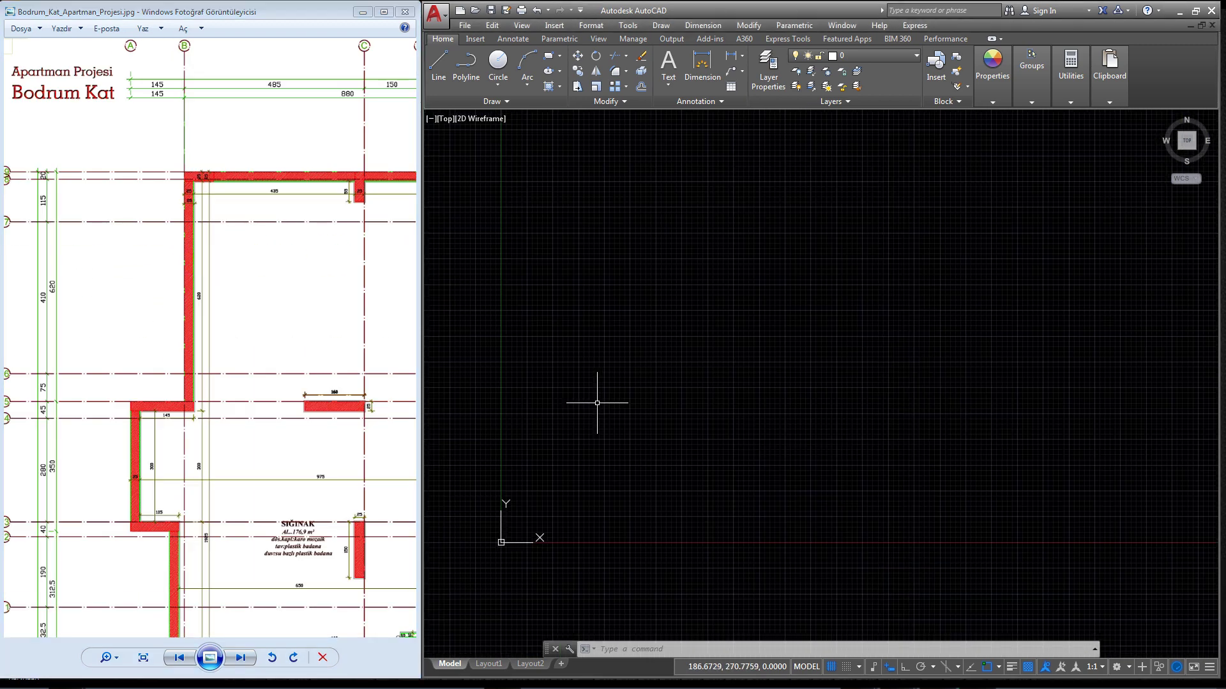
# Step: Study the plan's top-left wall corner, the 370 top span and the 150/70/20 dimensions
pyautogui.click(436, 67)
pyautogui.scroll(1, 302, 220)
pyautogui.scroll(1, 214, 192)
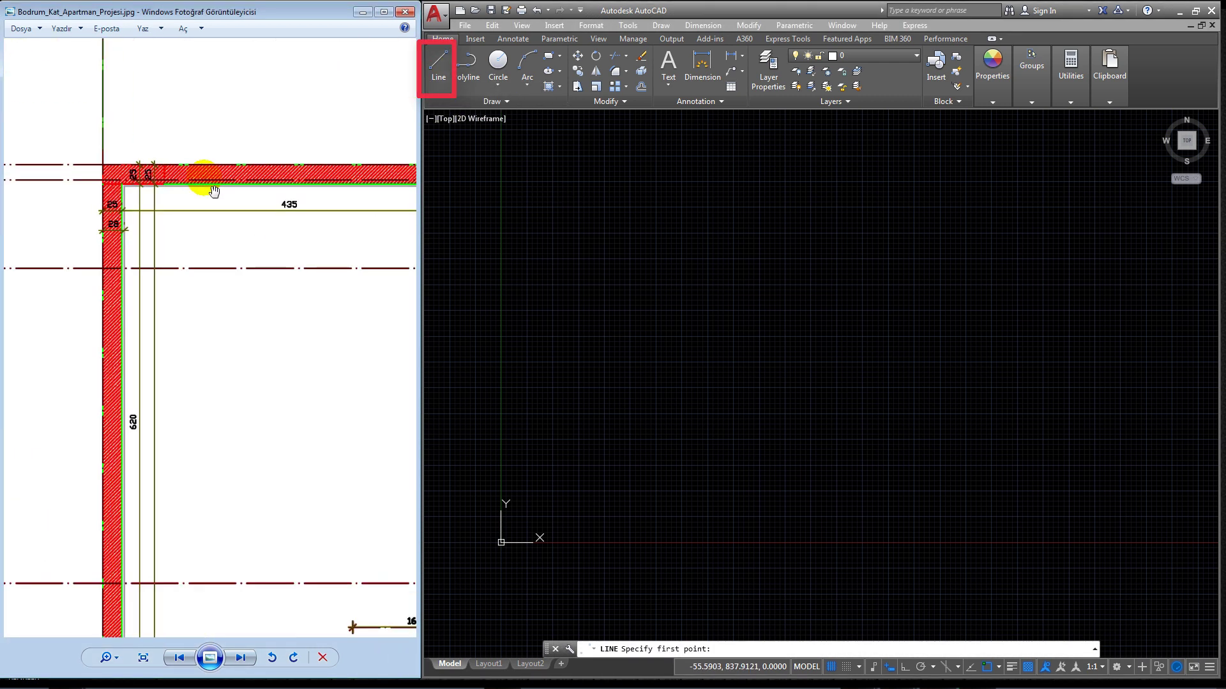
pyautogui.scroll(1, 214, 280)
pyautogui.scroll(-1, 199, 278)
pyautogui.moveTo(198, 277); pyautogui.dragTo(124, 291)
pyautogui.scroll(1, 58, 297)
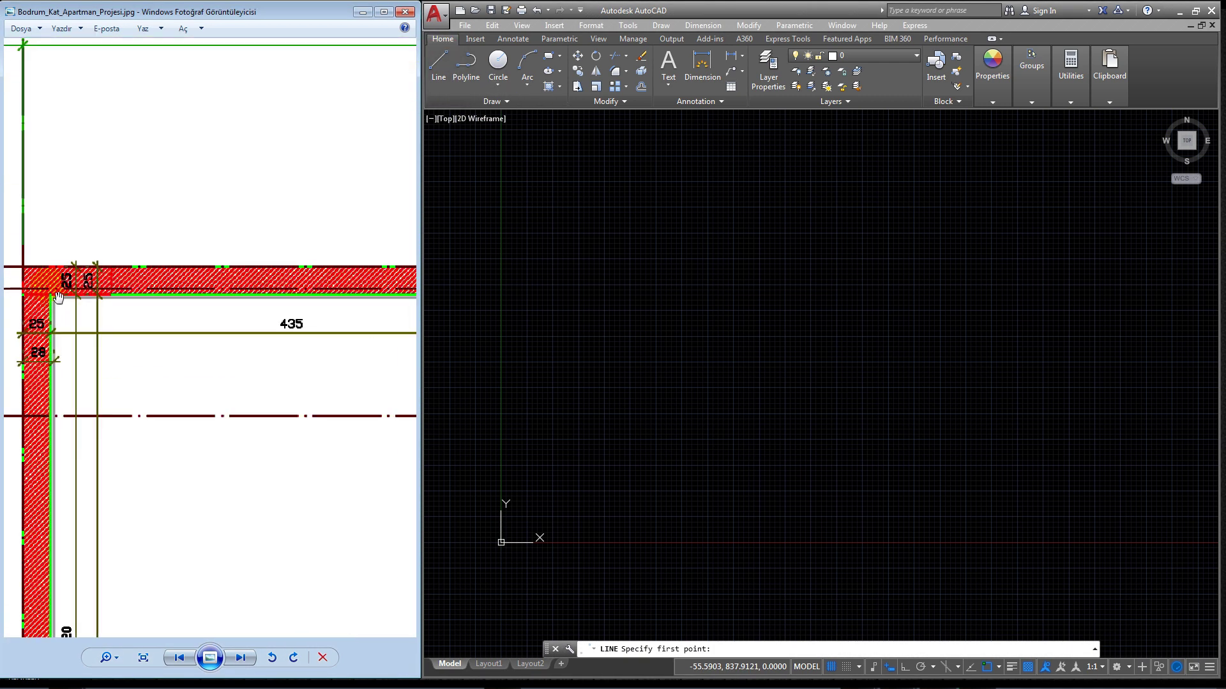
pyautogui.scroll(-2, 60, 255)
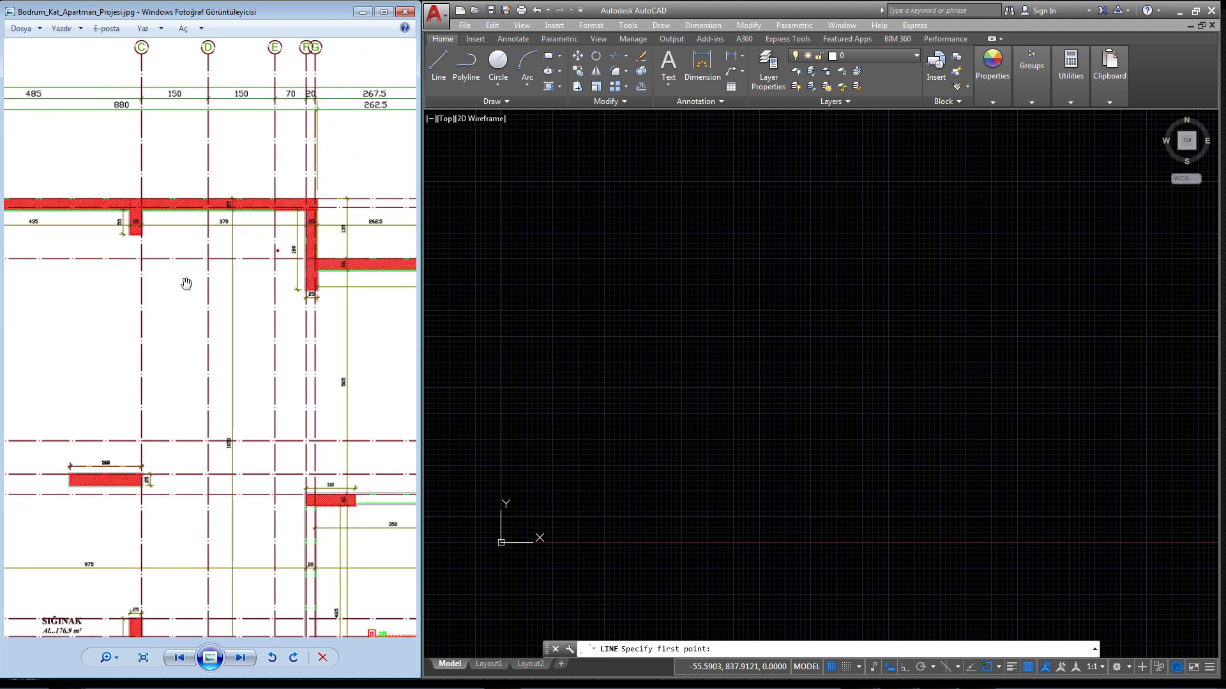
pyautogui.moveTo(347, 274)
pyautogui.mouseDown()
pyautogui.moveTo(347, 213)
pyautogui.moveTo(565, 233)
pyautogui.mouseUp()
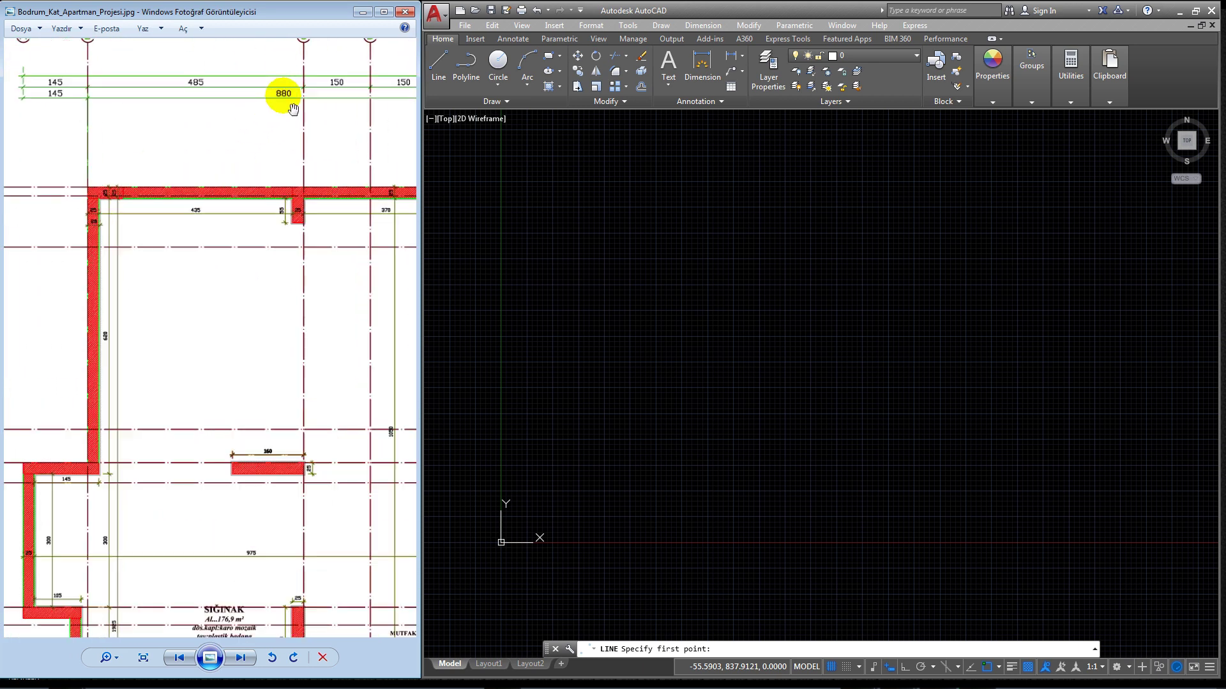
pyautogui.scroll(2, 292, 115)
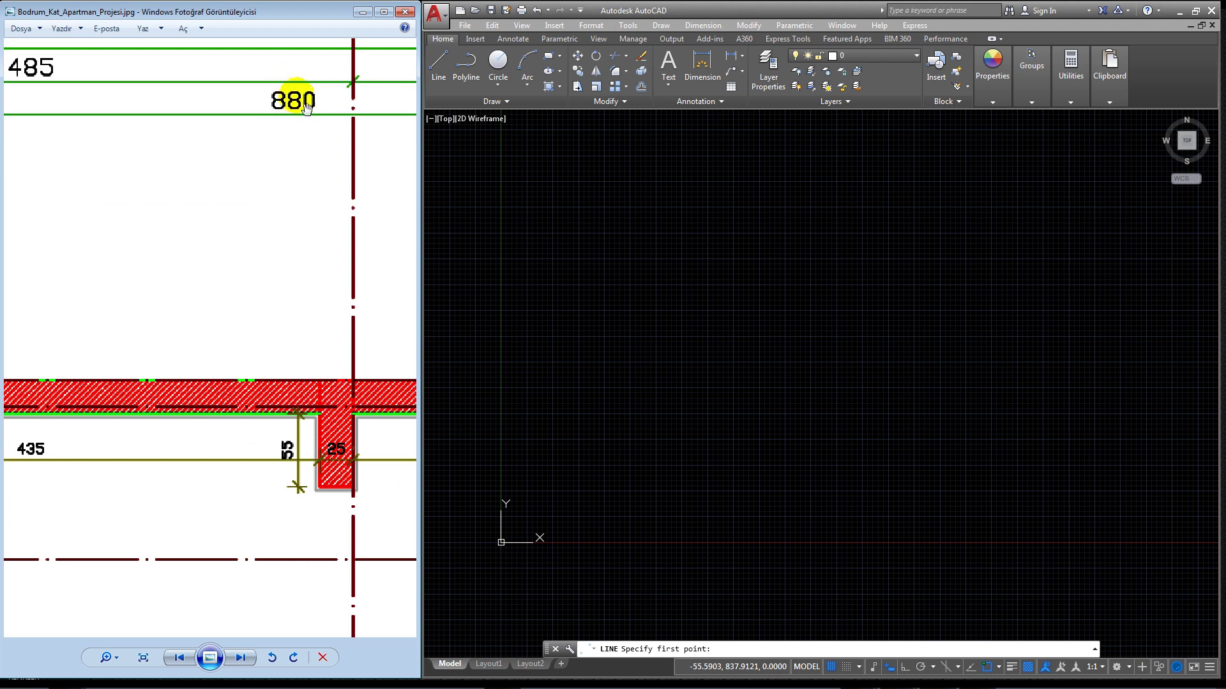
pyautogui.scroll(-2, 307, 108)
pyautogui.moveTo(279, 109); pyautogui.dragTo(241, 164)
pyautogui.scroll(2, 91, 142)
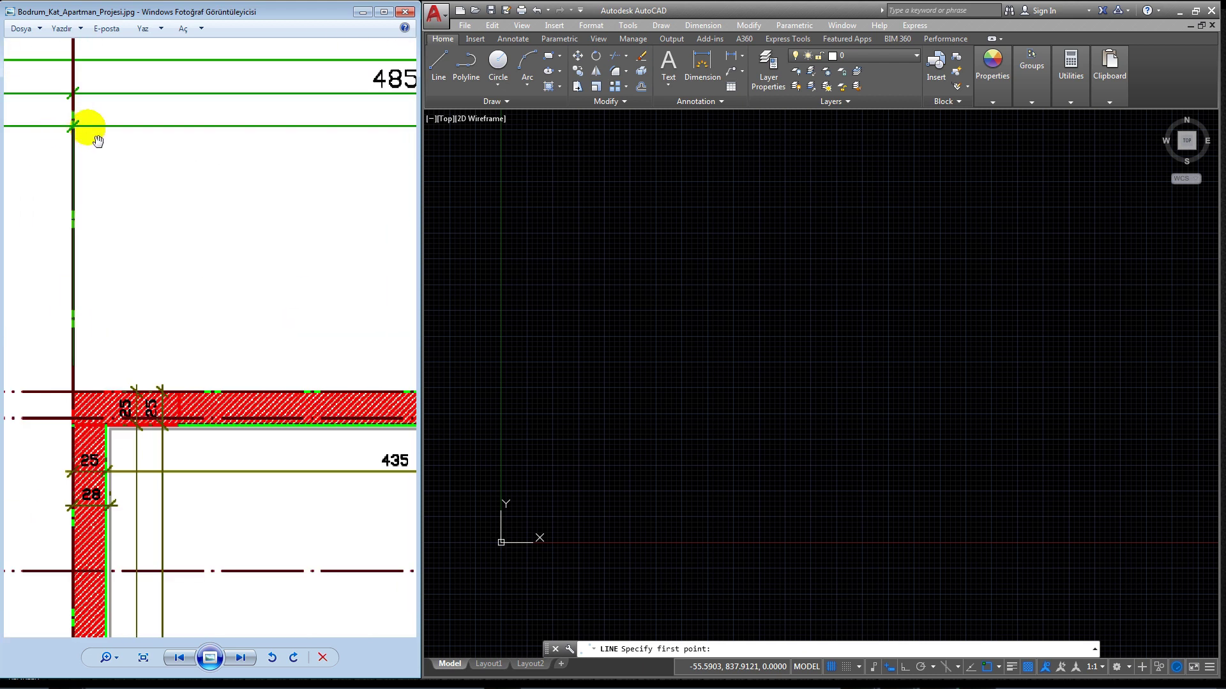
pyautogui.scroll(-1, 97, 141)
pyautogui.moveTo(350, 219)
pyautogui.mouseDown()
pyautogui.moveTo(314, 227)
pyautogui.moveTo(279, 186)
pyautogui.mouseUp()
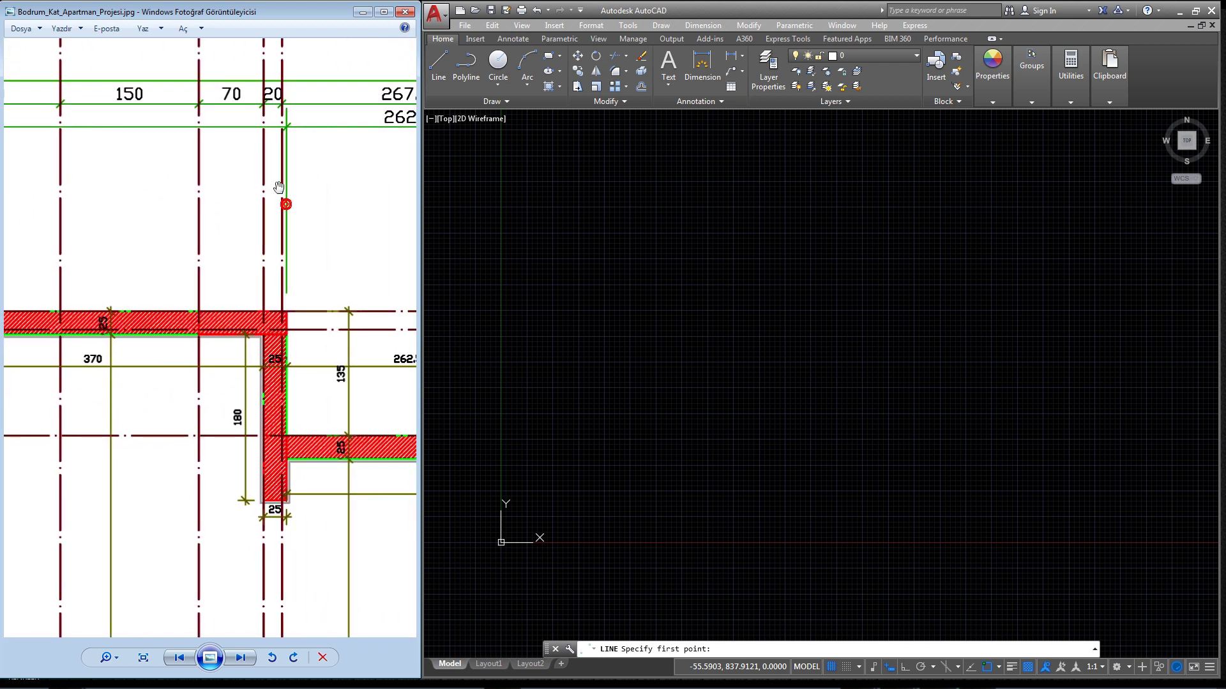
# Step: Review the plan's 267.5, 262.5 and 550 dimensions and the top wall along columns B–E
pyautogui.scroll(2, 282, 127)
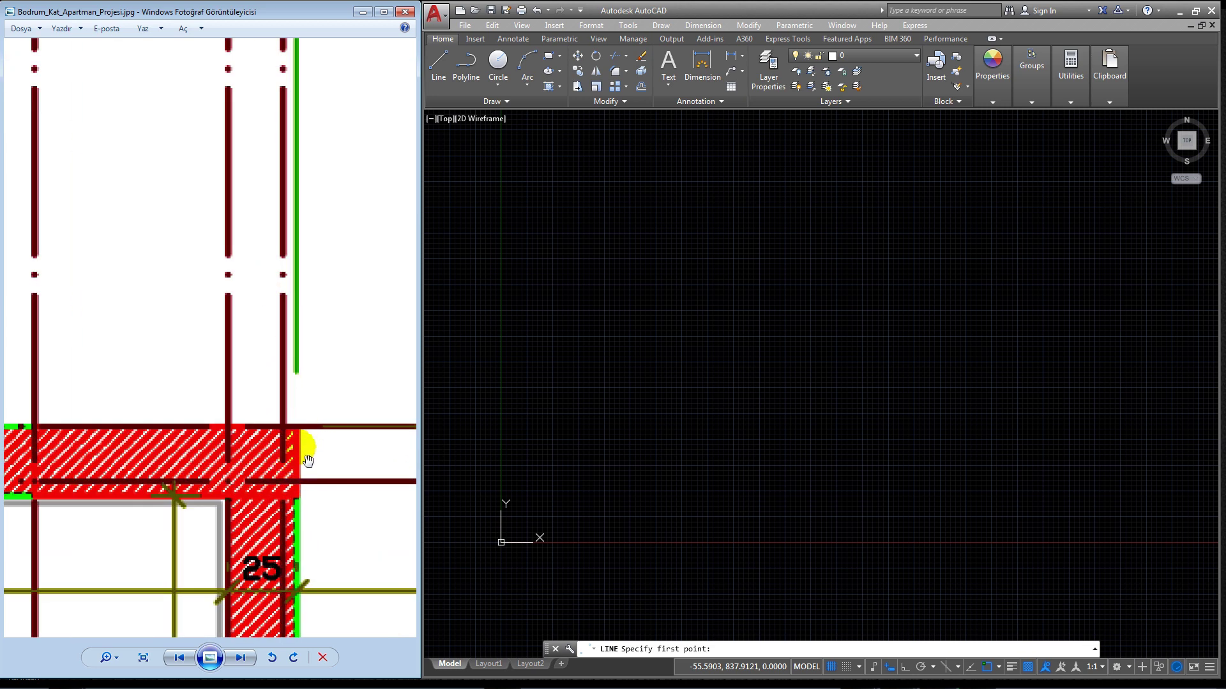
pyautogui.scroll(-2, 301, 434)
pyautogui.scroll(-1, 290, 407)
pyautogui.scroll(2, 329, 265)
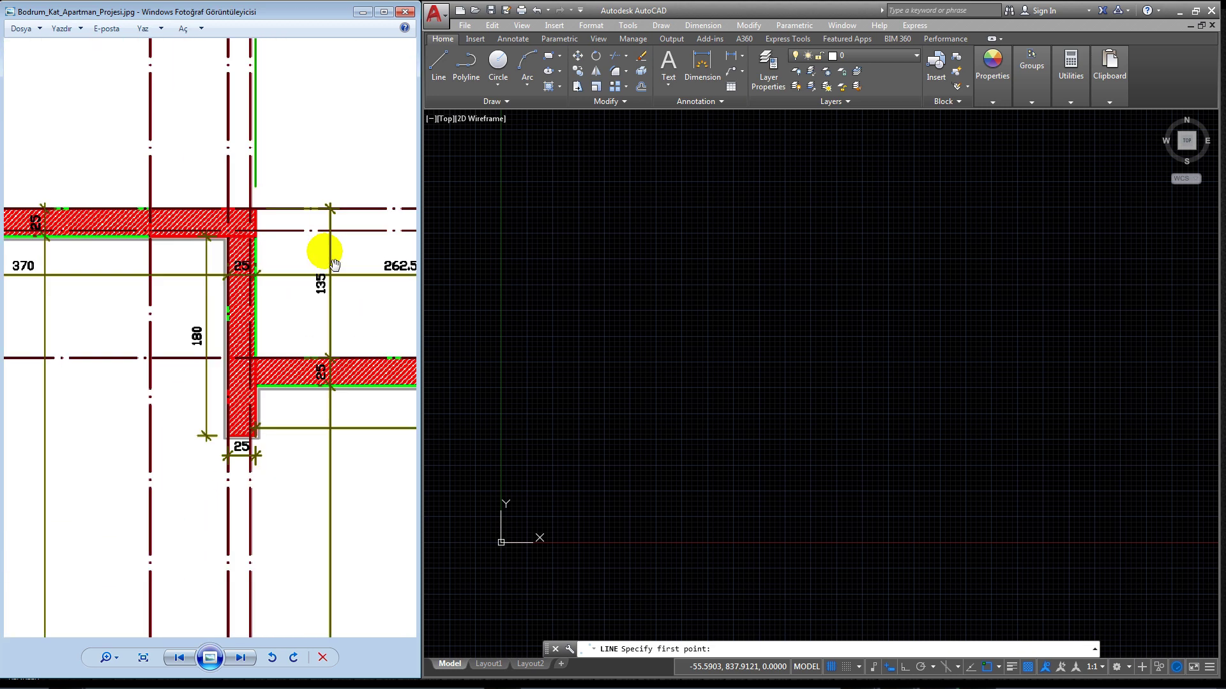
pyautogui.scroll(1, 346, 256)
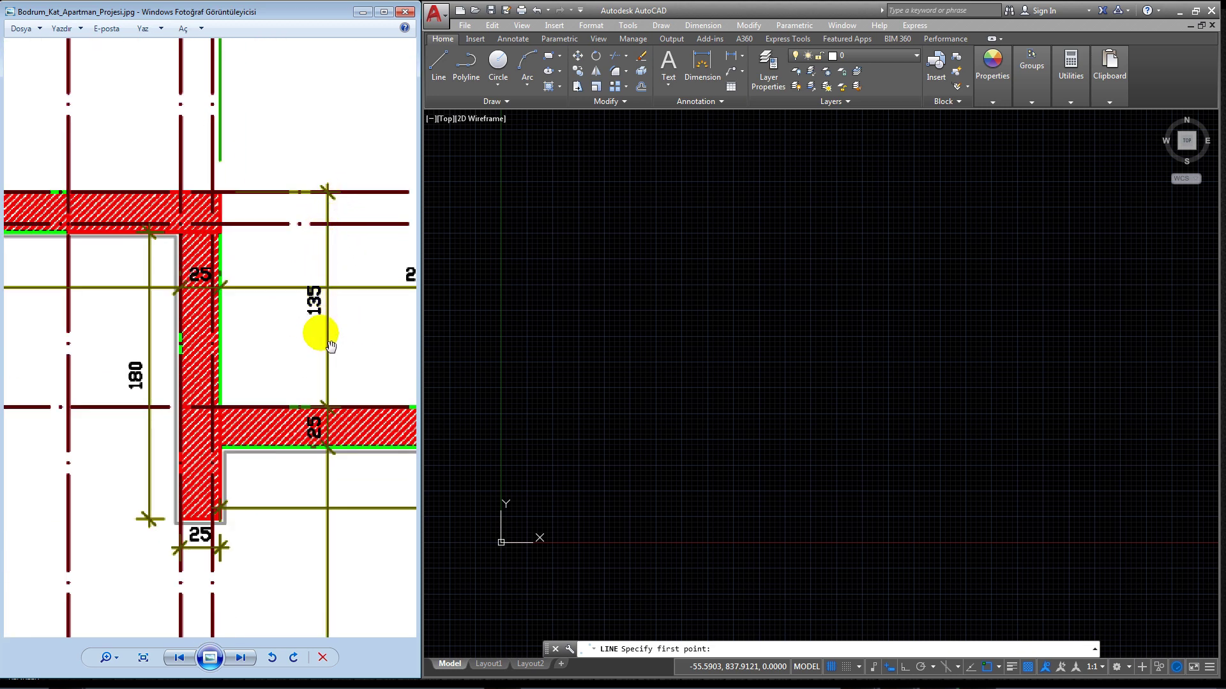
pyautogui.scroll(-1, 338, 416)
pyautogui.scroll(-1, 323, 404)
pyautogui.moveTo(314, 410); pyautogui.dragTo(166, 391)
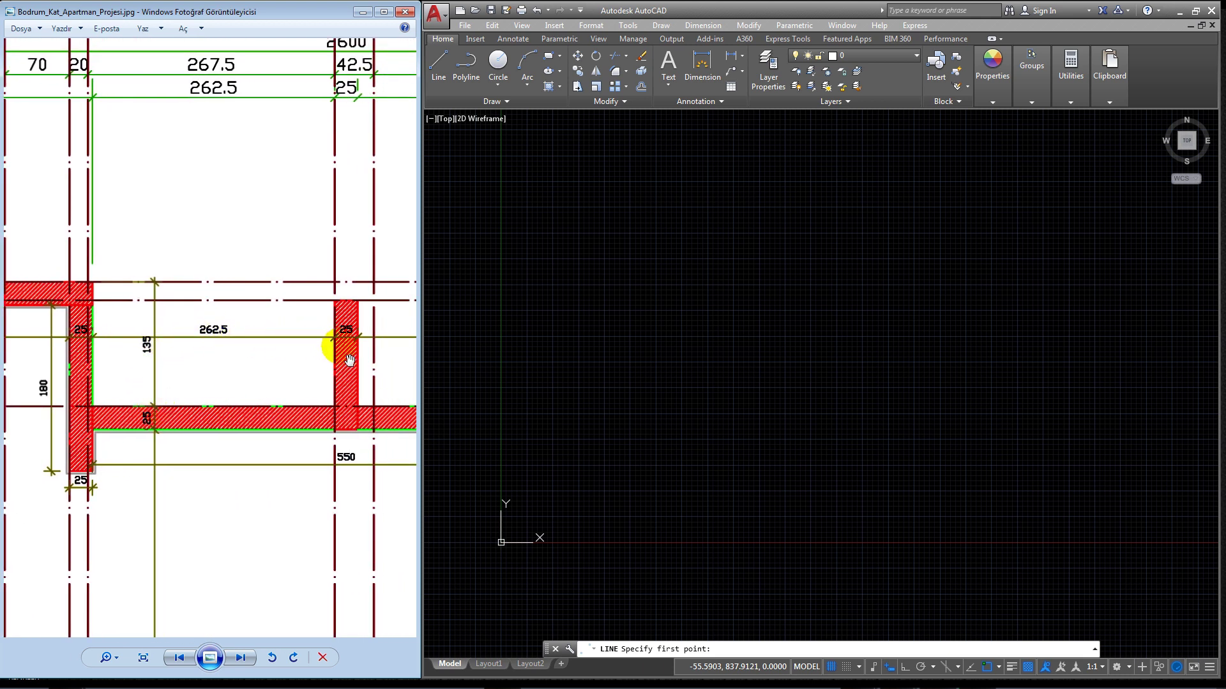
pyautogui.scroll(-1, 348, 350)
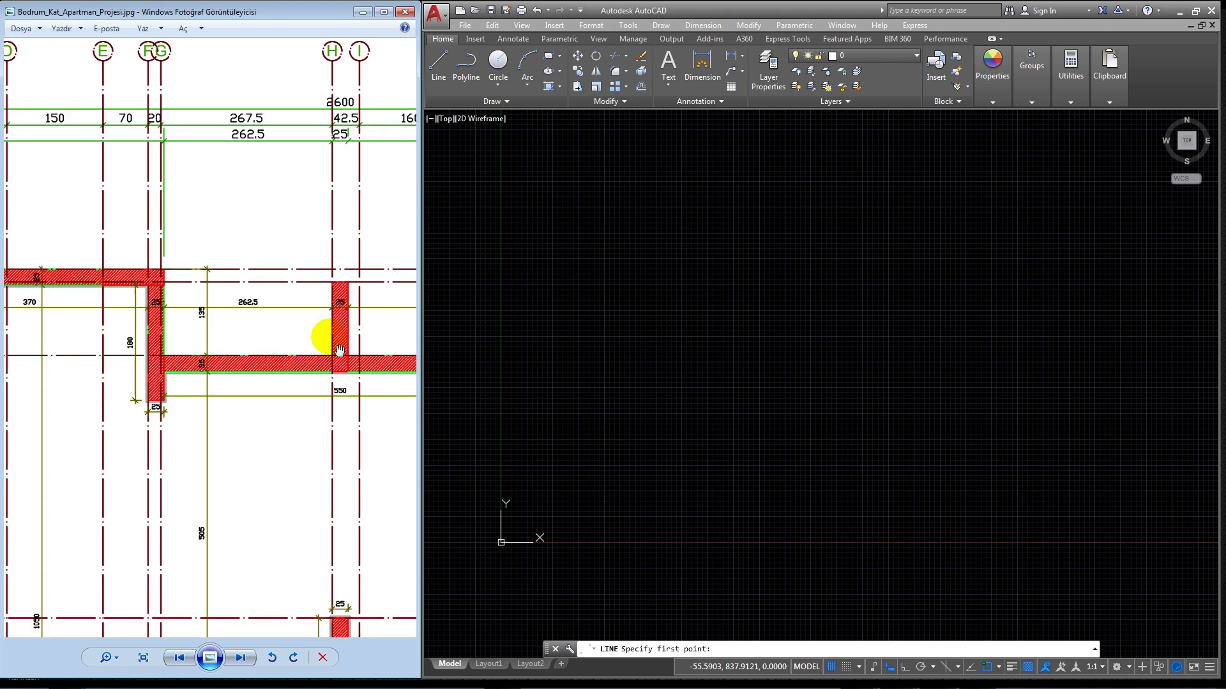
pyautogui.scroll(-1, 320, 333)
pyautogui.scroll(1, 264, 186)
pyautogui.moveTo(265, 186); pyautogui.dragTo(323, 217)
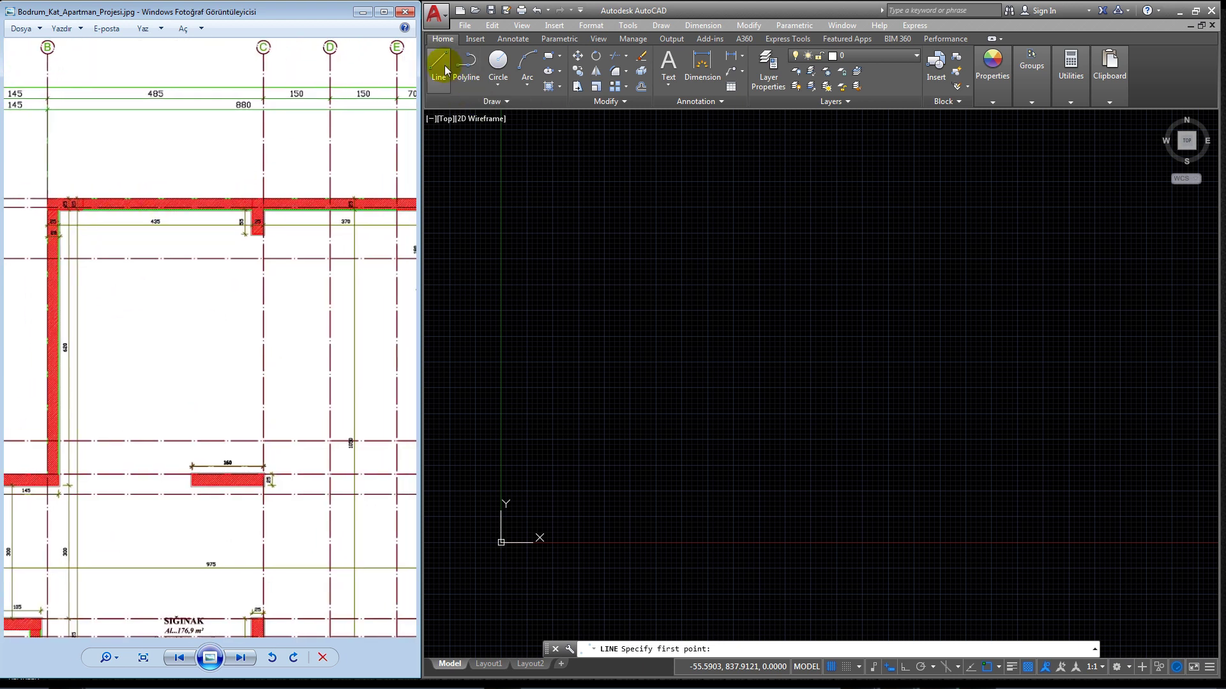
pyautogui.moveTo(612, 268)
pyautogui.mouseDown(button='middle')
pyautogui.moveTo(590, 284)
pyautogui.moveTo(594, 259)
pyautogui.mouseUp(button='middle')
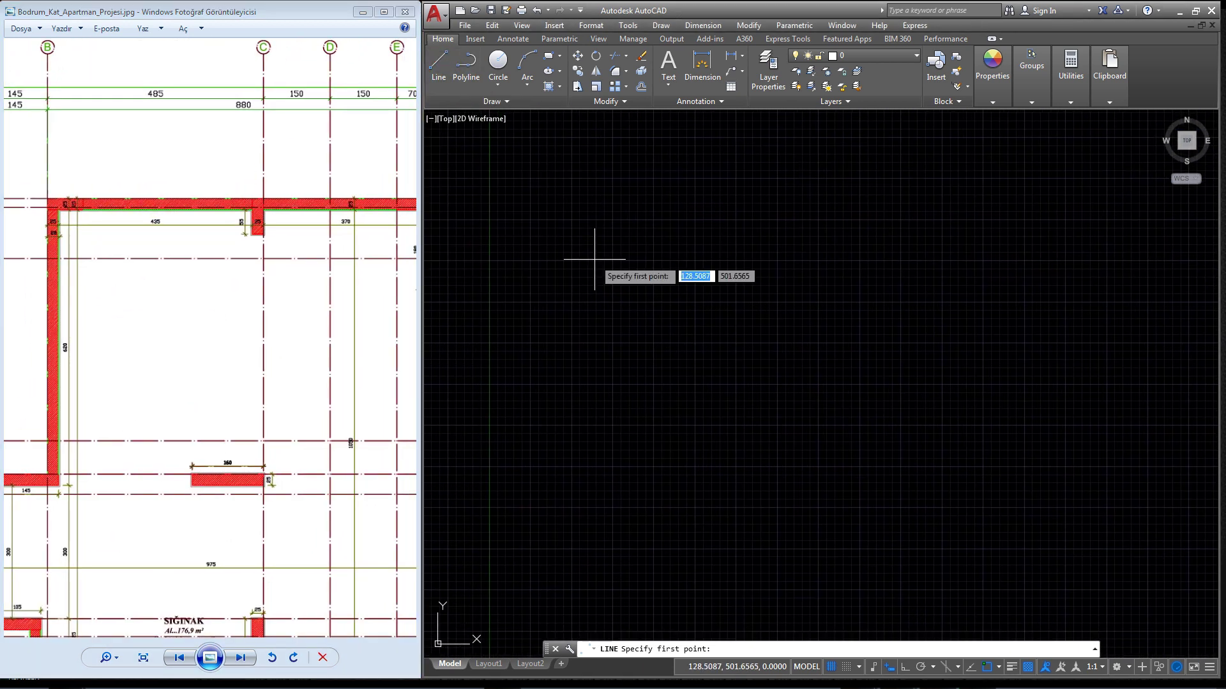
# Step: Start the outline at its first corner with Ortho on and draw the 880 top wall
pyautogui.click(439, 64)
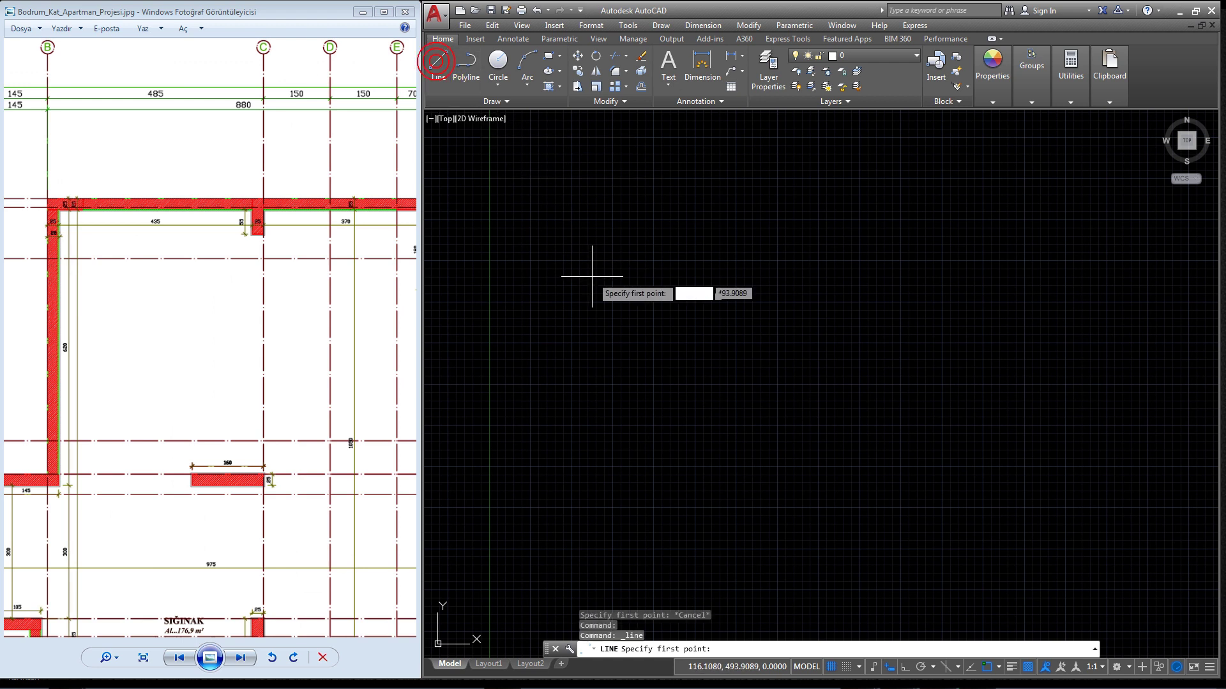
pyautogui.click(580, 341)
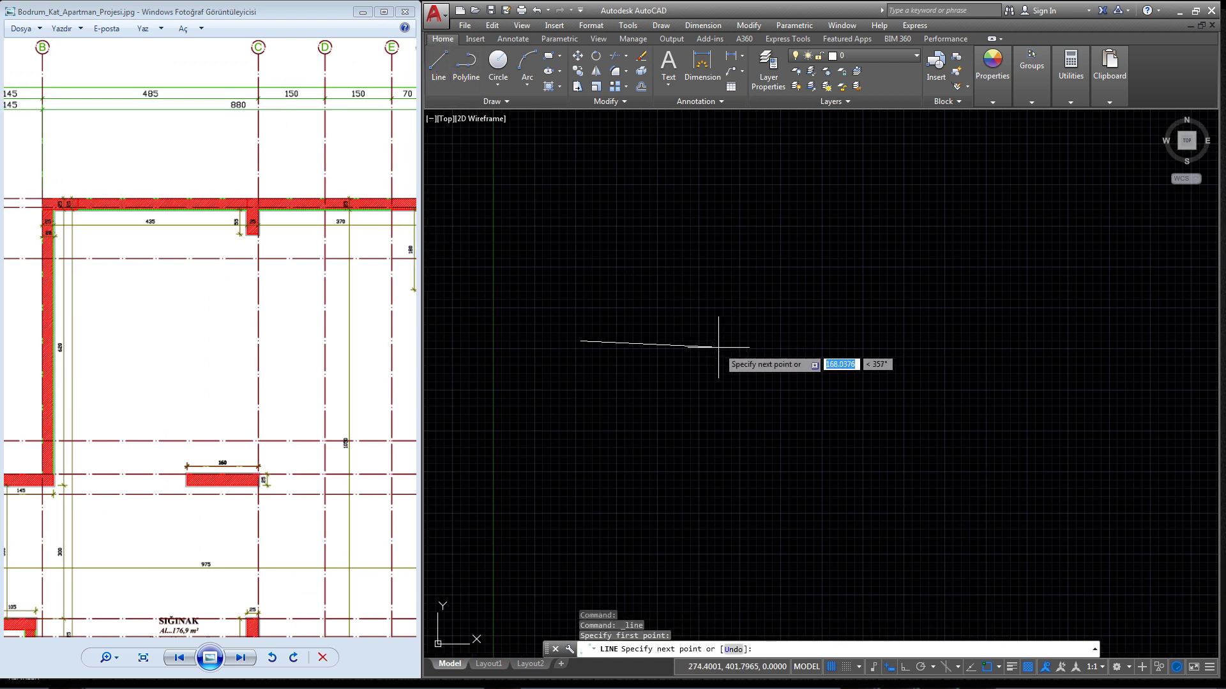
pyautogui.press('F8')
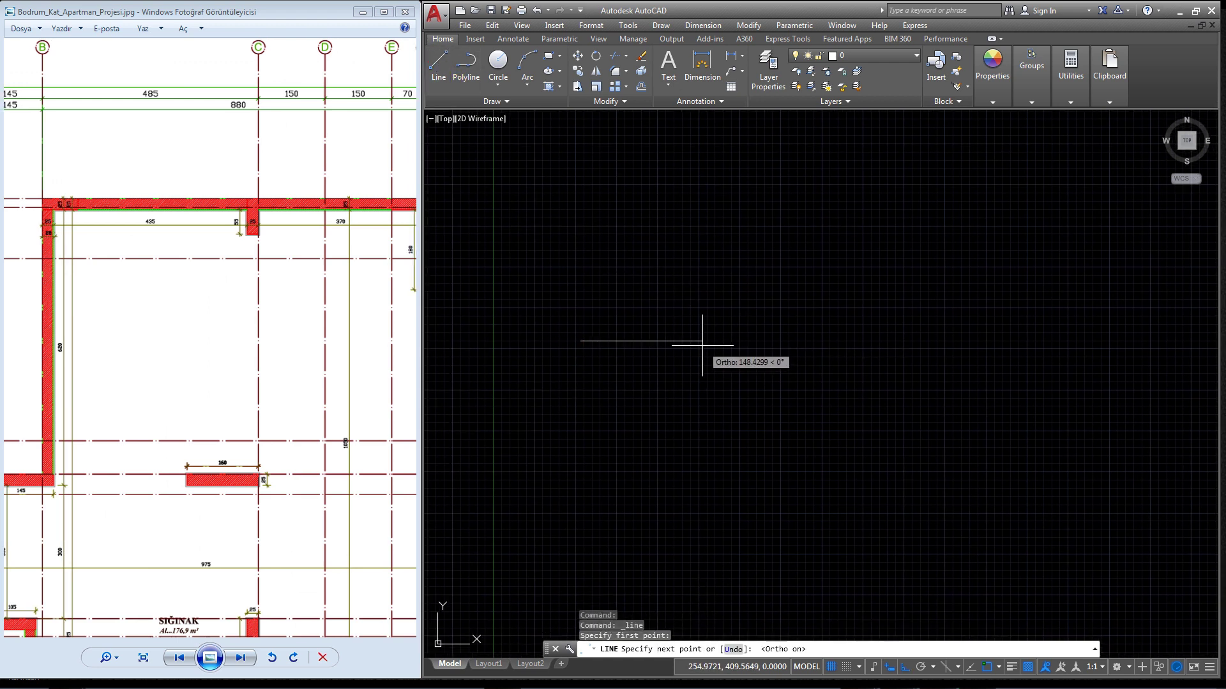
pyautogui.write('880')
pyautogui.press('Return')
# Step: Continue the outline with the 135 downward wall segment
pyautogui.scroll(-3, 718, 344)
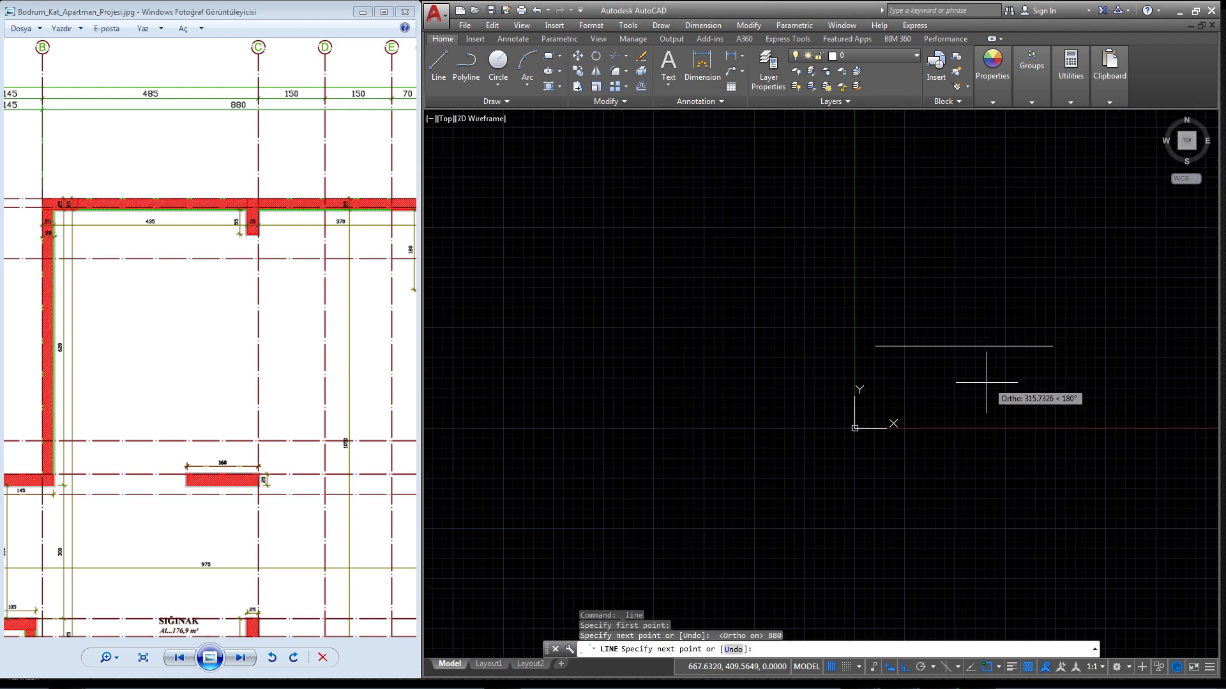
pyautogui.moveTo(990, 382); pyautogui.dragTo(856, 404, button='middle')
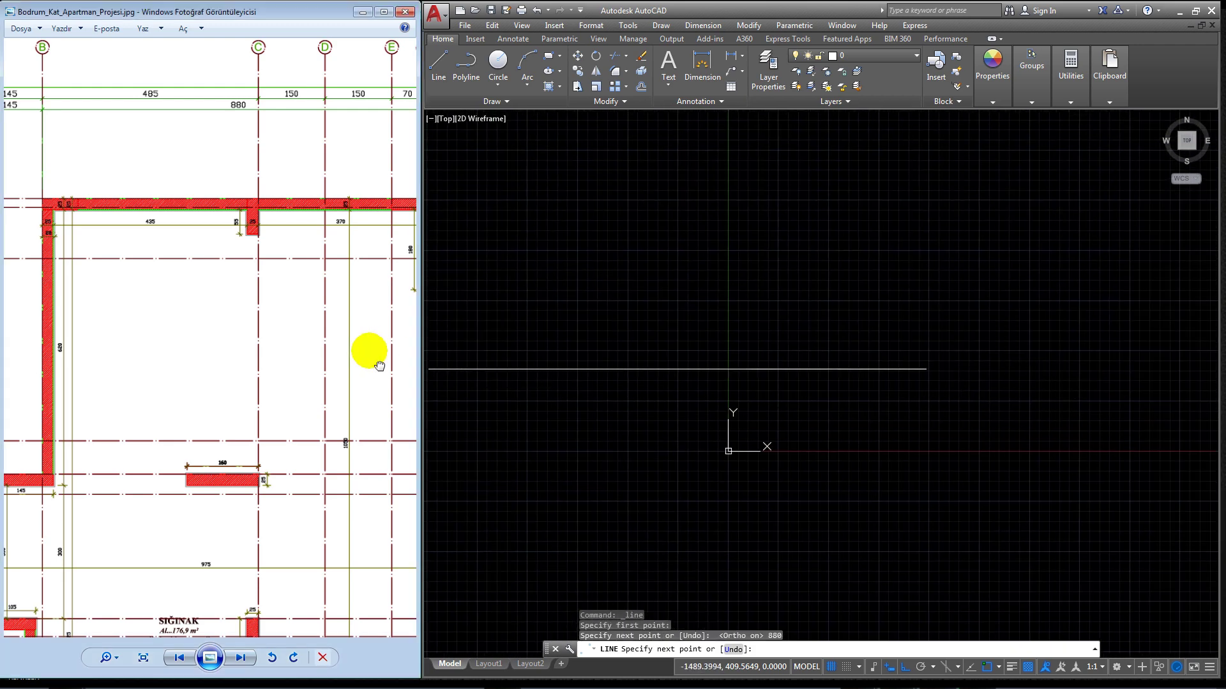
pyautogui.moveTo(367, 349); pyautogui.dragTo(311, 268)
pyautogui.scroll(2, 311, 268)
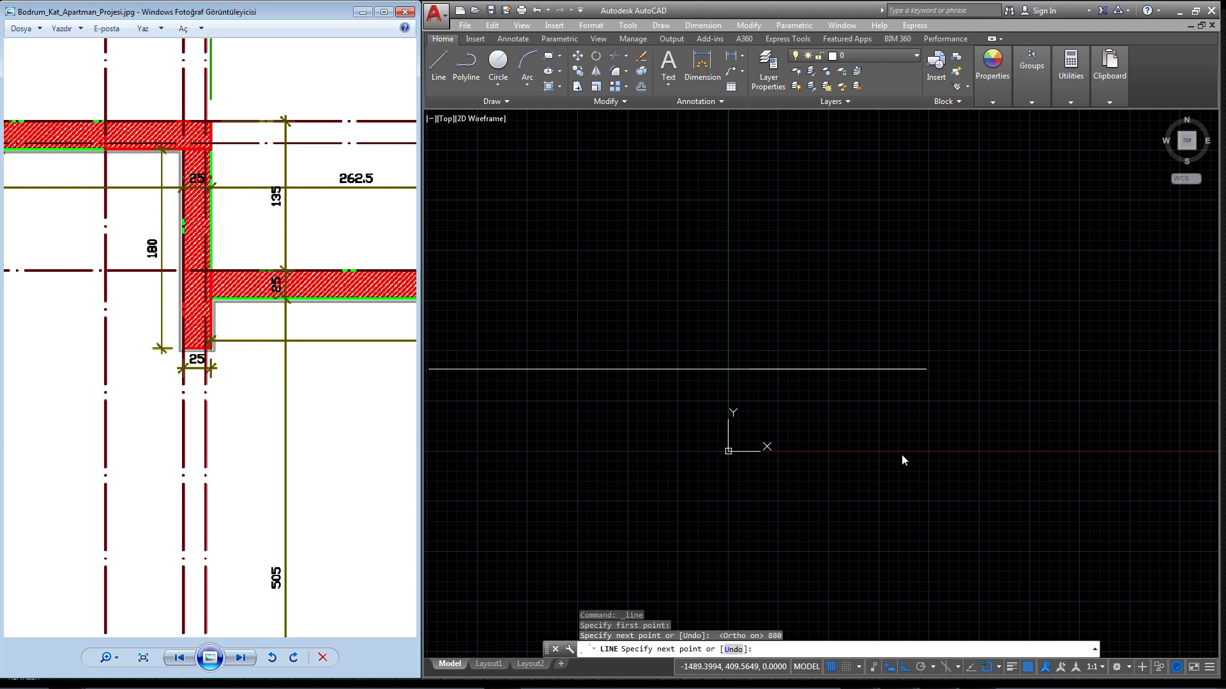
pyautogui.moveTo(931, 456); pyautogui.dragTo(842, 418, button='middle')
pyautogui.scroll(3, 848, 420)
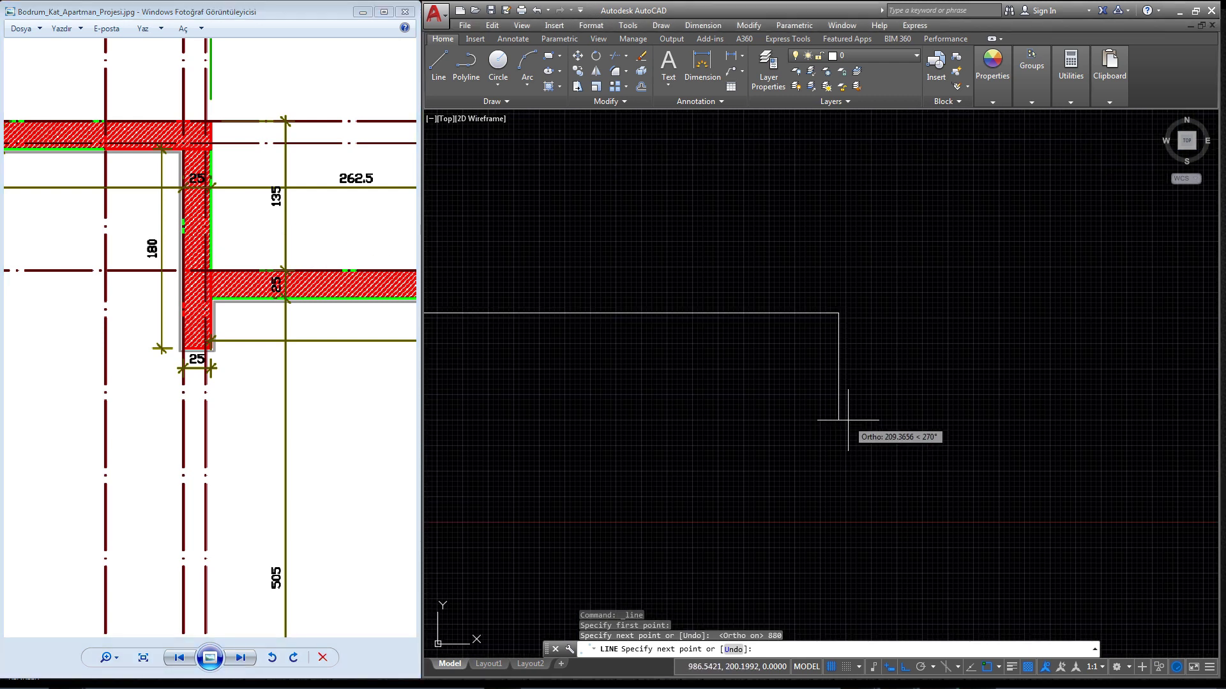
pyautogui.write('135')
pyautogui.press('Return')
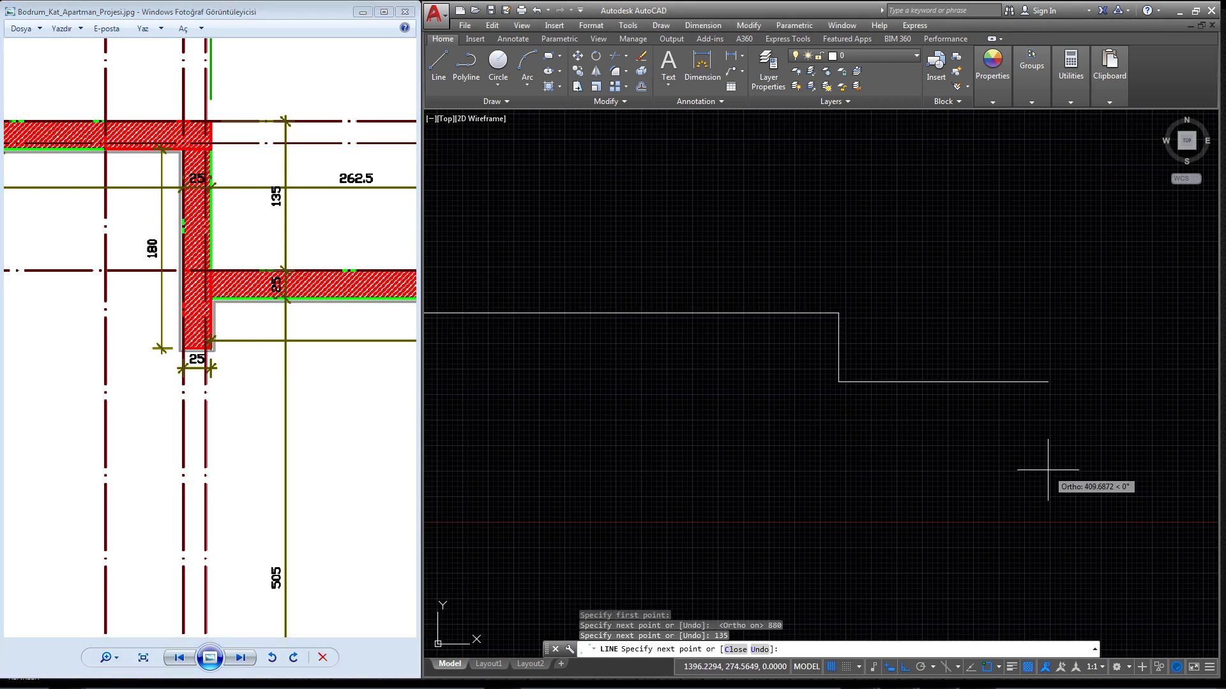
# Step: Add the 262.5 horizontal wall segment
pyautogui.moveTo(370, 353); pyautogui.dragTo(164, 383)
pyautogui.moveTo(125, 206)
pyautogui.mouseDown()
pyautogui.moveTo(171, 244)
pyautogui.moveTo(288, 293)
pyautogui.mouseUp()
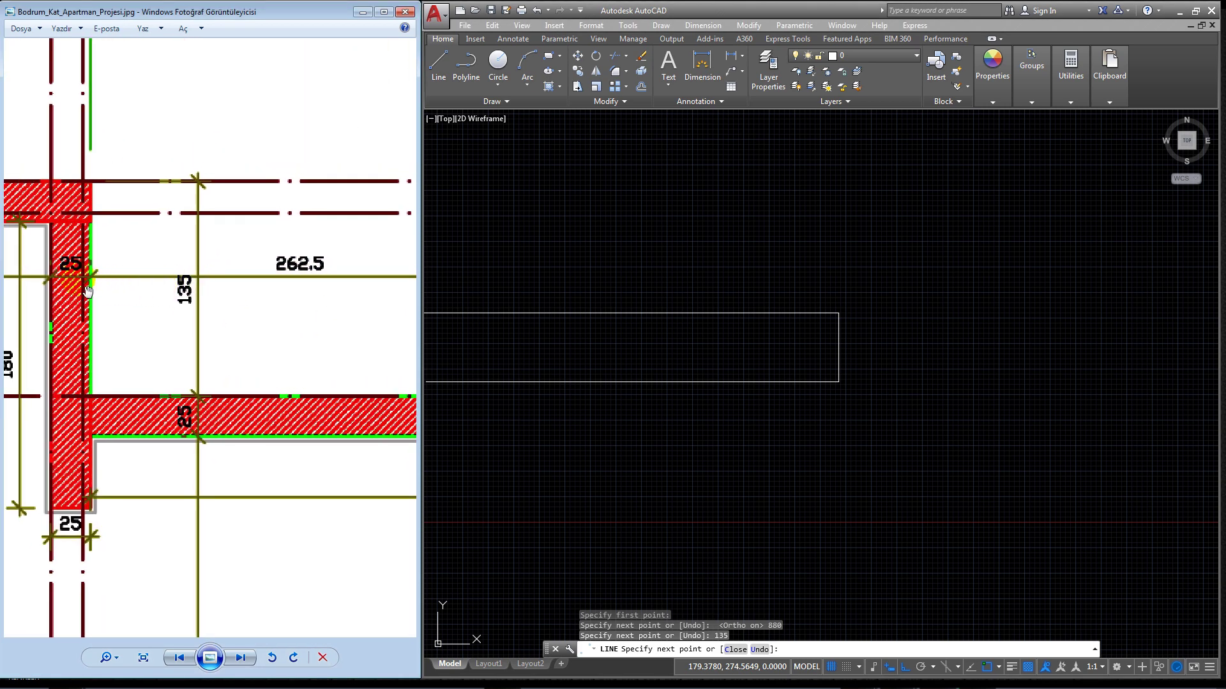
pyautogui.scroll(-1, 164, 287)
pyautogui.moveTo(409, 306); pyautogui.dragTo(186, 321)
pyautogui.write('262.5')
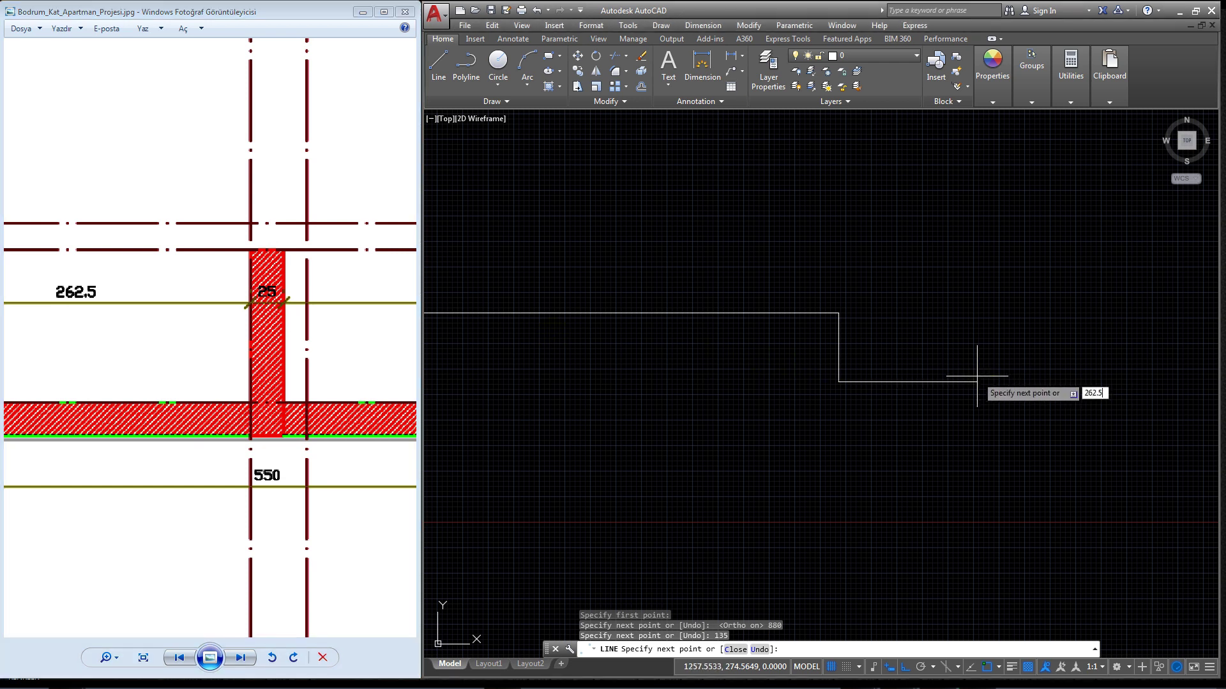
pyautogui.press('Return')
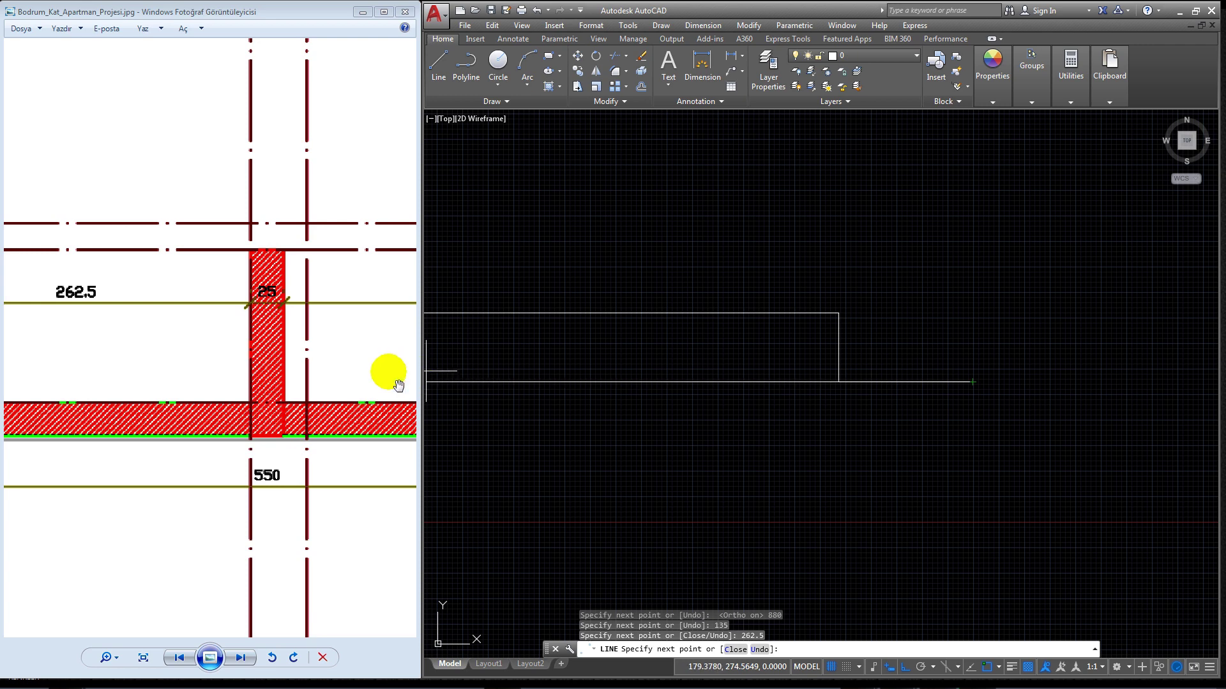
pyautogui.moveTo(391, 372); pyautogui.dragTo(315, 416)
# Step: Pan and zoom the plan around the 262.5/135 room and its 2600 and 267.5 dimensions
pyautogui.scroll(-2, 241, 391)
pyautogui.scroll(1, 238, 356)
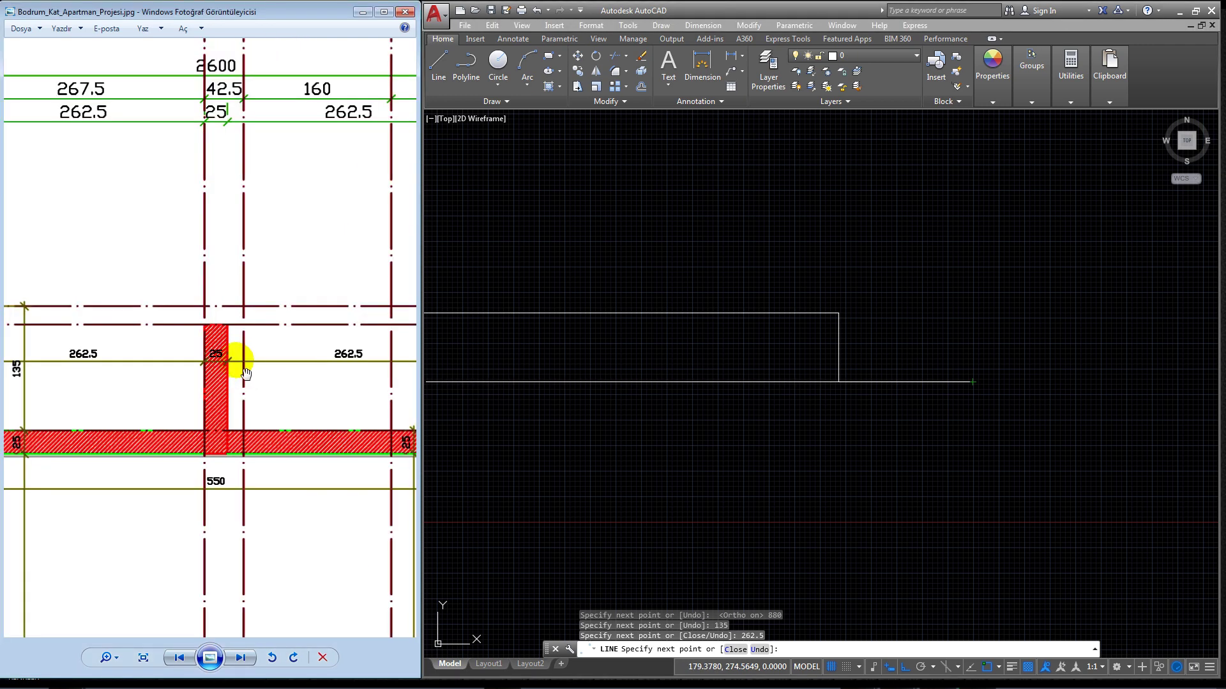
pyautogui.scroll(1, 239, 345)
pyautogui.scroll(1, 247, 383)
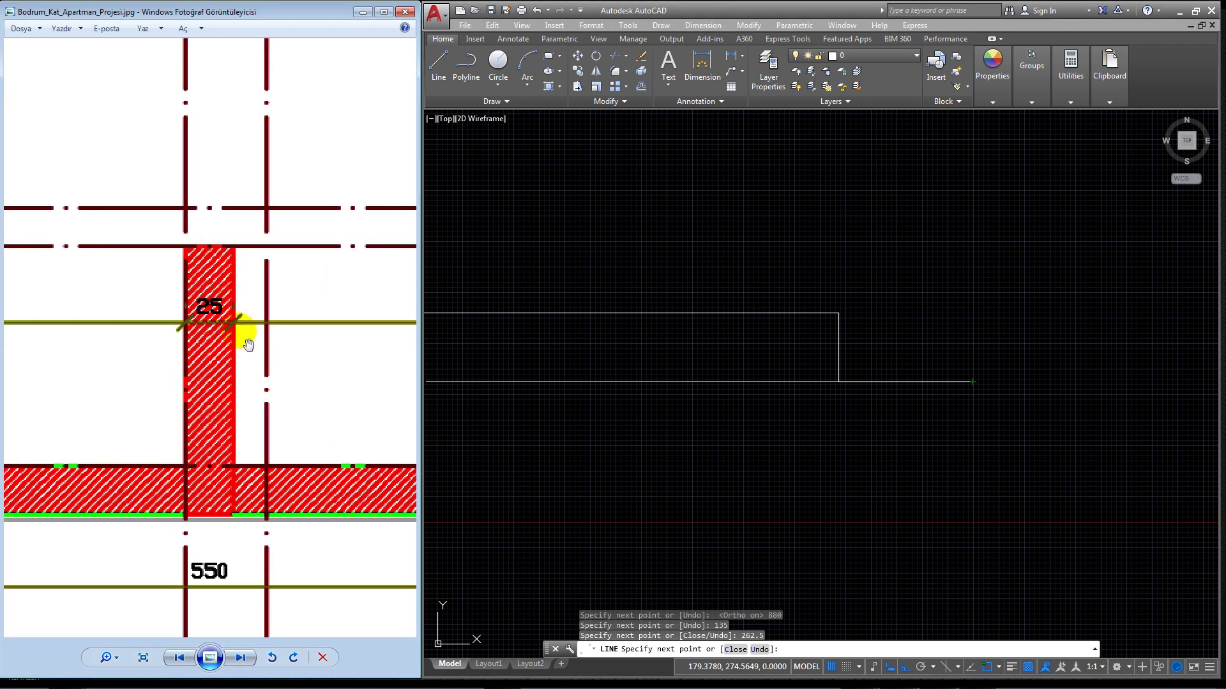
pyautogui.scroll(-1, 163, 388)
pyautogui.moveTo(344, 386); pyautogui.dragTo(160, 383)
pyautogui.scroll(1, 224, 404)
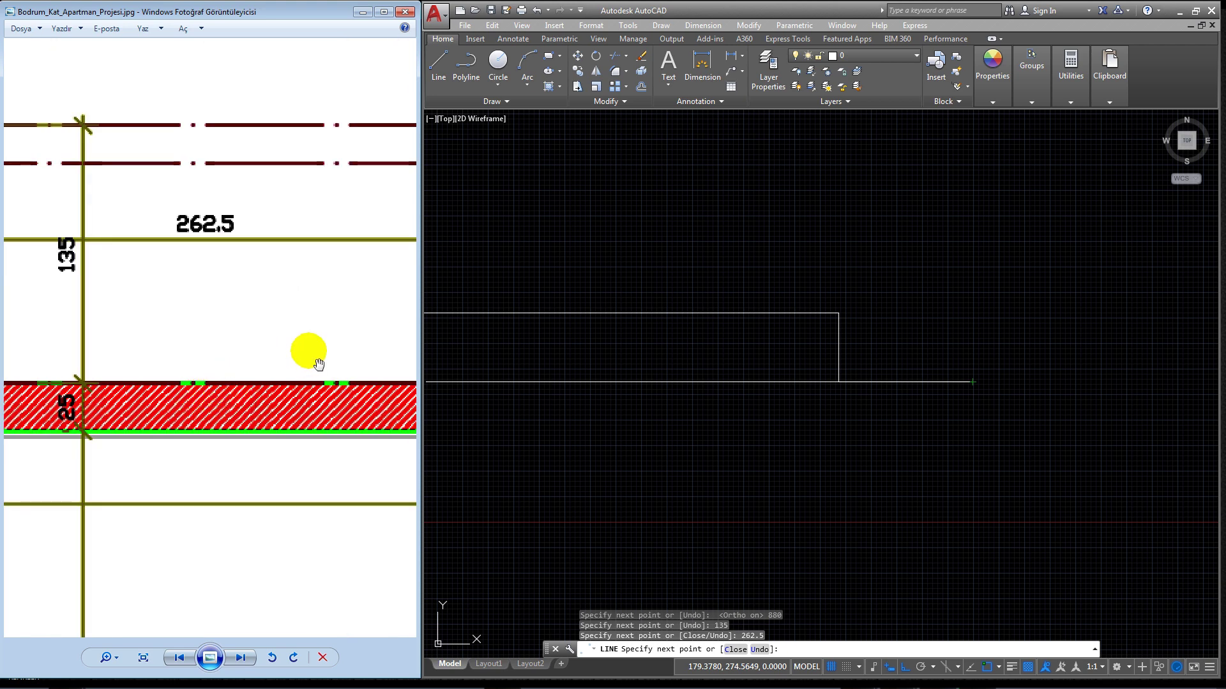
pyautogui.scroll(-1, 319, 364)
pyautogui.moveTo(328, 227); pyautogui.dragTo(225, 248)
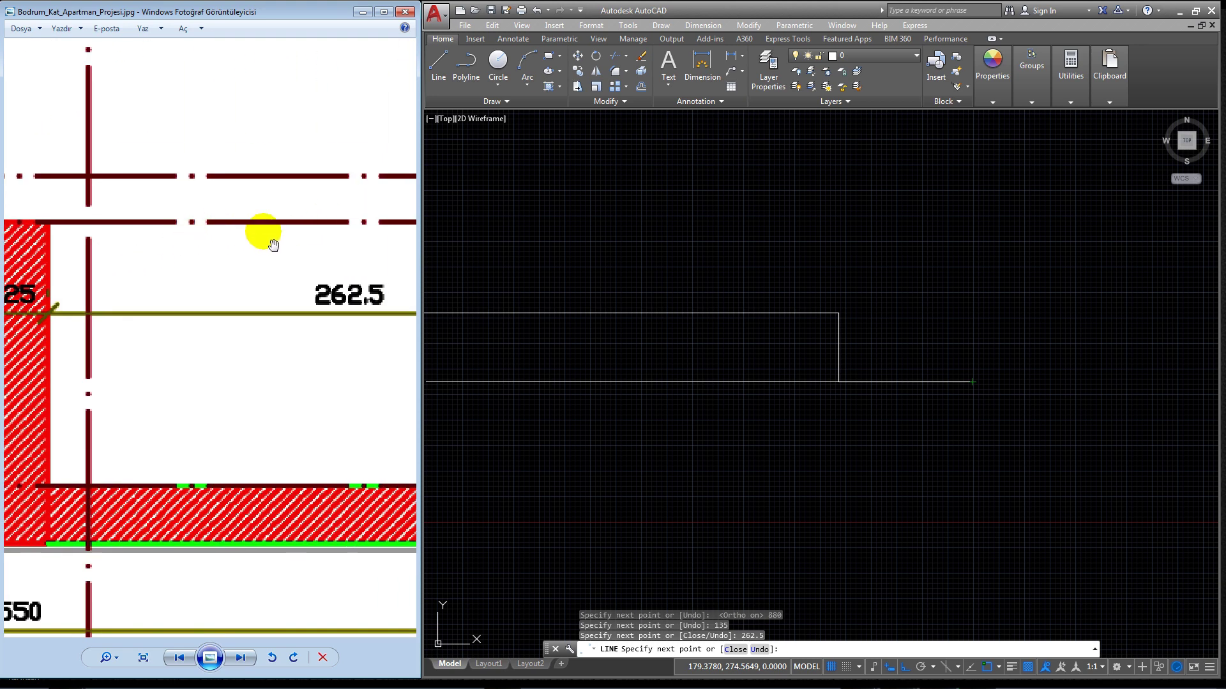
pyautogui.moveTo(184, 504); pyautogui.dragTo(123, 470)
pyautogui.scroll(-1, 292, 484)
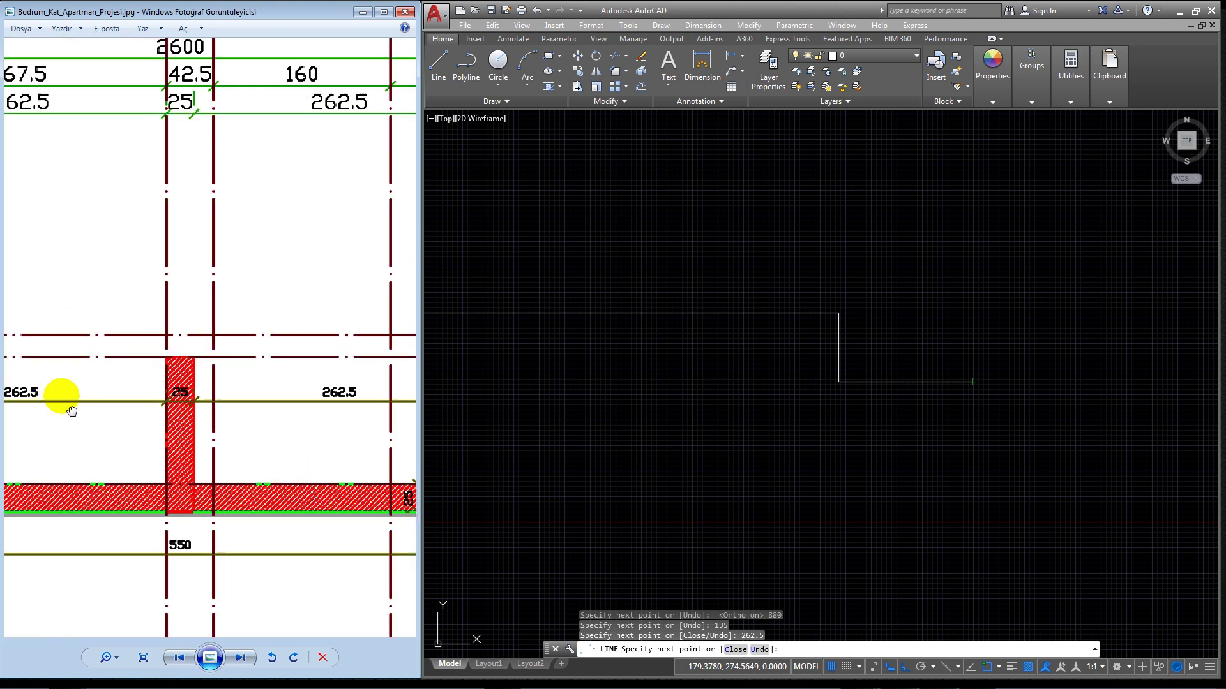
pyautogui.scroll(1, 204, 372)
pyautogui.scroll(-1, 203, 372)
pyautogui.moveTo(249, 370); pyautogui.dragTo(280, 376)
pyautogui.scroll(1, 280, 376)
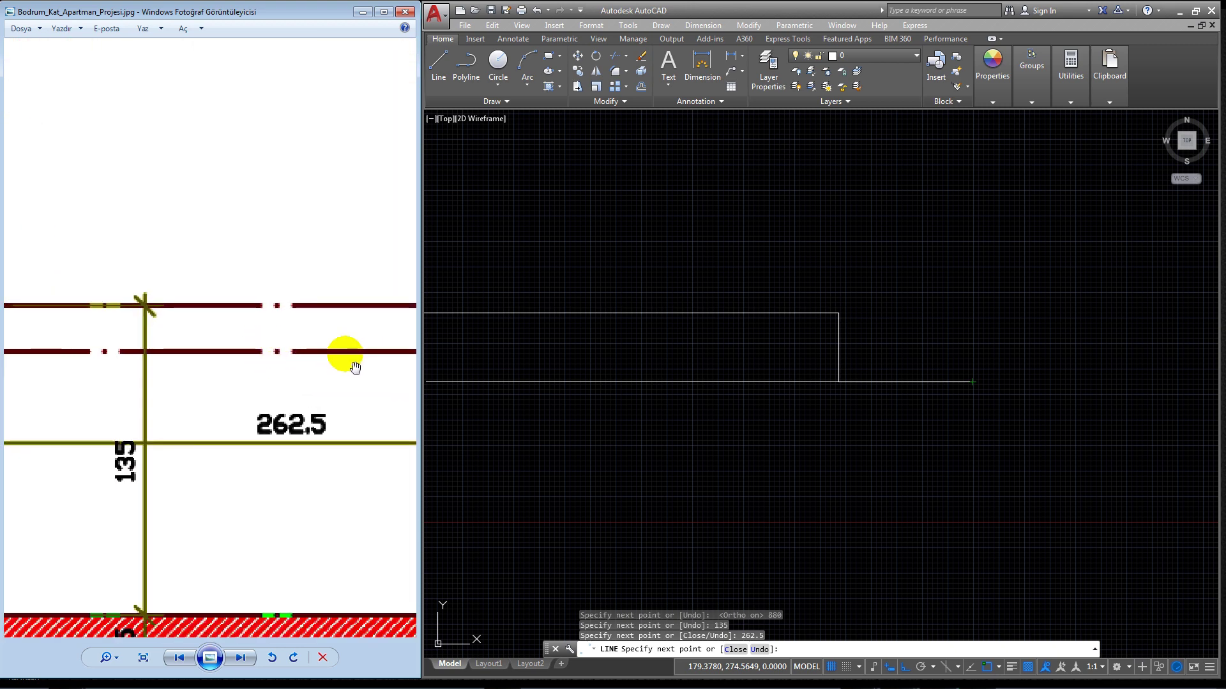
pyautogui.moveTo(367, 426); pyautogui.dragTo(187, 289)
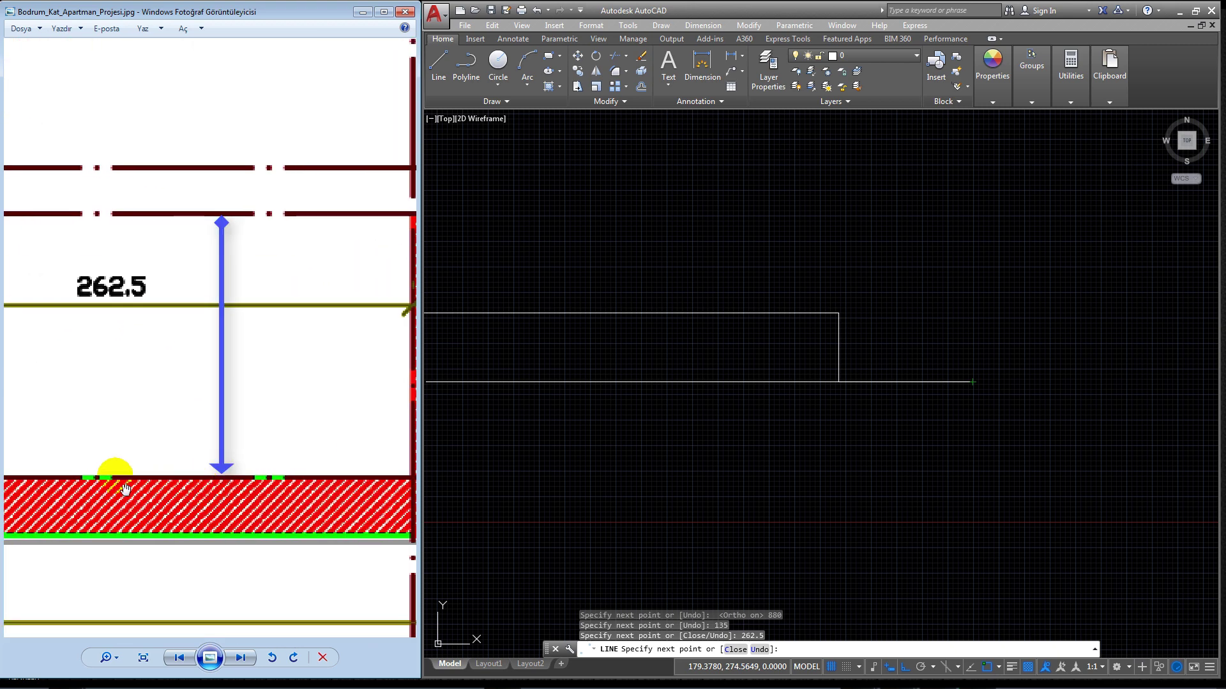
pyautogui.scroll(-2, 244, 483)
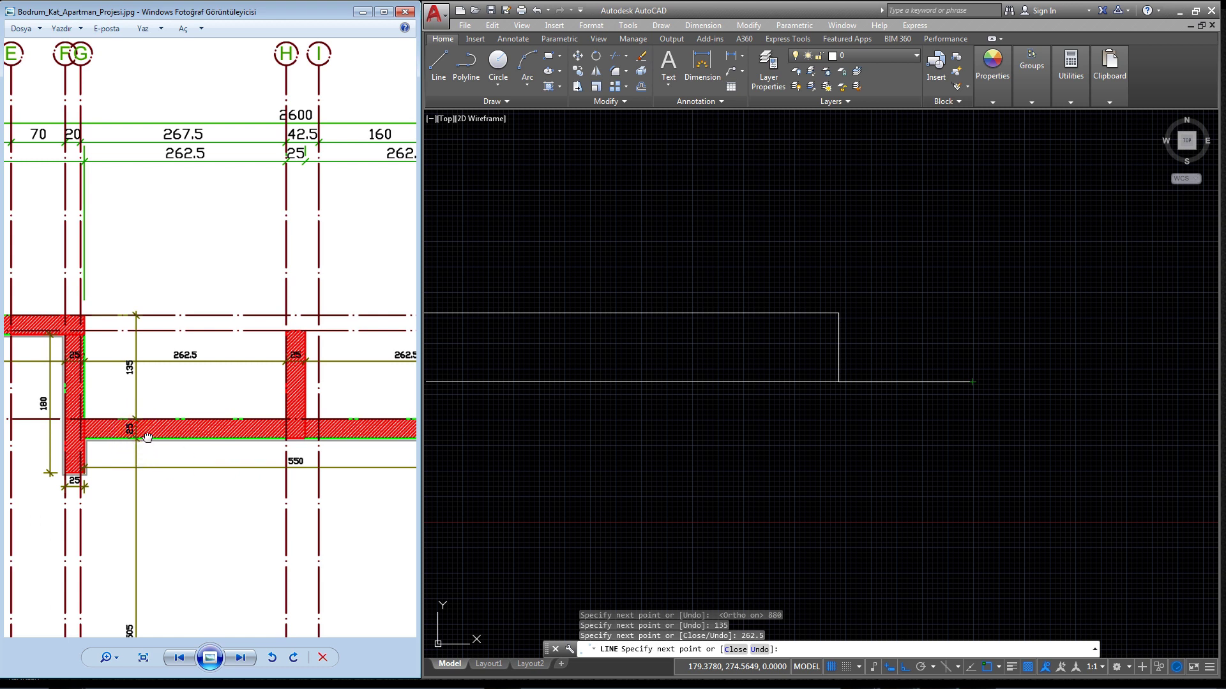
# Step: Pan across grid lines A to I and zoom in on the 25-wide wall at gridline H
pyautogui.moveTo(96, 404); pyautogui.dragTo(301, 429)
pyautogui.moveTo(134, 402); pyautogui.dragTo(381, 436)
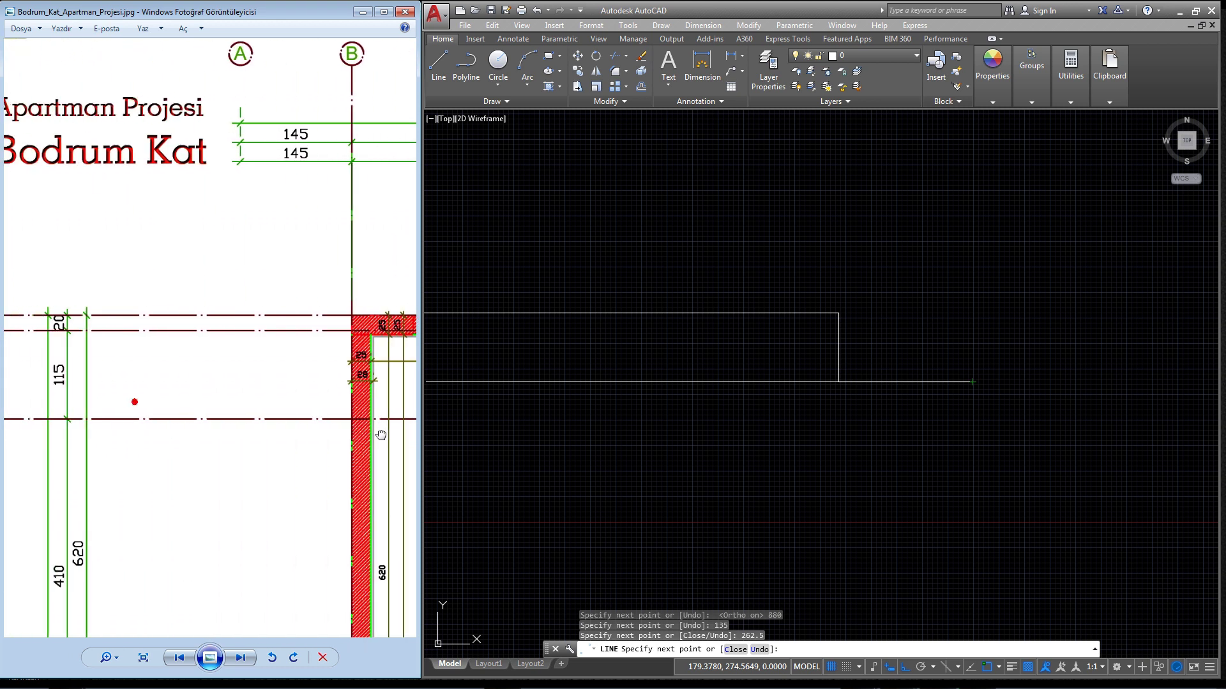
pyautogui.scroll(2, 101, 375)
pyautogui.scroll(-2, 172, 383)
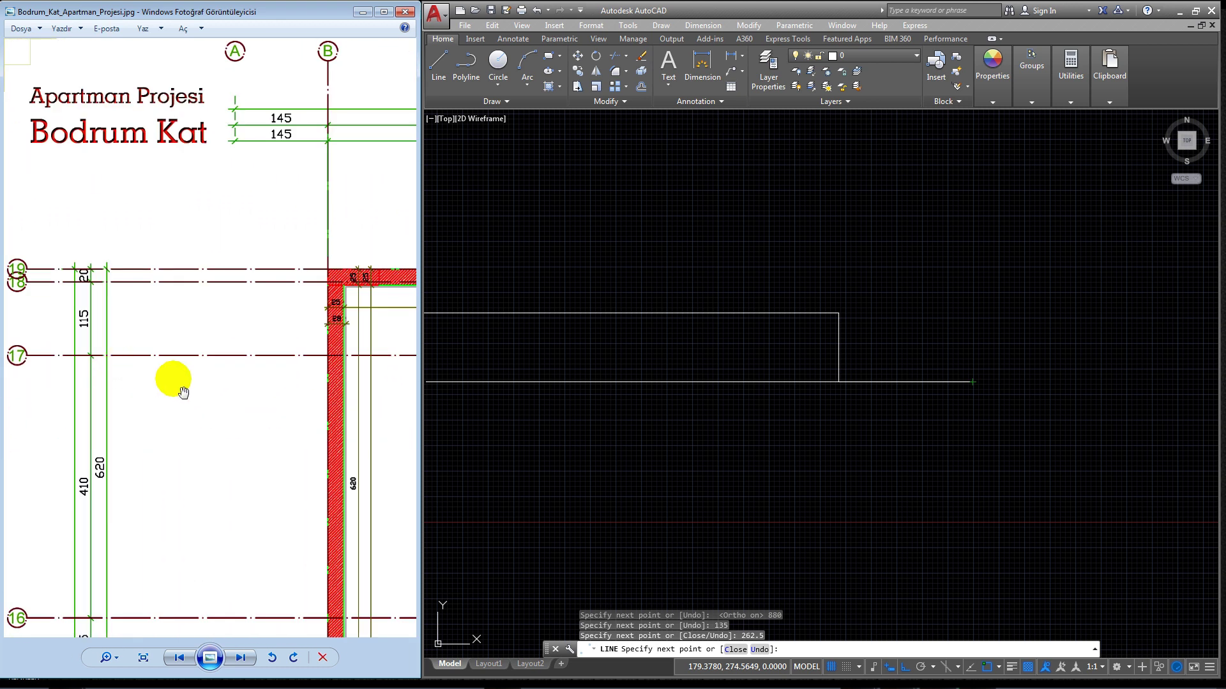
pyautogui.moveTo(319, 360); pyautogui.dragTo(219, 356)
pyautogui.moveTo(357, 357); pyautogui.dragTo(211, 357)
pyautogui.moveTo(378, 383); pyautogui.dragTo(275, 377)
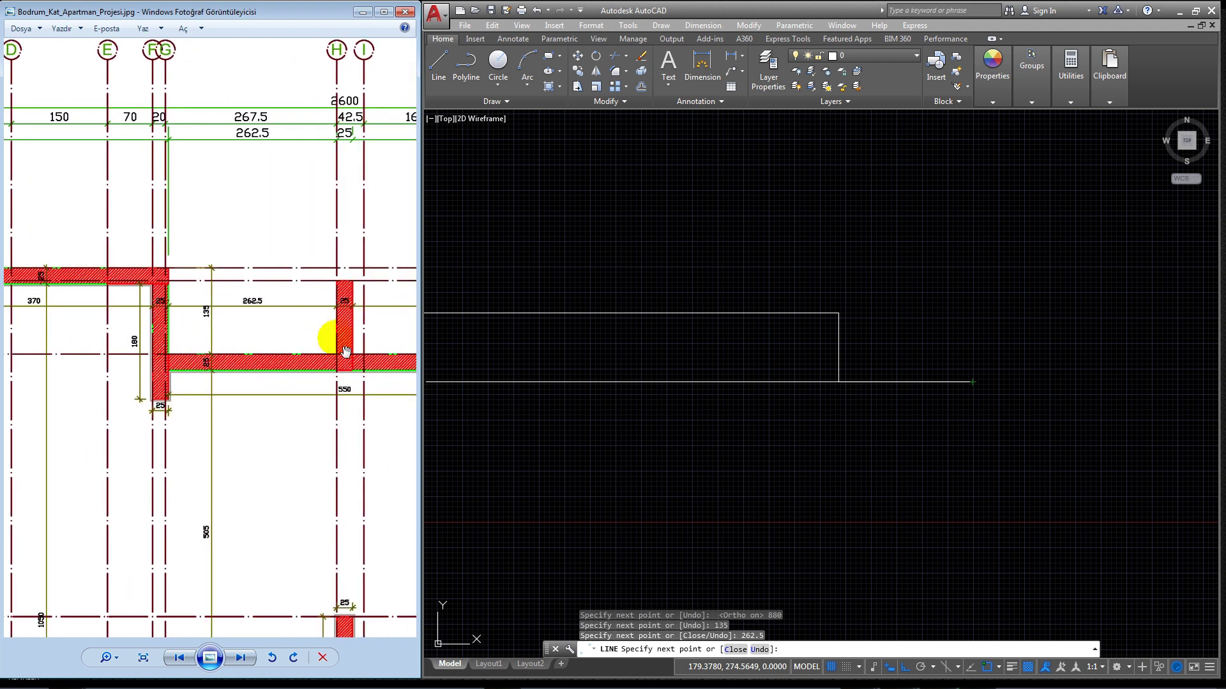
pyautogui.moveTo(345, 352); pyautogui.dragTo(252, 344)
pyautogui.scroll(2, 249, 323)
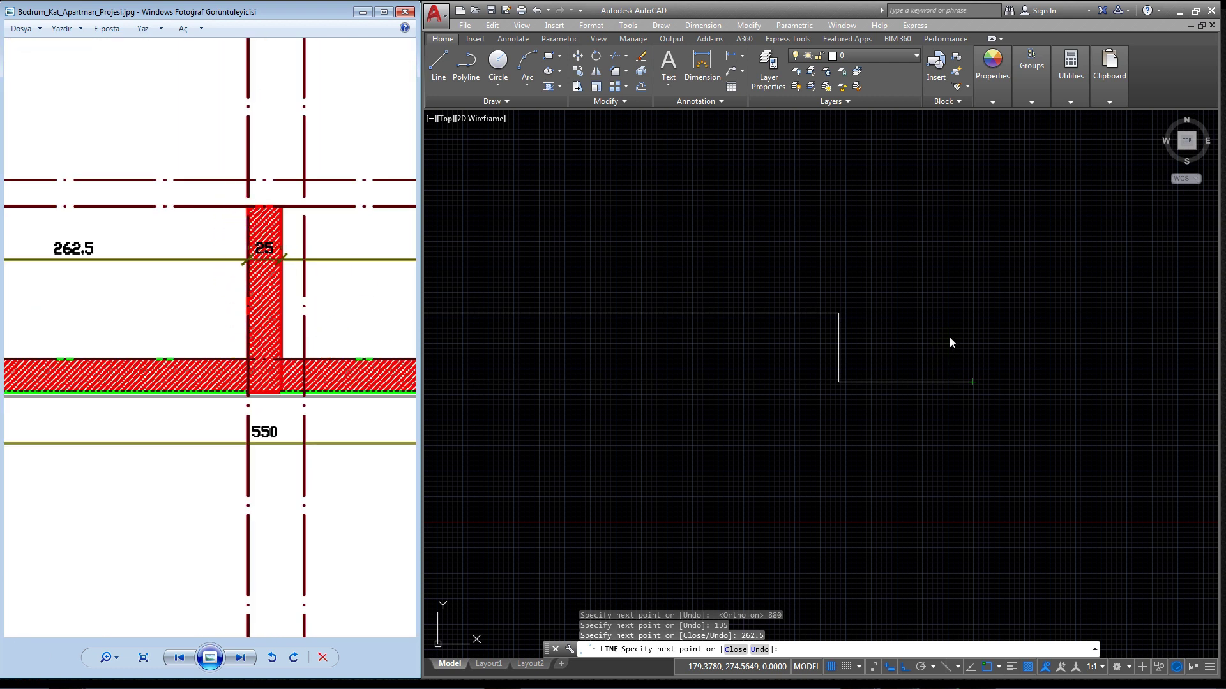
# Step: Add the 115 vertical wall segment after the 262.5 run
pyautogui.click(960, 321)
pyautogui.write('115')
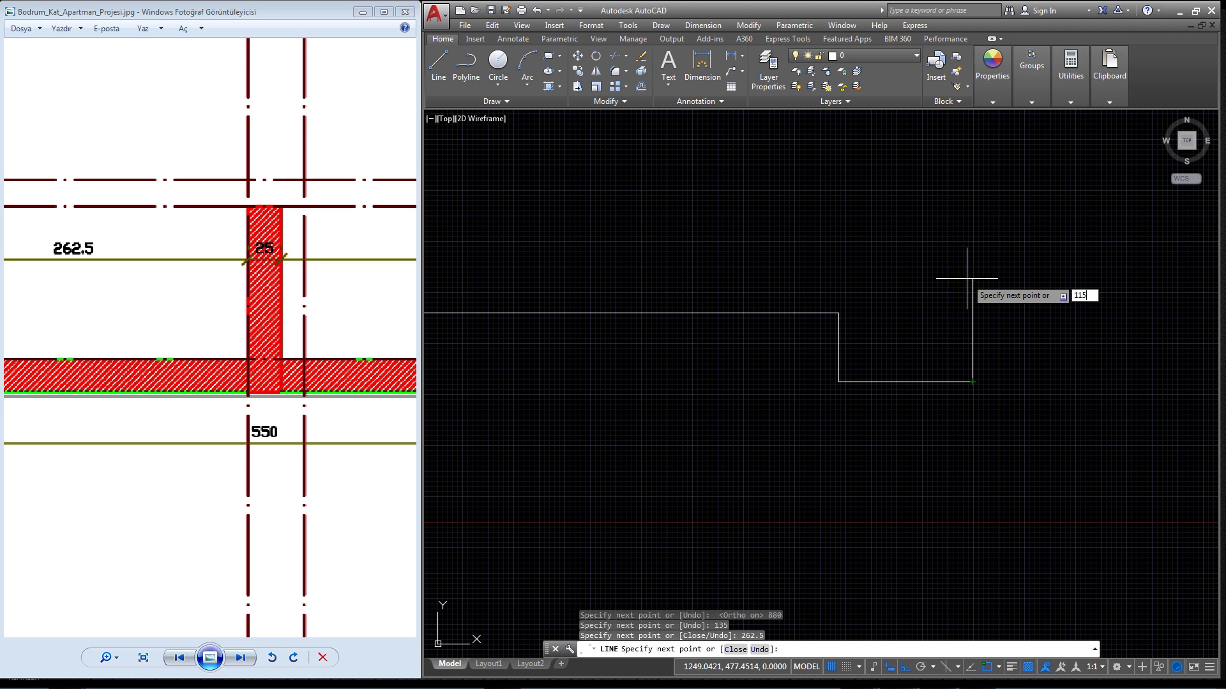
pyautogui.press('Return')
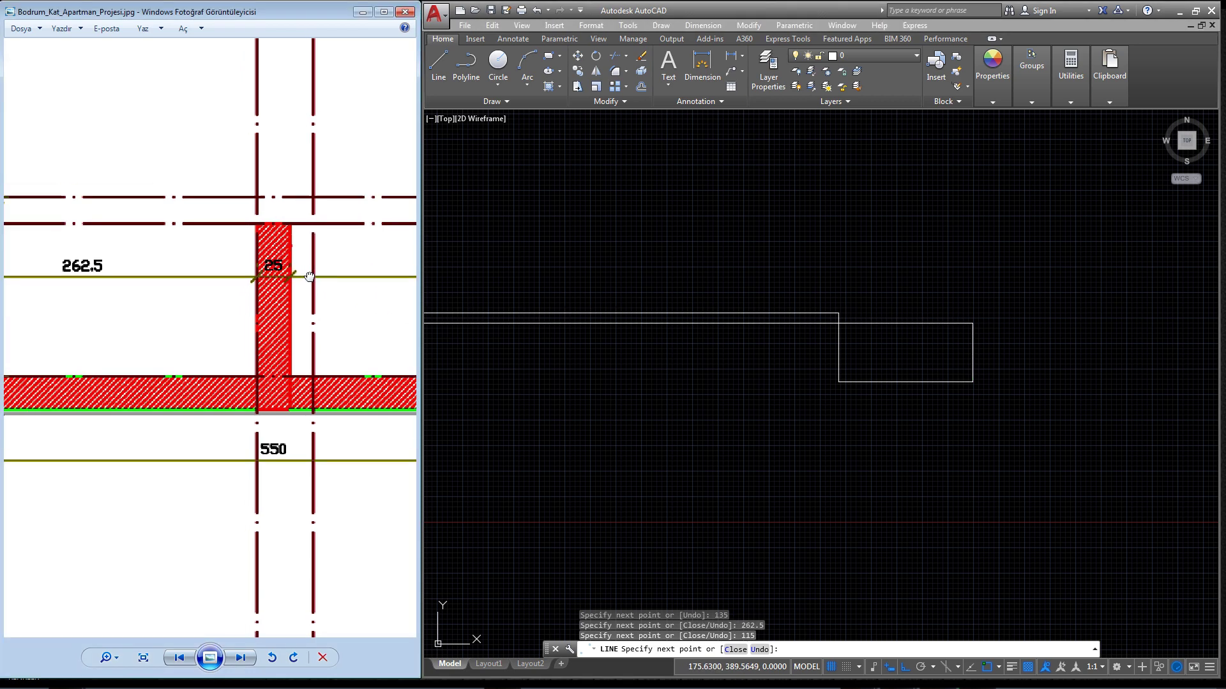
pyautogui.moveTo(299, 259); pyautogui.dragTo(312, 409)
pyautogui.scroll(2, 293, 391)
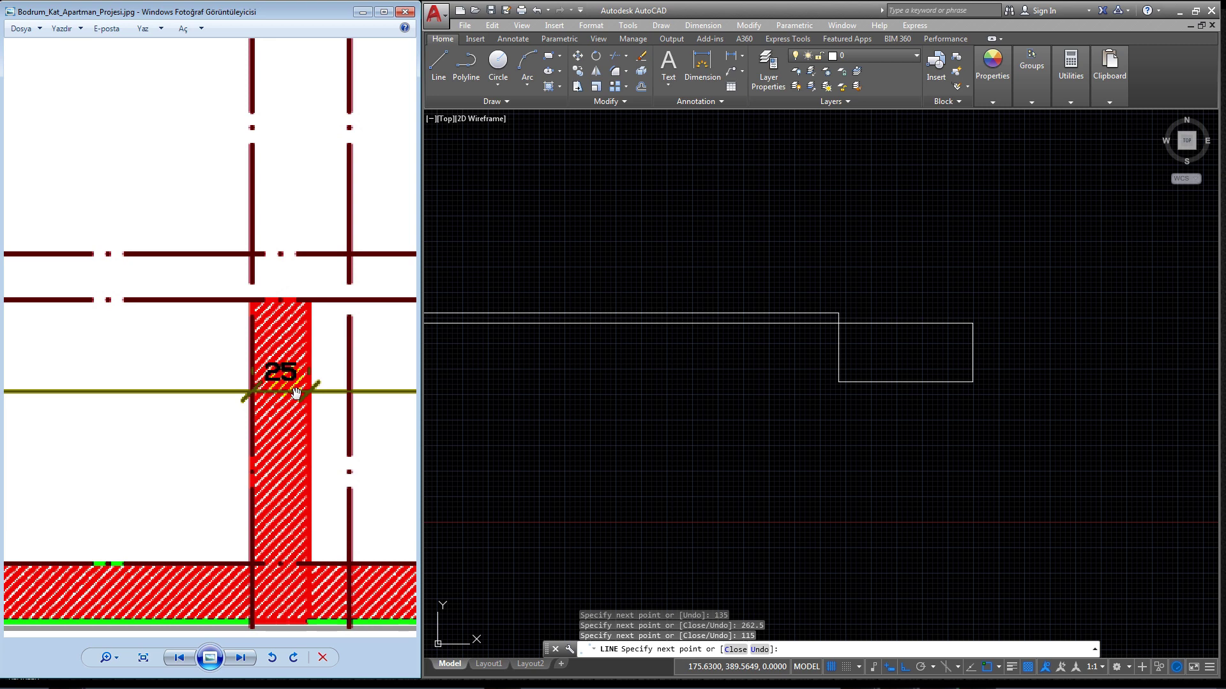
# Step: Zoom and pan to bring the whole basement floor plan back into view
pyautogui.scroll(1, 295, 392)
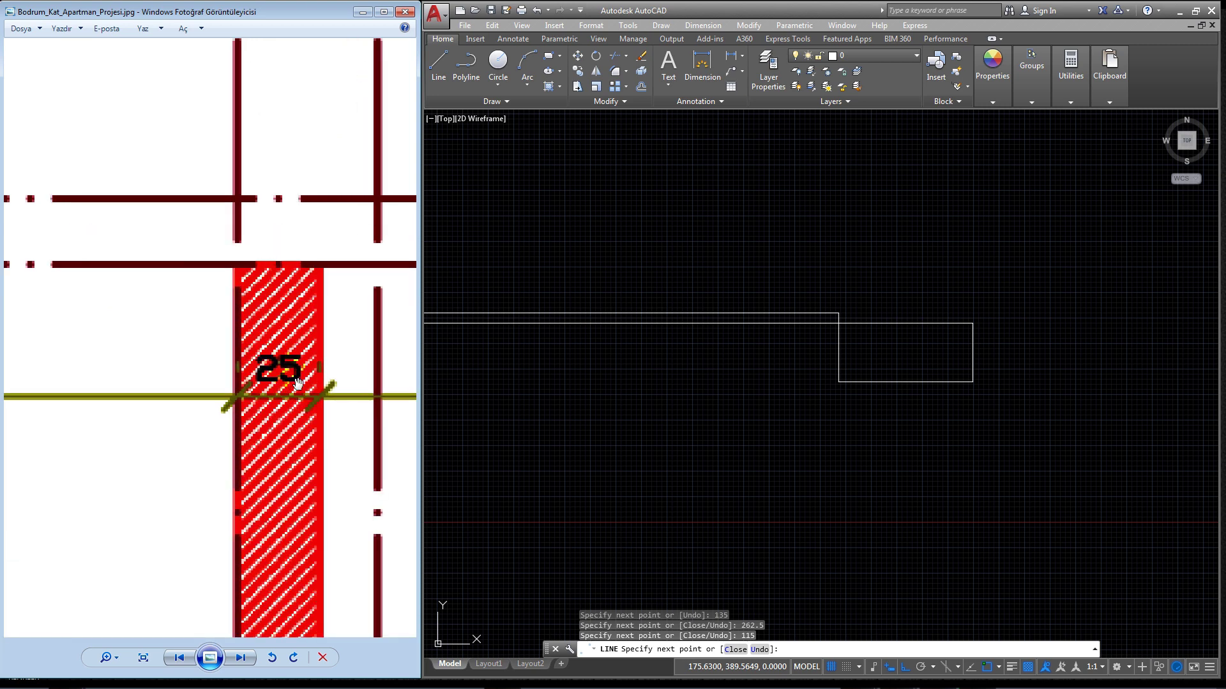
pyautogui.scroll(1, 288, 396)
pyautogui.scroll(-2, 289, 366)
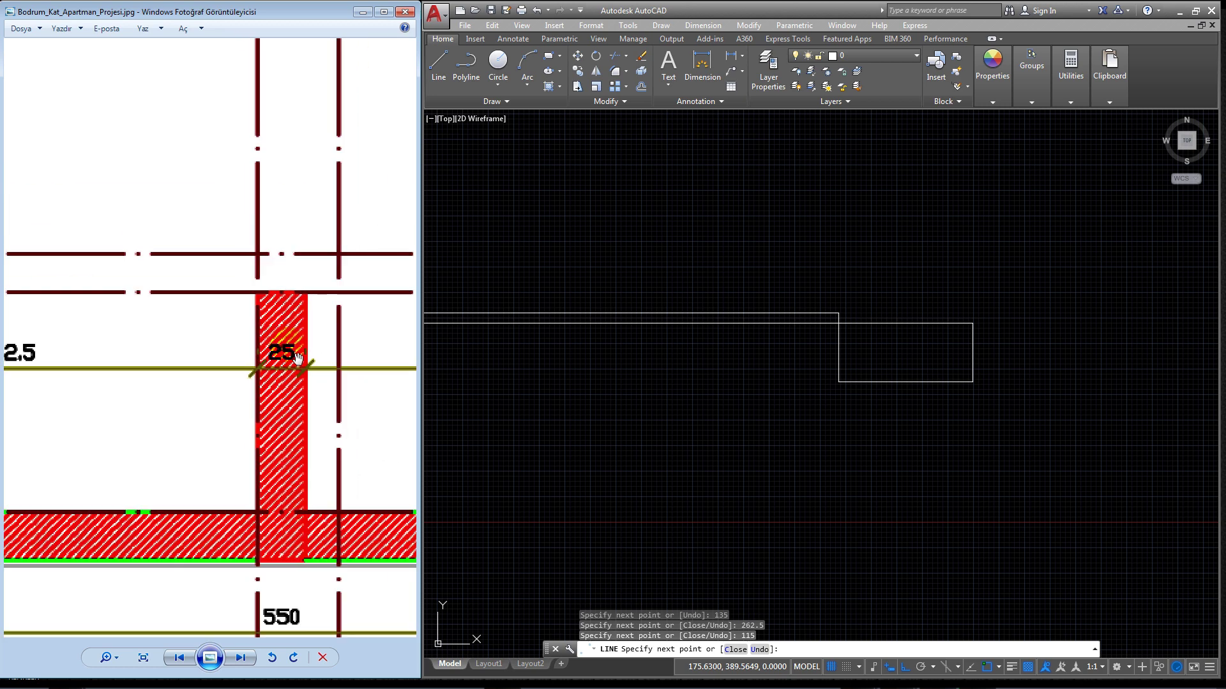
pyautogui.scroll(-2, 287, 360)
pyautogui.scroll(-2, 287, 357)
pyautogui.moveTo(288, 233); pyautogui.dragTo(262, 171)
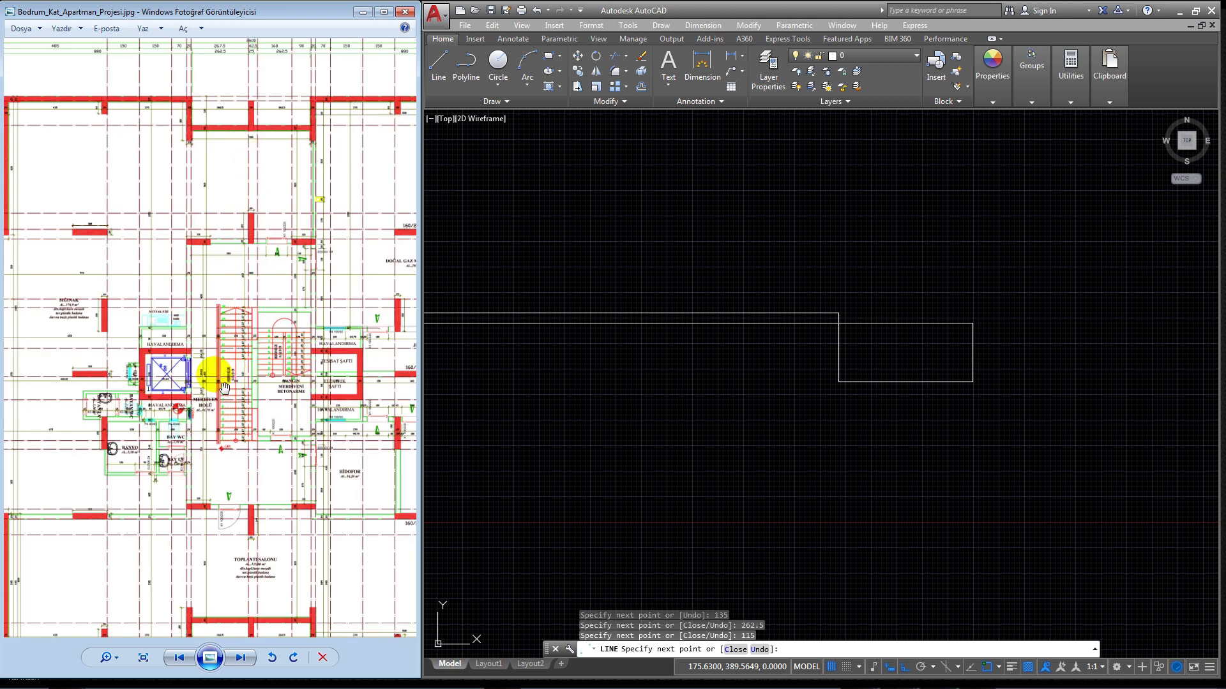
pyautogui.scroll(-2, 223, 387)
pyautogui.scroll(-2, 200, 278)
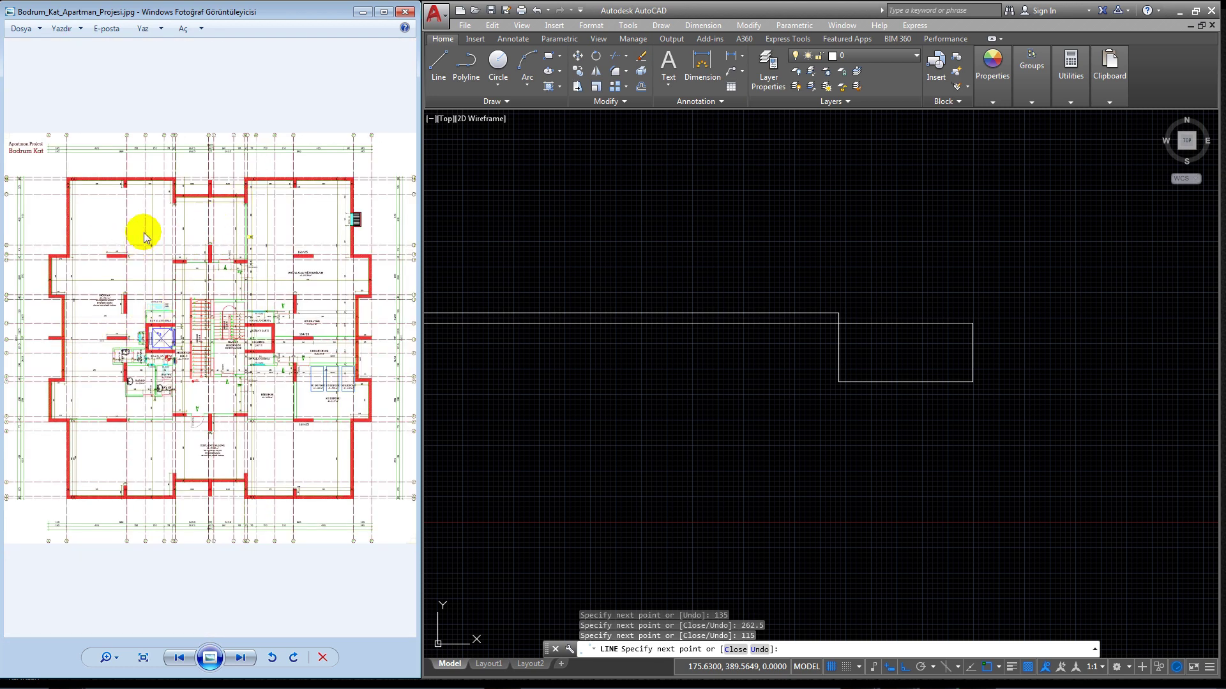
pyautogui.scroll(1, 28, 335)
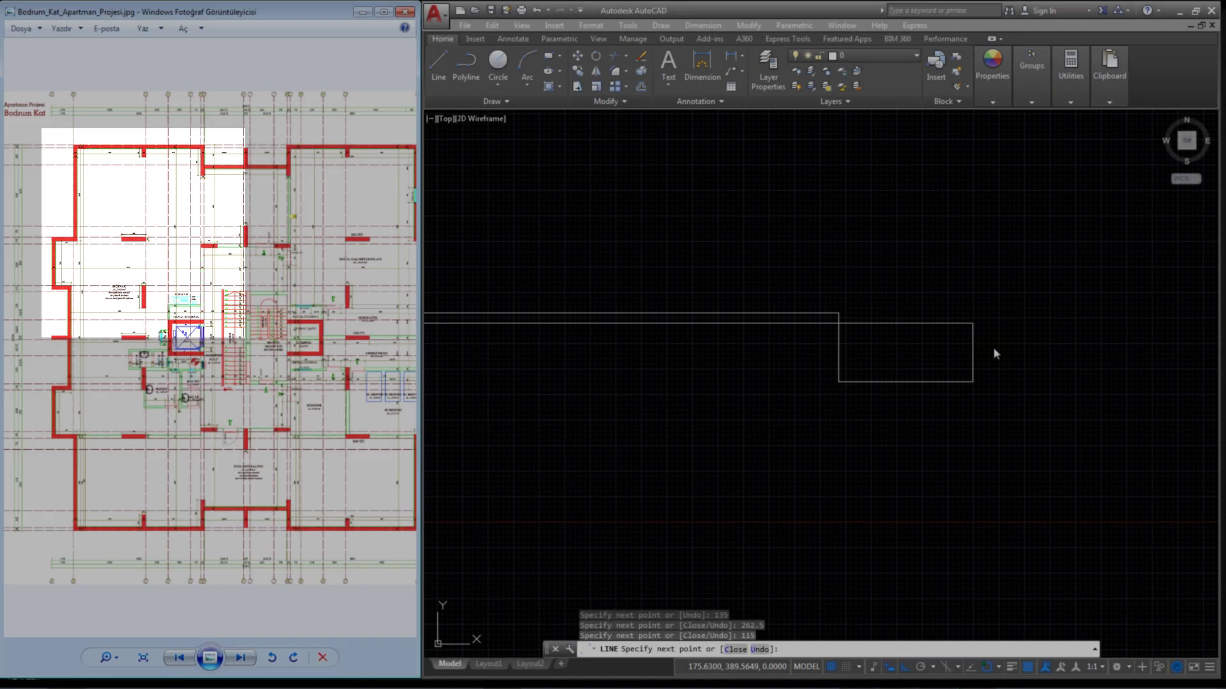
pyautogui.scroll(3, 990, 325)
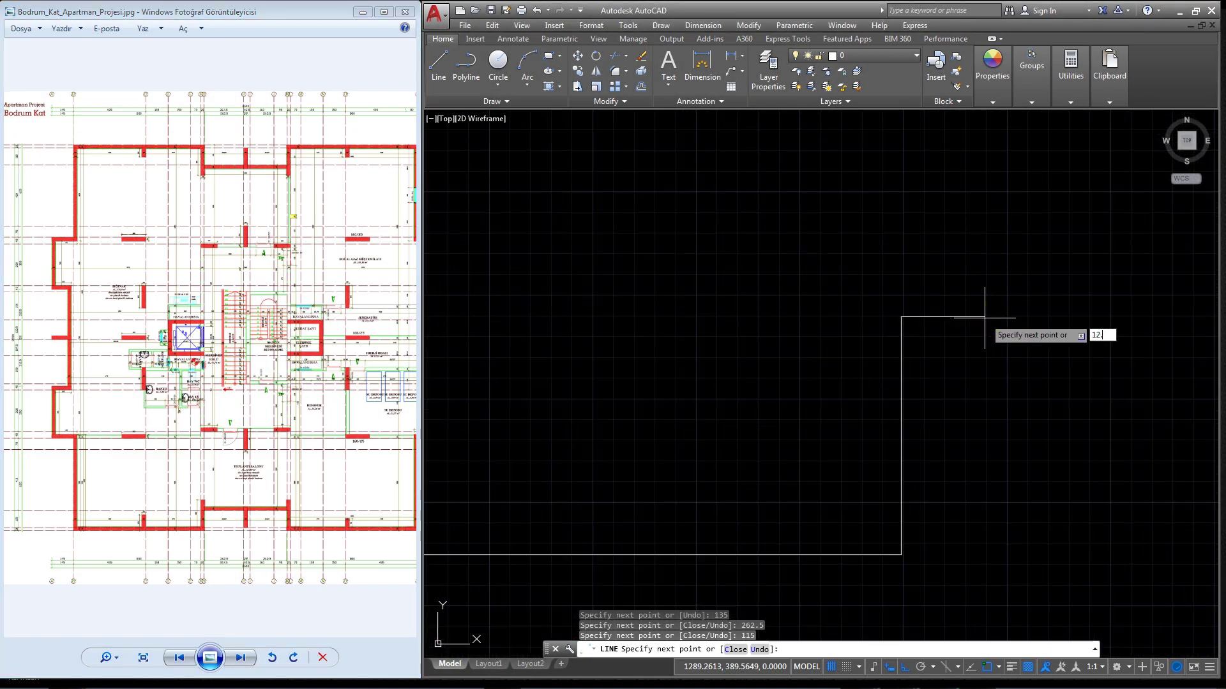
# Step: End the 12.5 line and pan the AutoCAD drawing to show the full outline
pyautogui.press('Return')
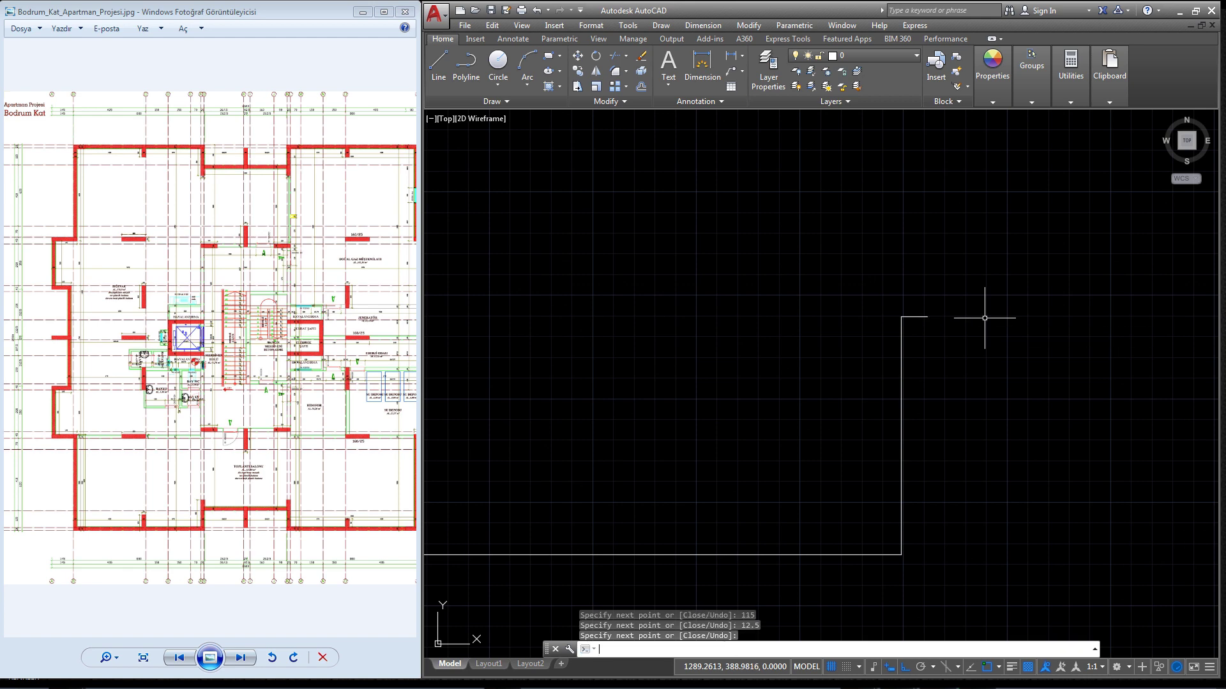
pyautogui.scroll(-5, 982, 338)
pyautogui.moveTo(891, 351); pyautogui.dragTo(1004, 335, button='middle')
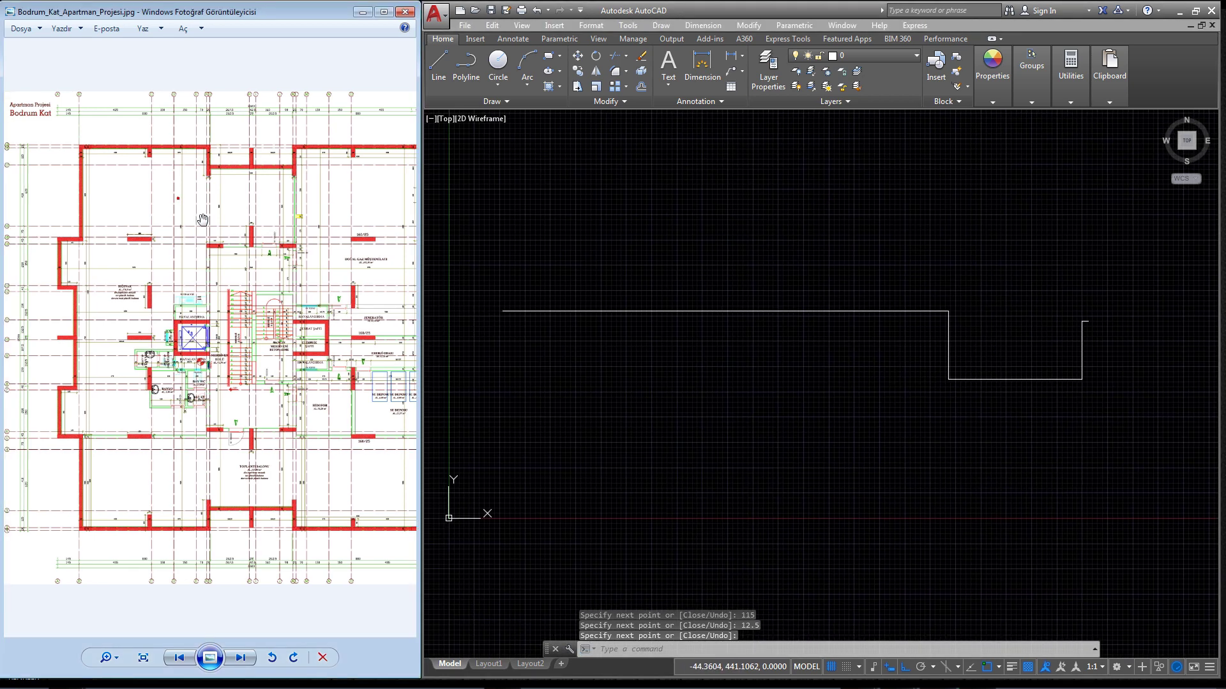
pyautogui.scroll(2, 183, 199)
pyautogui.scroll(4, 109, 164)
pyautogui.scroll(2, 107, 163)
# Step: Pan and zoom the reference plan to the left exterior wall's upper and lower corners
pyautogui.click(107, 163)
pyautogui.scroll(1, 127, 153)
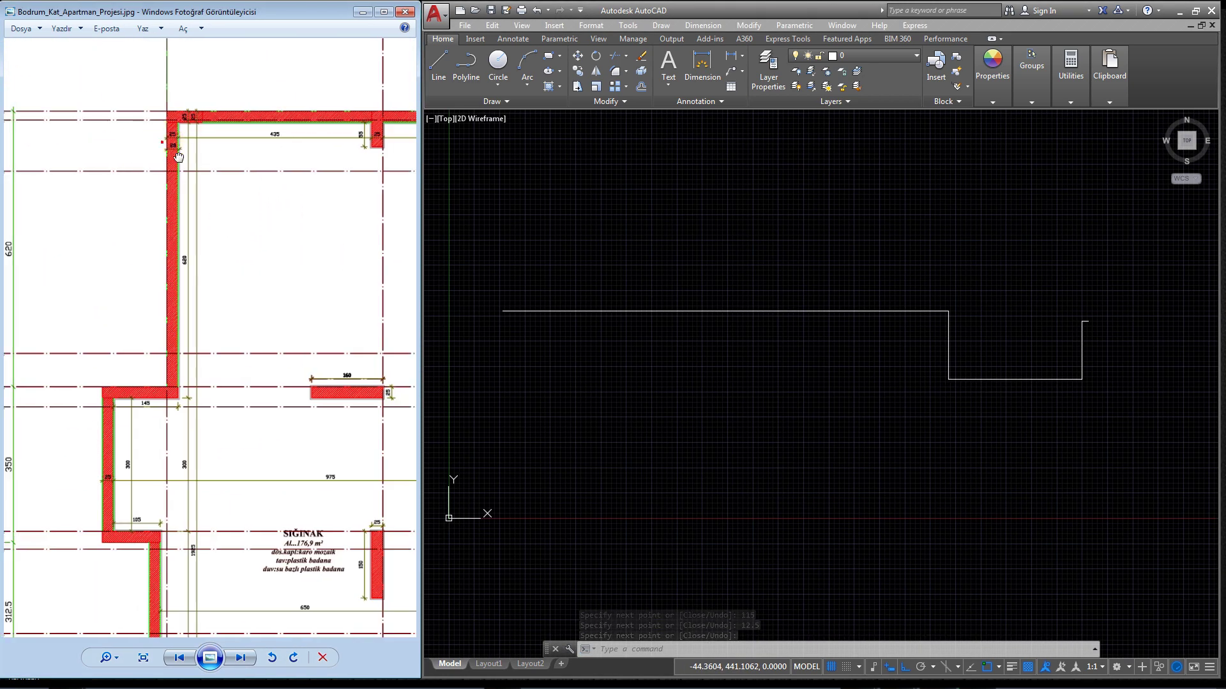
pyautogui.moveTo(180, 128); pyautogui.dragTo(295, 156)
pyautogui.scroll(1, 274, 150)
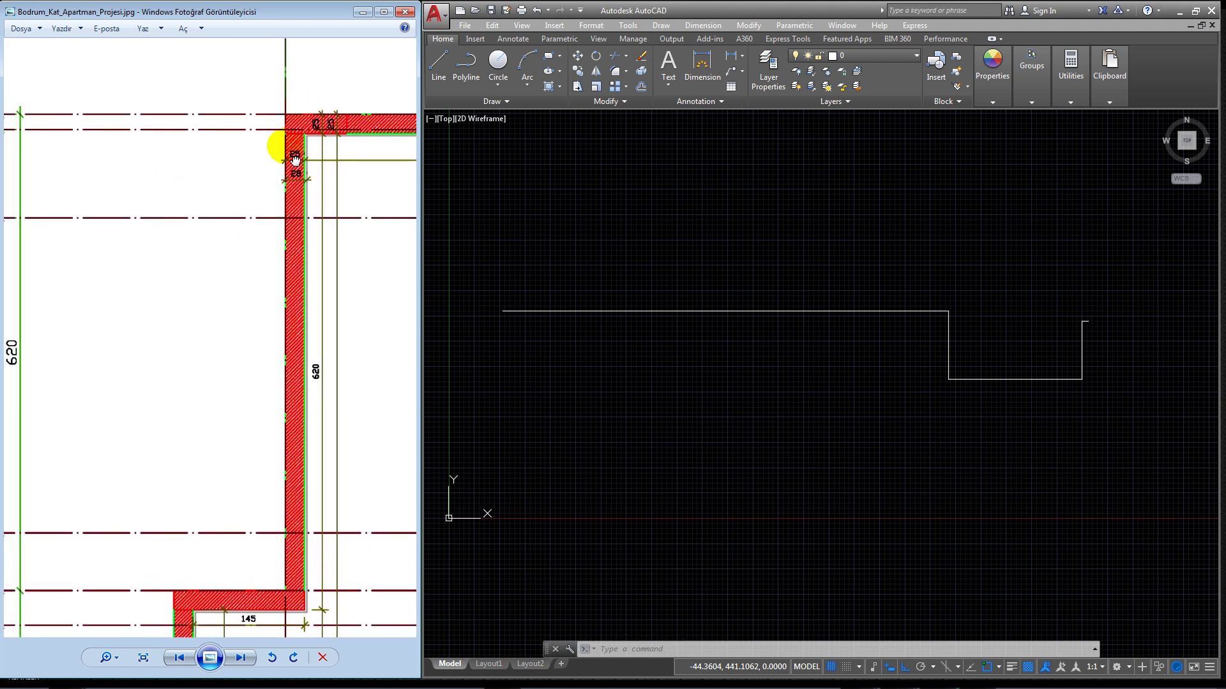
pyautogui.scroll(3, 301, 103)
pyautogui.scroll(-3, 265, 293)
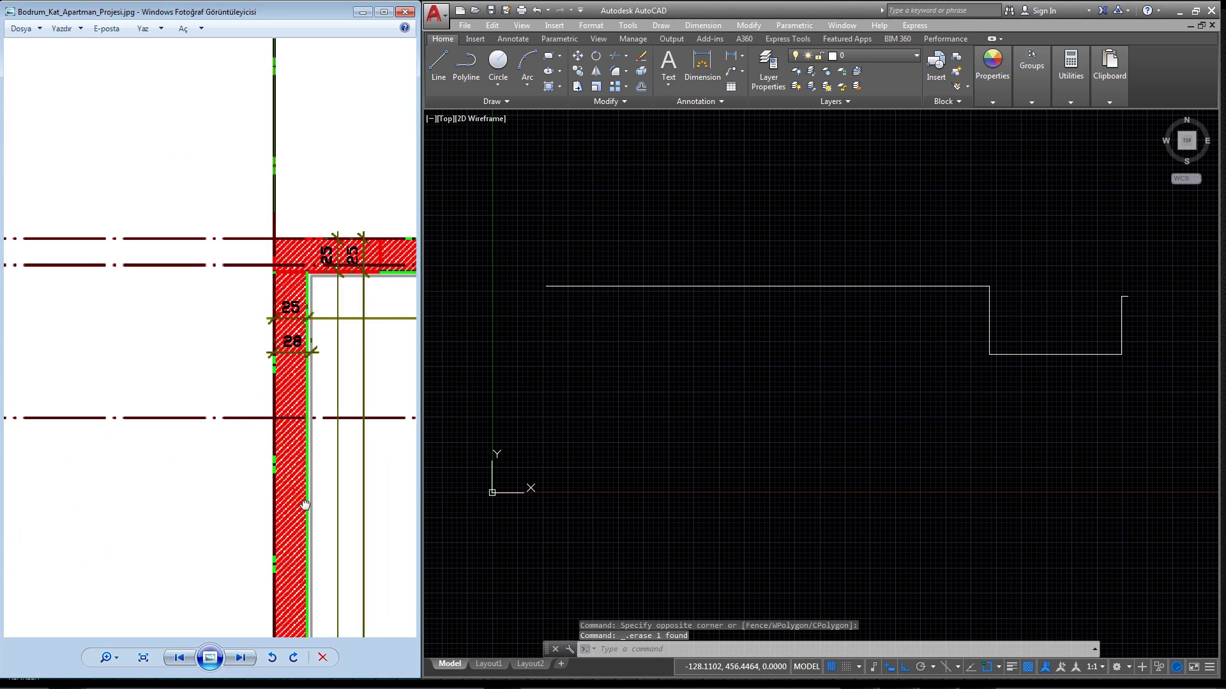
pyautogui.scroll(-1, 319, 309)
pyautogui.scroll(-1, 330, 402)
pyautogui.moveTo(329, 403)
pyautogui.mouseDown()
pyautogui.moveTo(317, 306)
pyautogui.moveTo(331, 374)
pyautogui.mouseUp()
pyautogui.scroll(-1, 314, 319)
pyautogui.scroll(1, 295, 482)
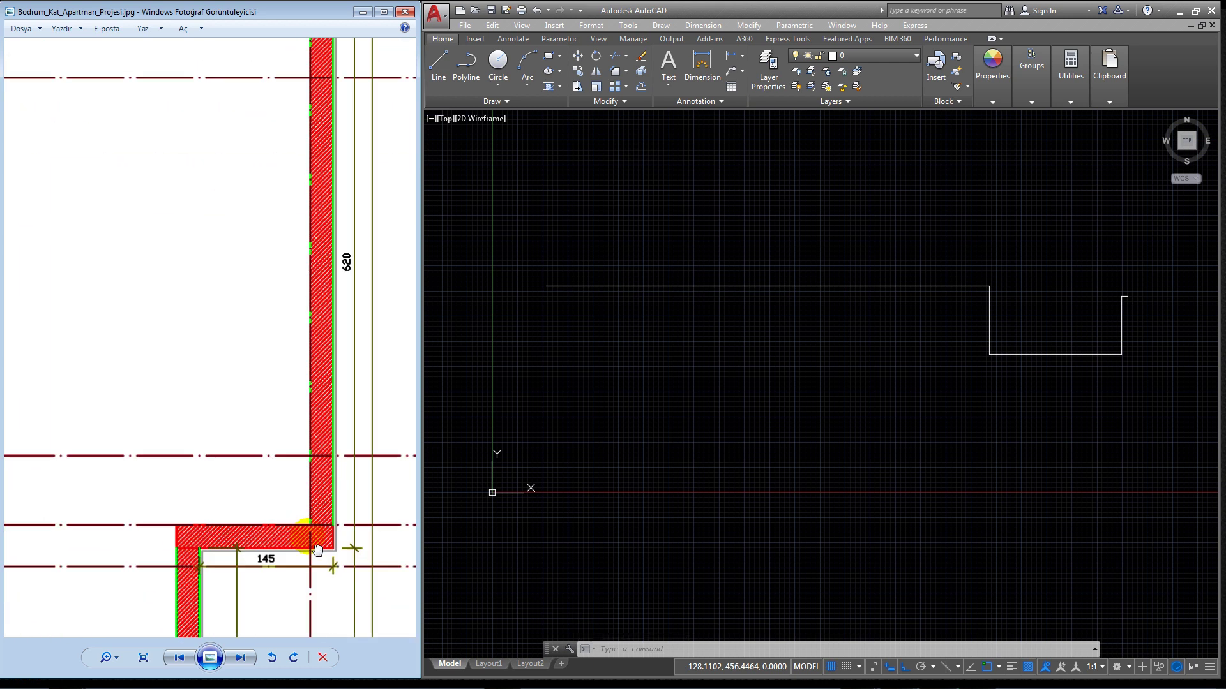
pyautogui.moveTo(313, 543); pyautogui.dragTo(349, 527)
pyautogui.scroll(1, 240, 570)
pyautogui.moveTo(325, 45); pyautogui.dragTo(317, 183)
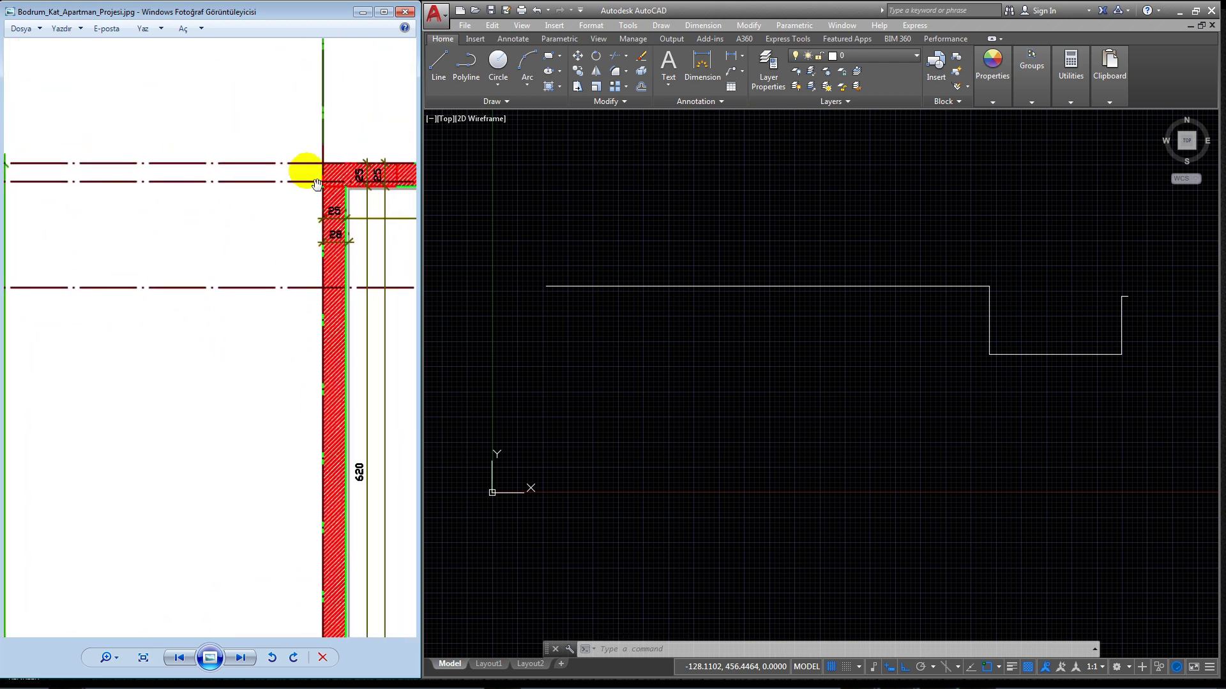
pyautogui.scroll(-1, 292, 182)
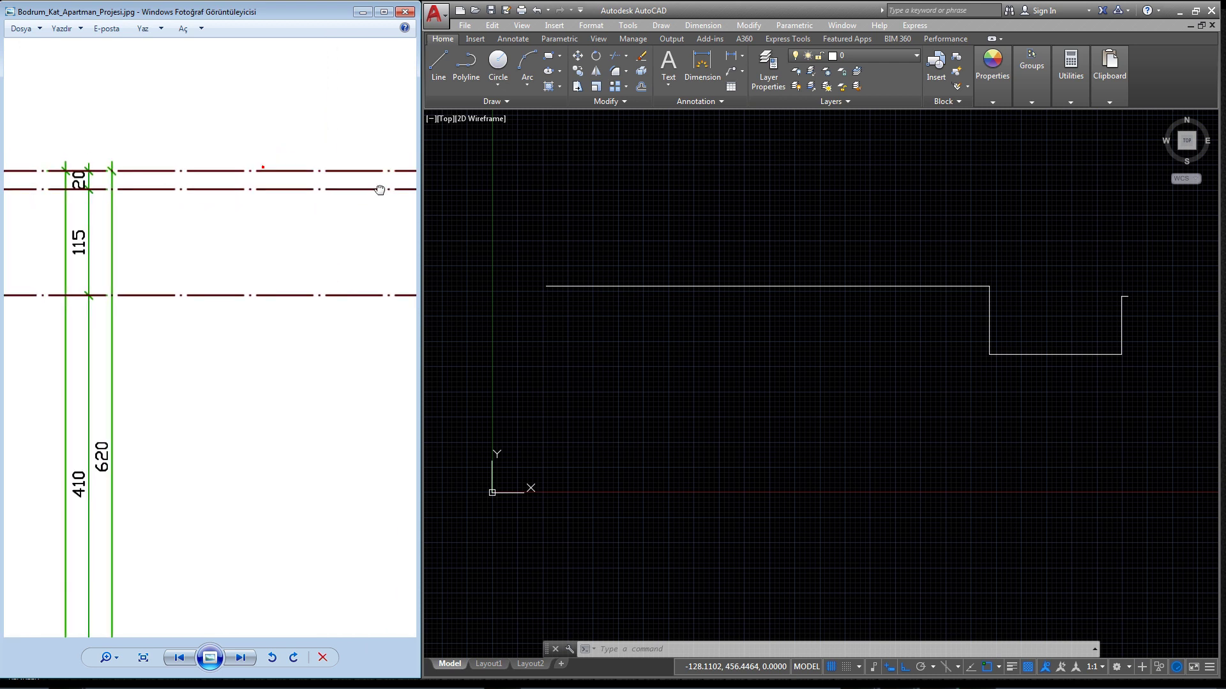
pyautogui.scroll(1, 46, 164)
# Step: Follow gridline bubbles 19 down to 14 along the plan's left wall
pyautogui.moveTo(46, 164); pyautogui.dragTo(144, 192)
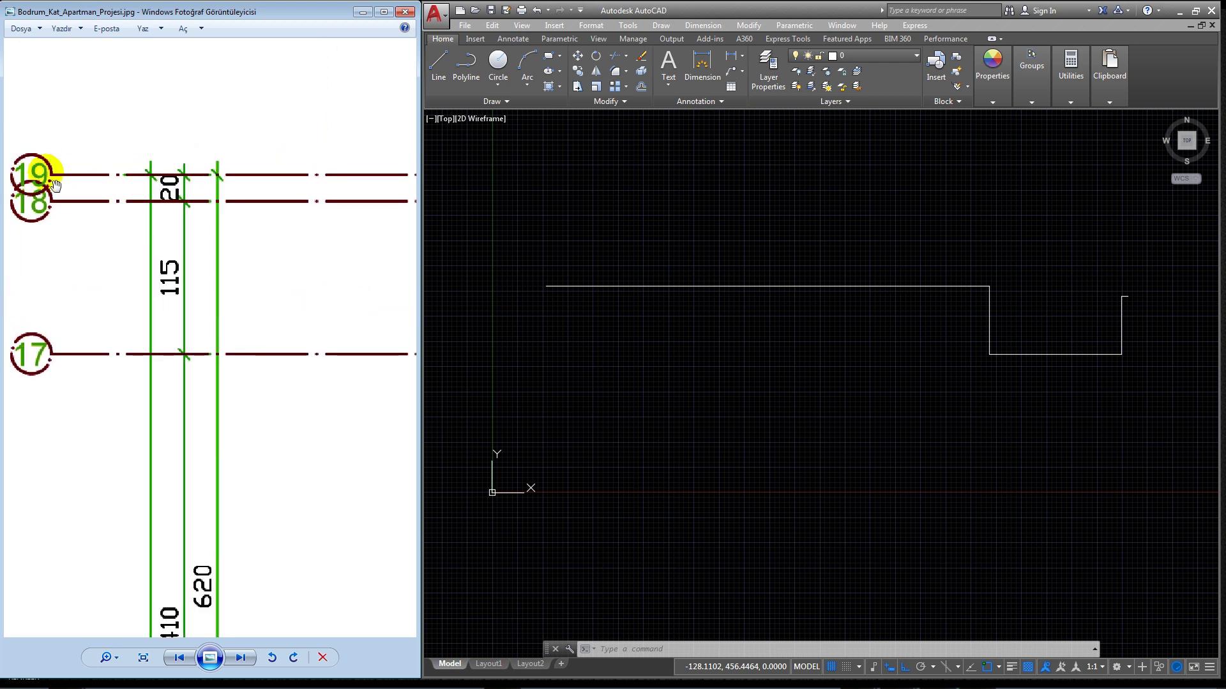
pyautogui.scroll(-1, 255, 285)
pyautogui.scroll(1, 257, 285)
pyautogui.moveTo(136, 507); pyautogui.dragTo(215, 478)
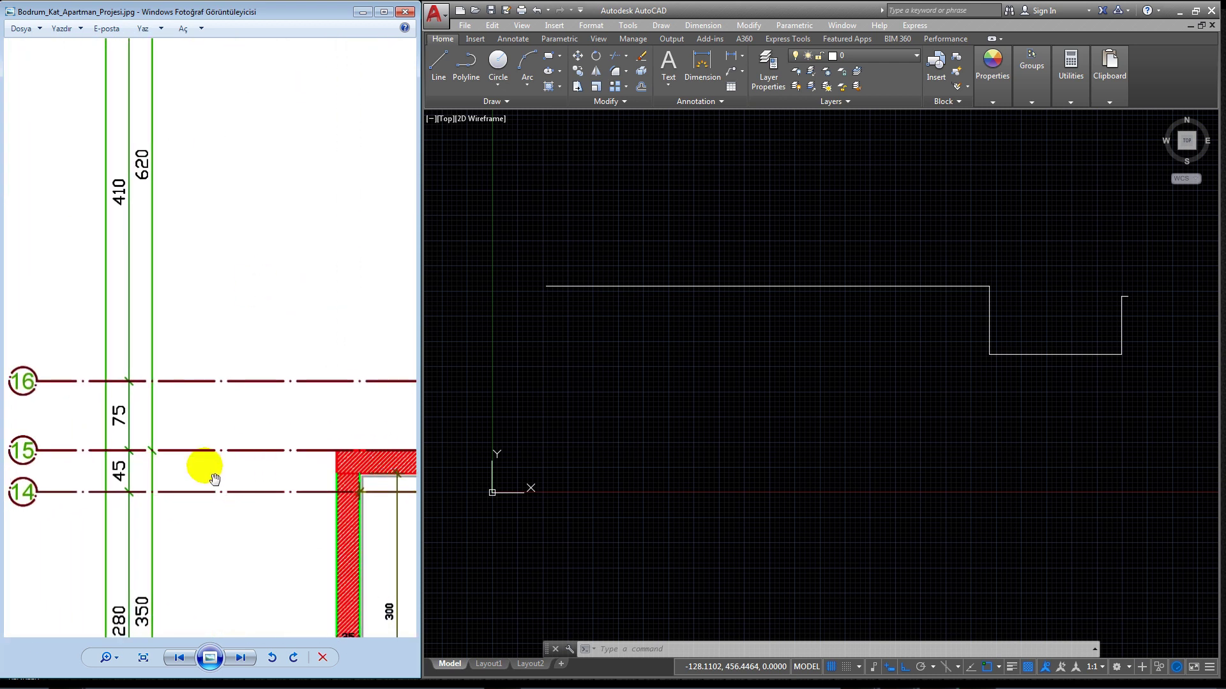
pyautogui.scroll(-1, 314, 474)
pyautogui.scroll(1, 265, 438)
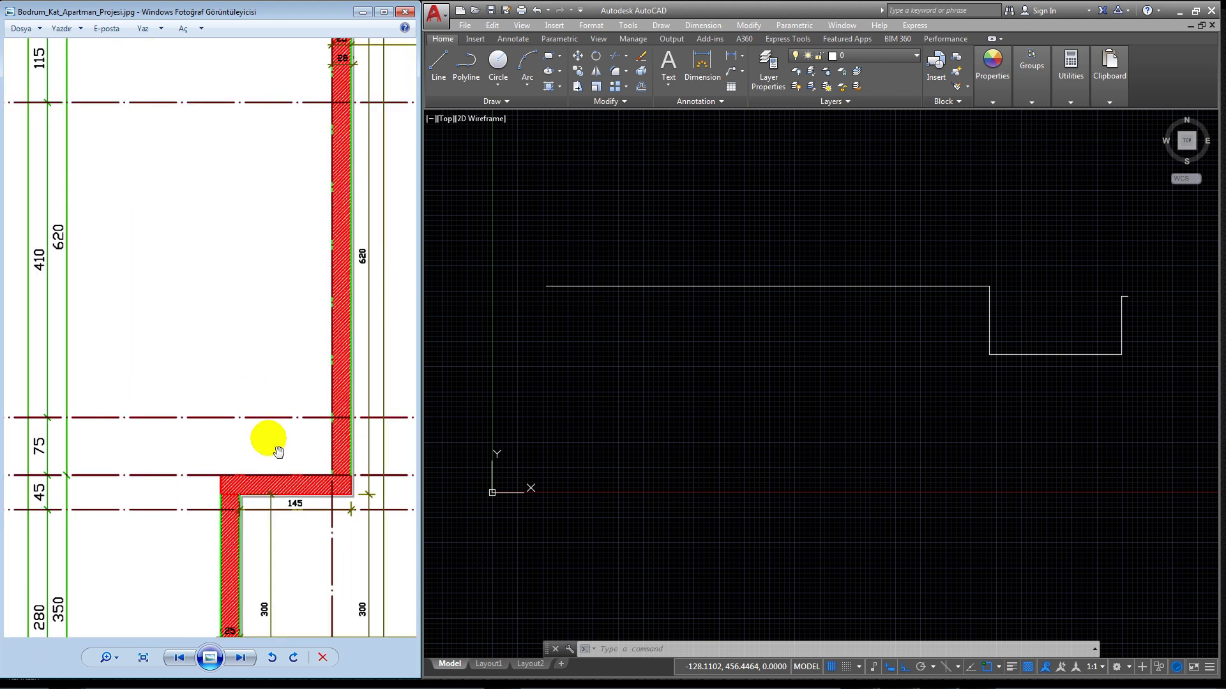
pyautogui.moveTo(265, 438); pyautogui.dragTo(328, 480)
pyautogui.scroll(1, 90, 186)
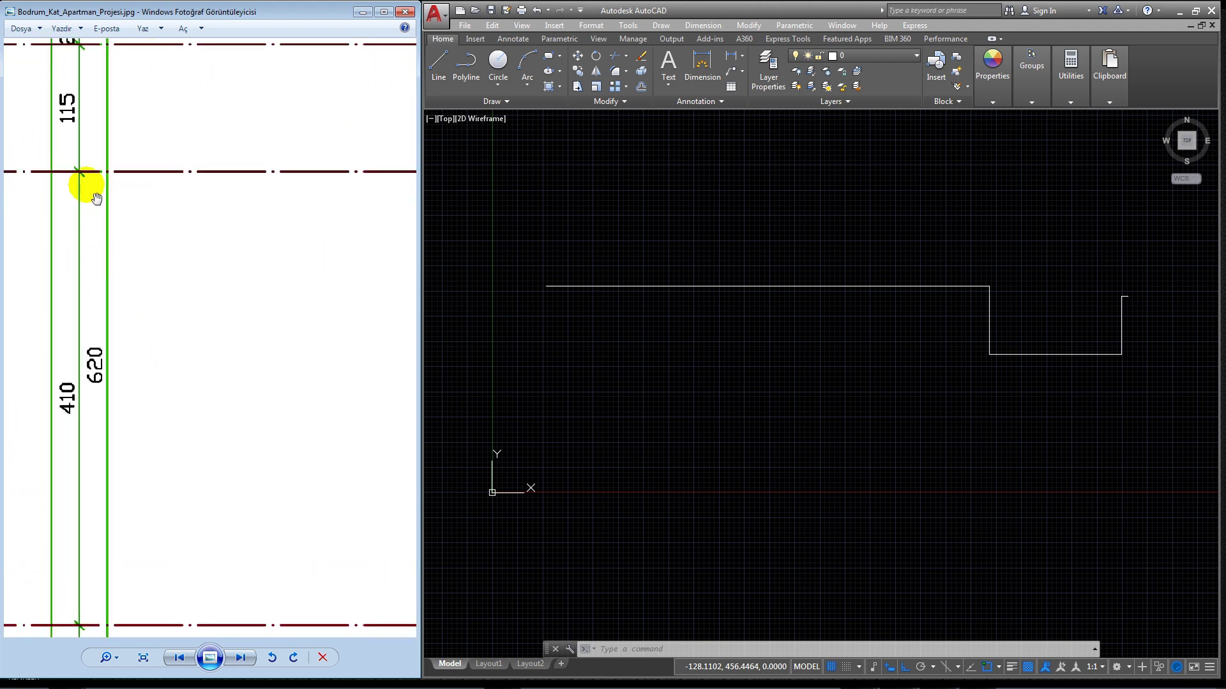
pyautogui.scroll(1, 88, 151)
pyautogui.scroll(-2, 154, 202)
pyautogui.scroll(1, 83, 354)
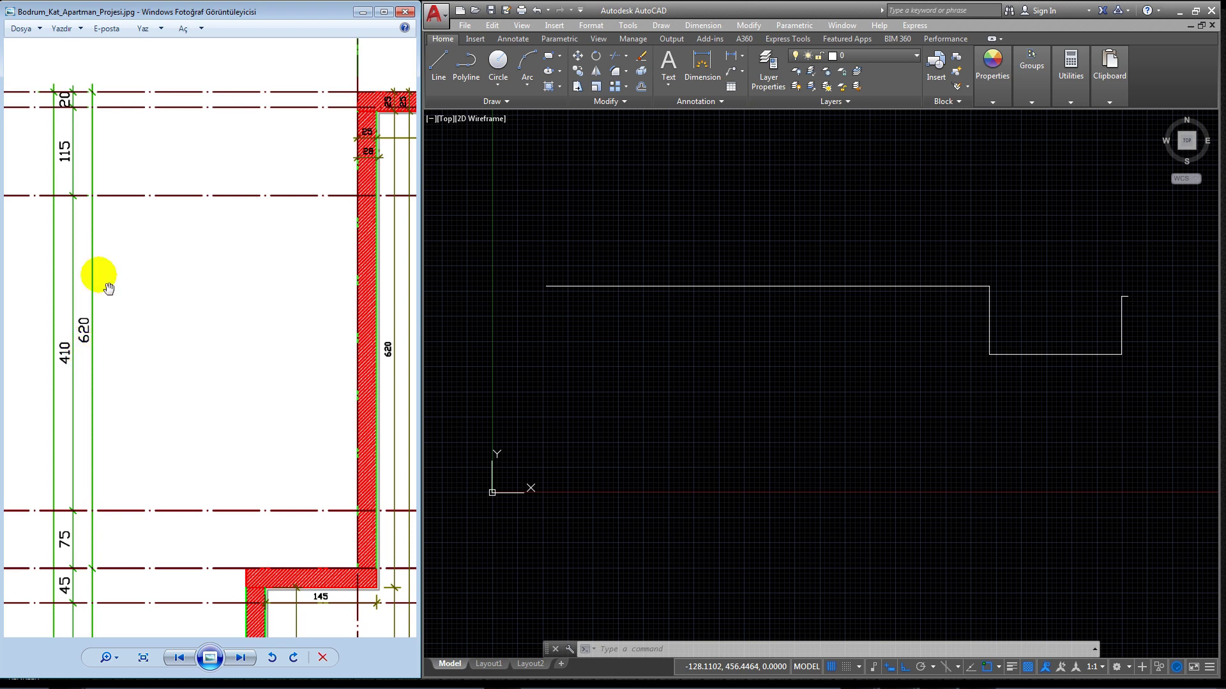
pyautogui.scroll(1, 90, 80)
pyautogui.scroll(-2, 90, 104)
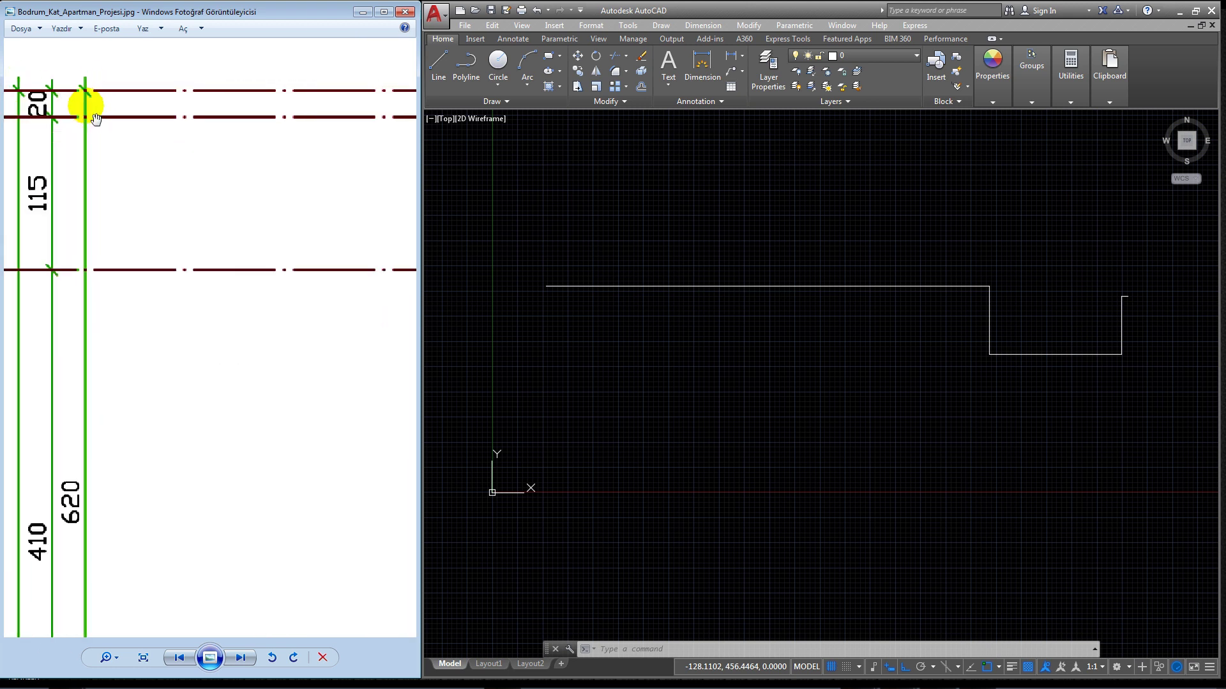
pyautogui.scroll(-1, 90, 430)
# Step: Center the 410, 620, 75 and 45 dimensions, then start a line at the outline's left endpoint
pyautogui.moveTo(90, 430); pyautogui.dragTo(127, 287)
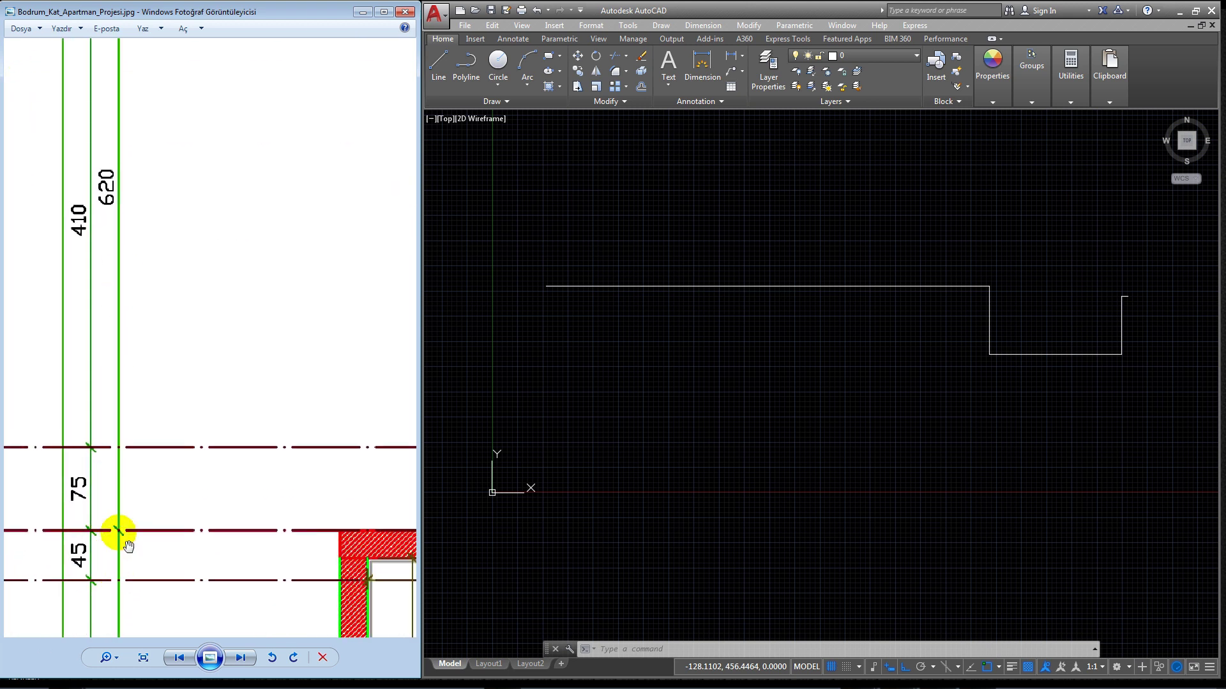
pyautogui.moveTo(127, 546); pyautogui.dragTo(127, 522)
pyautogui.scroll(-1, 126, 279)
pyautogui.scroll(2, 156, 356)
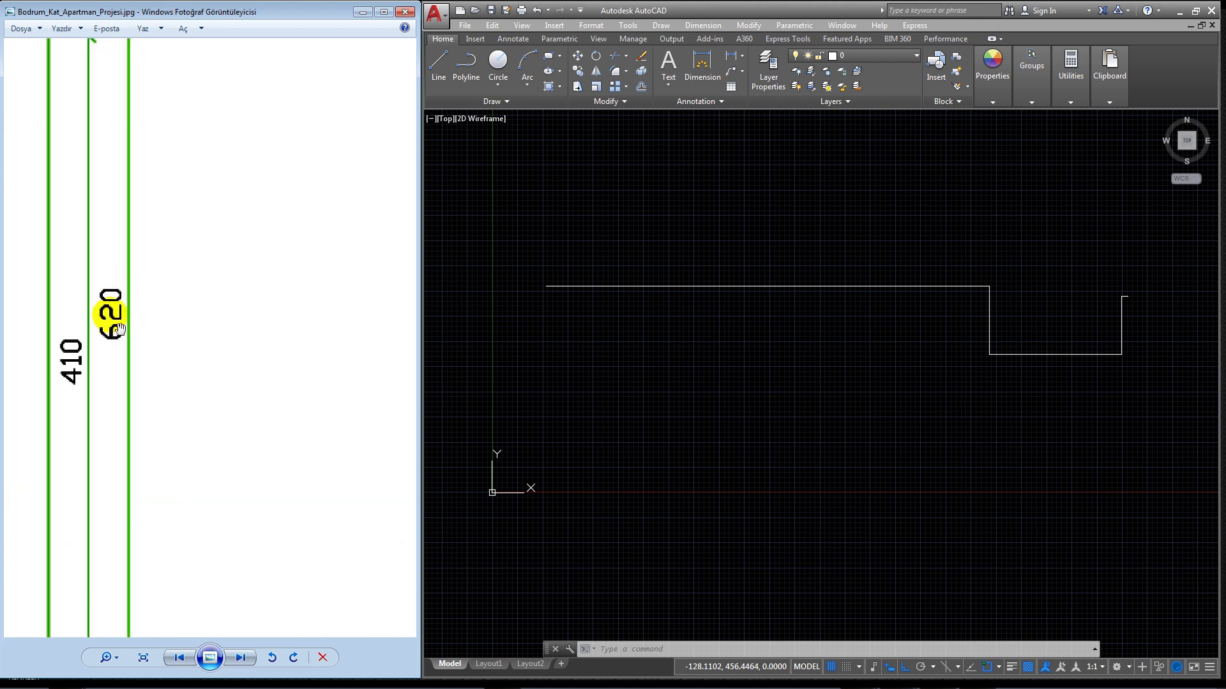
pyautogui.scroll(-2, 120, 328)
pyautogui.click(439, 67)
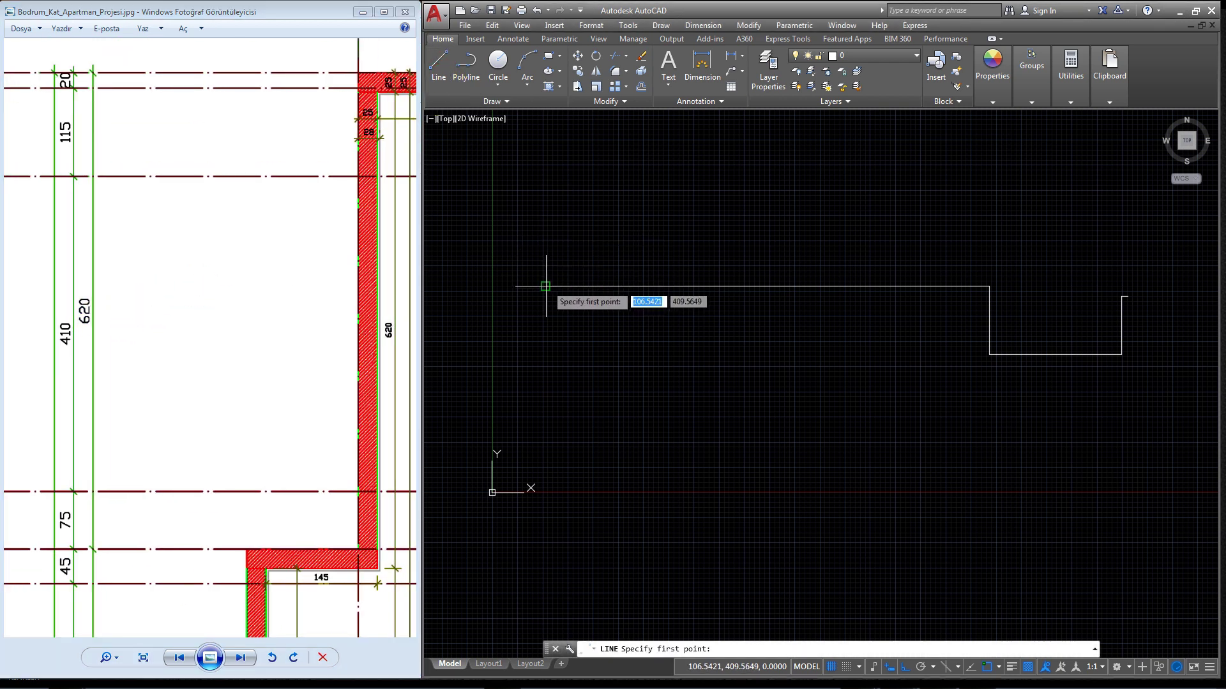
pyautogui.click(546, 286)
pyautogui.write('620')
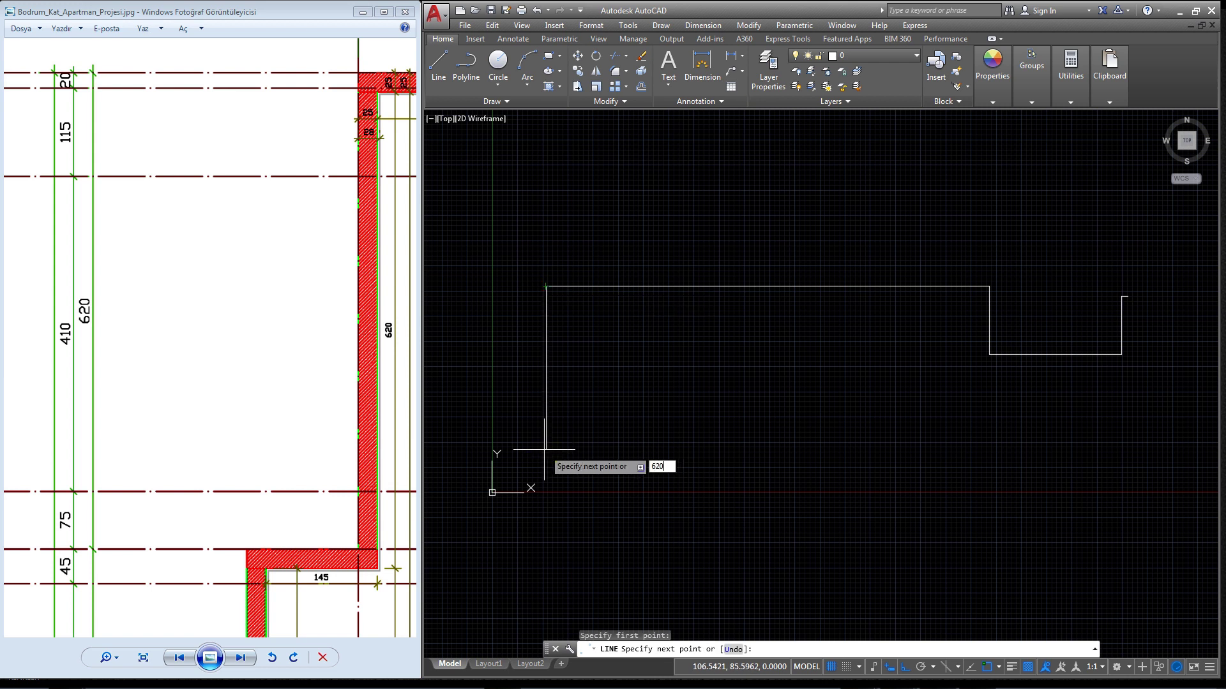
# Step: Commit the 620-unit vertical wall line, check the 145 corner on the plan, and end LINE
pyautogui.press('Return')
pyautogui.scroll(-2, 397, 547)
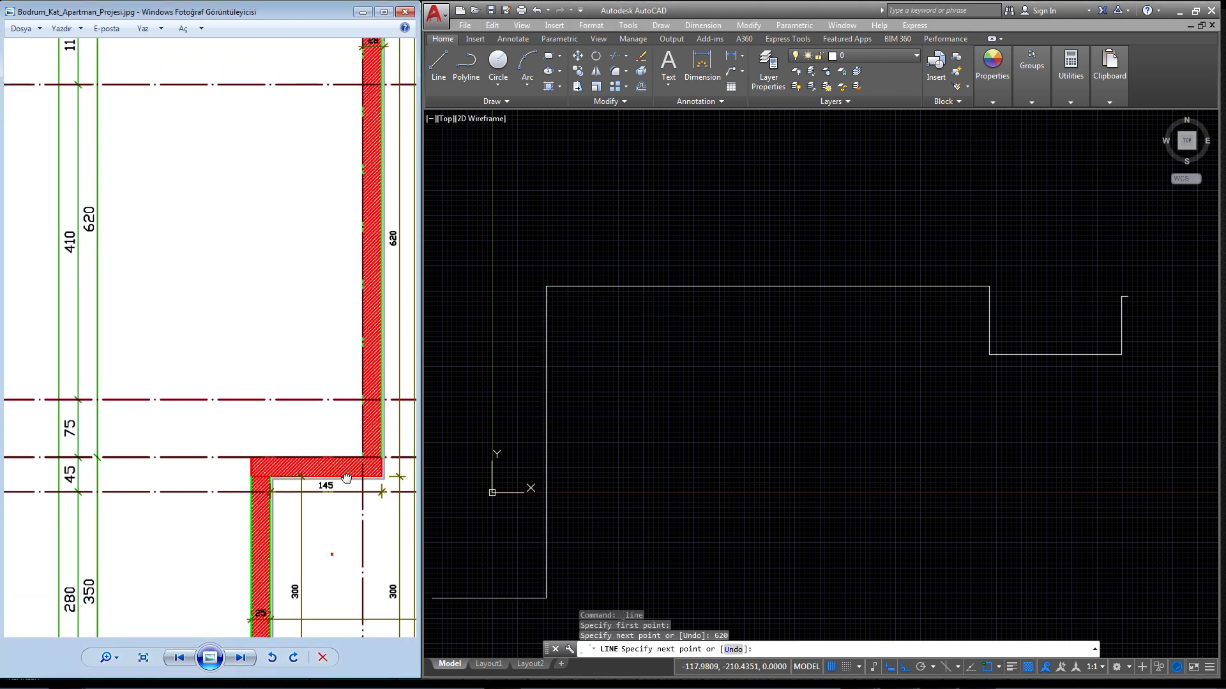
pyautogui.moveTo(314, 460); pyautogui.dragTo(288, 419)
pyautogui.scroll(1, 268, 439)
pyautogui.scroll(-1, 281, 414)
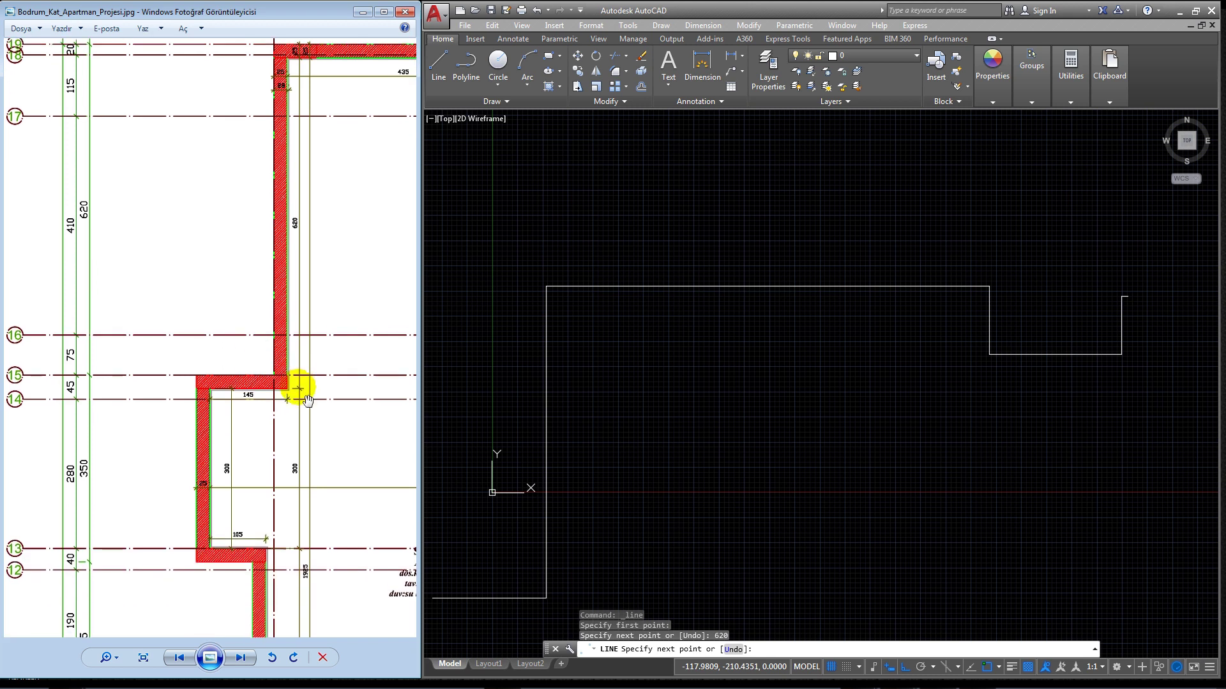
pyautogui.scroll(2, 283, 412)
pyautogui.moveTo(178, 374); pyautogui.dragTo(345, 420)
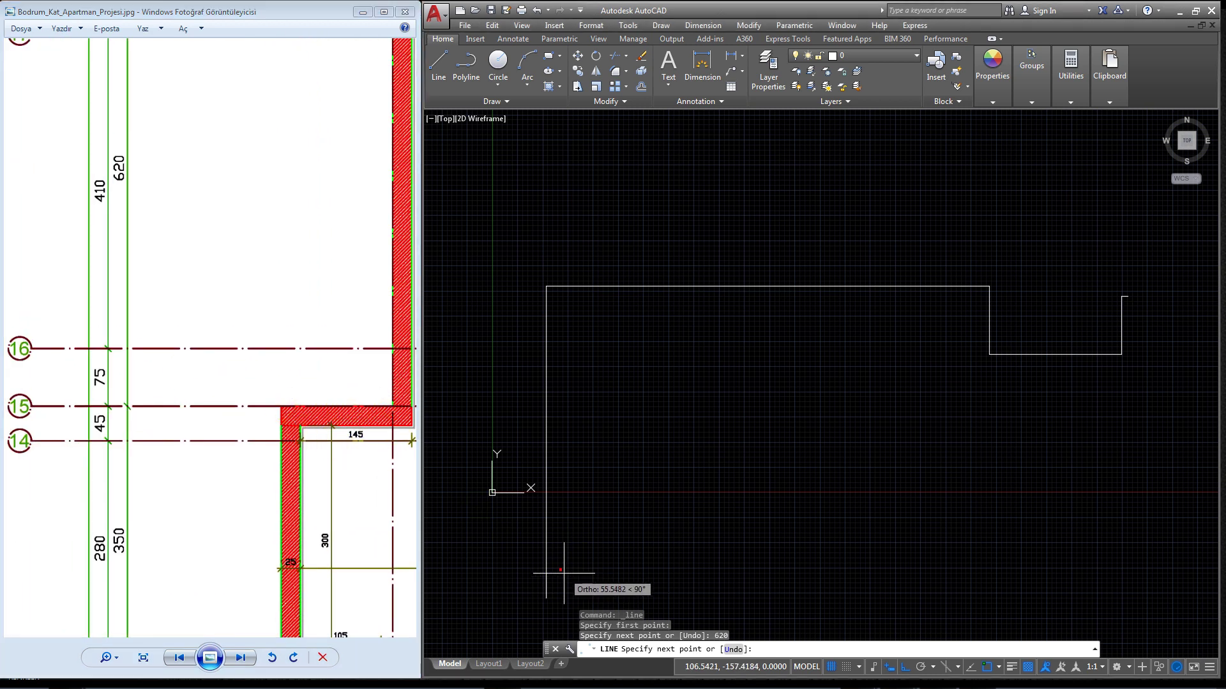
pyautogui.press('Return')
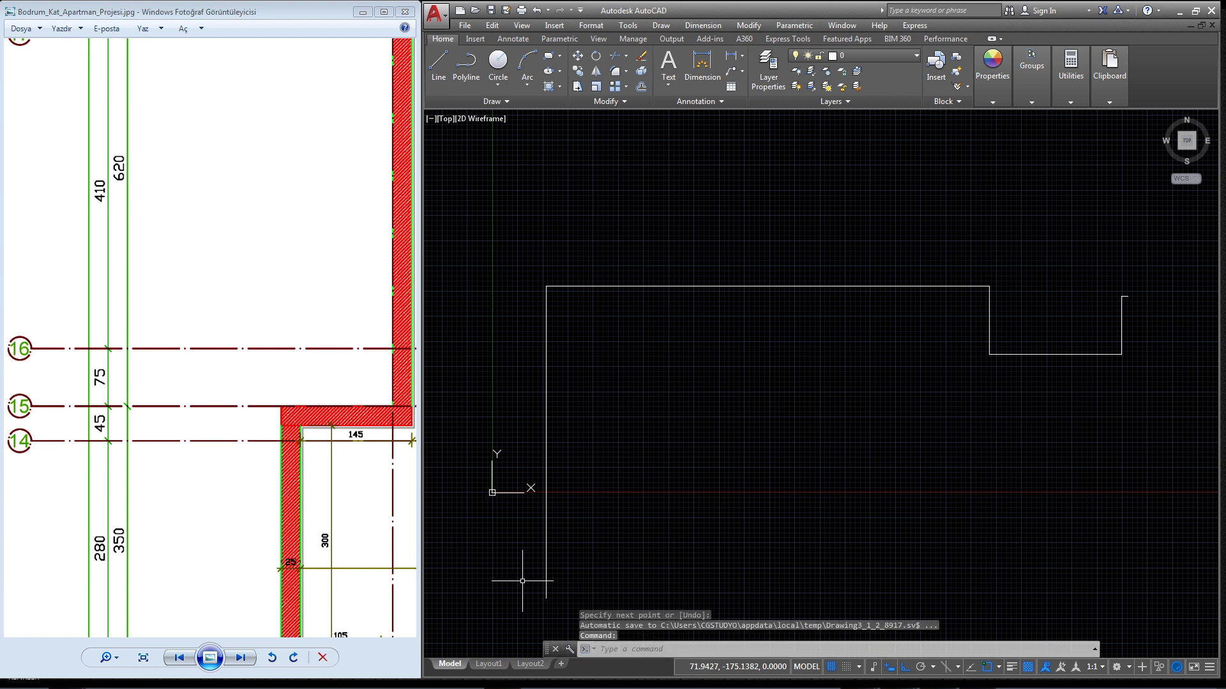
pyautogui.scroll(-2, 309, 504)
pyautogui.moveTo(265, 335); pyautogui.dragTo(279, 351)
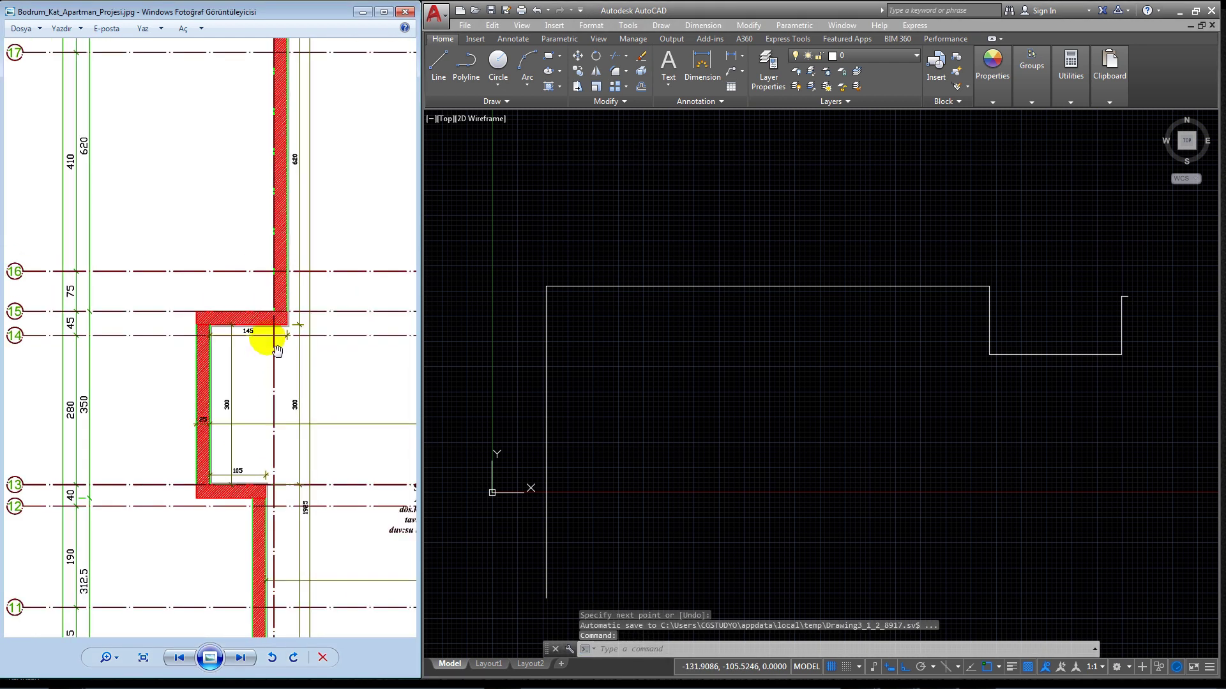
pyautogui.scroll(-1, 267, 378)
pyautogui.moveTo(268, 295); pyautogui.dragTo(268, 358)
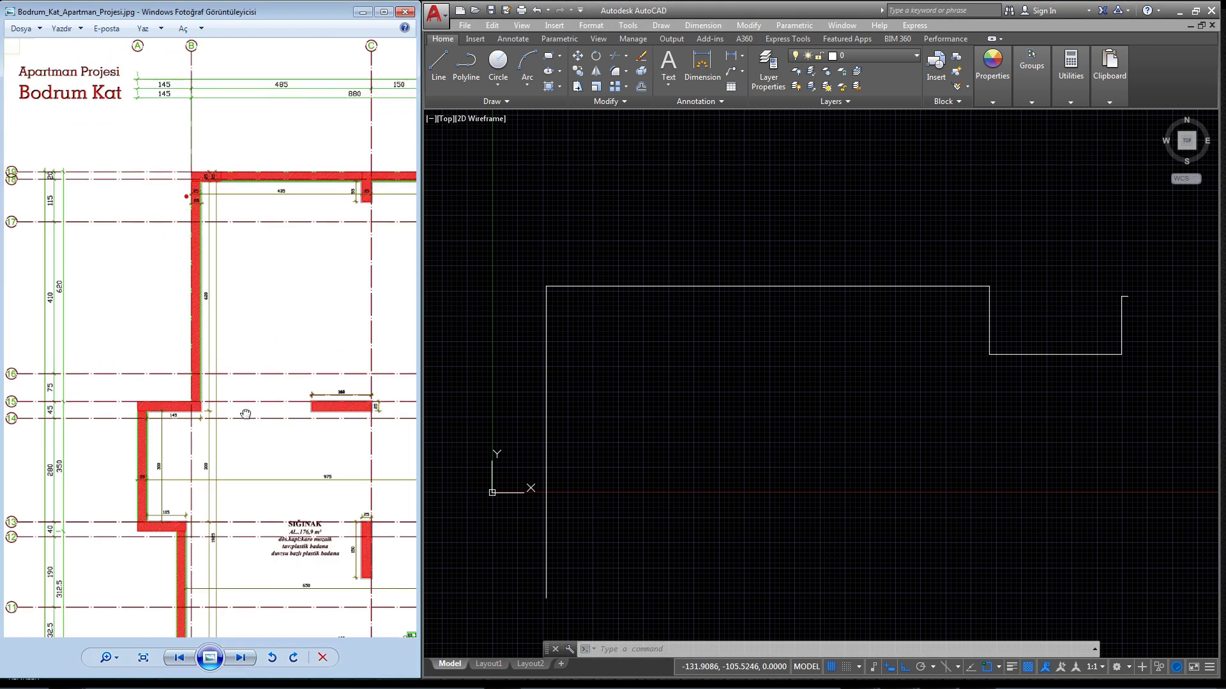
pyautogui.scroll(1, 139, 114)
pyautogui.scroll(1, 136, 86)
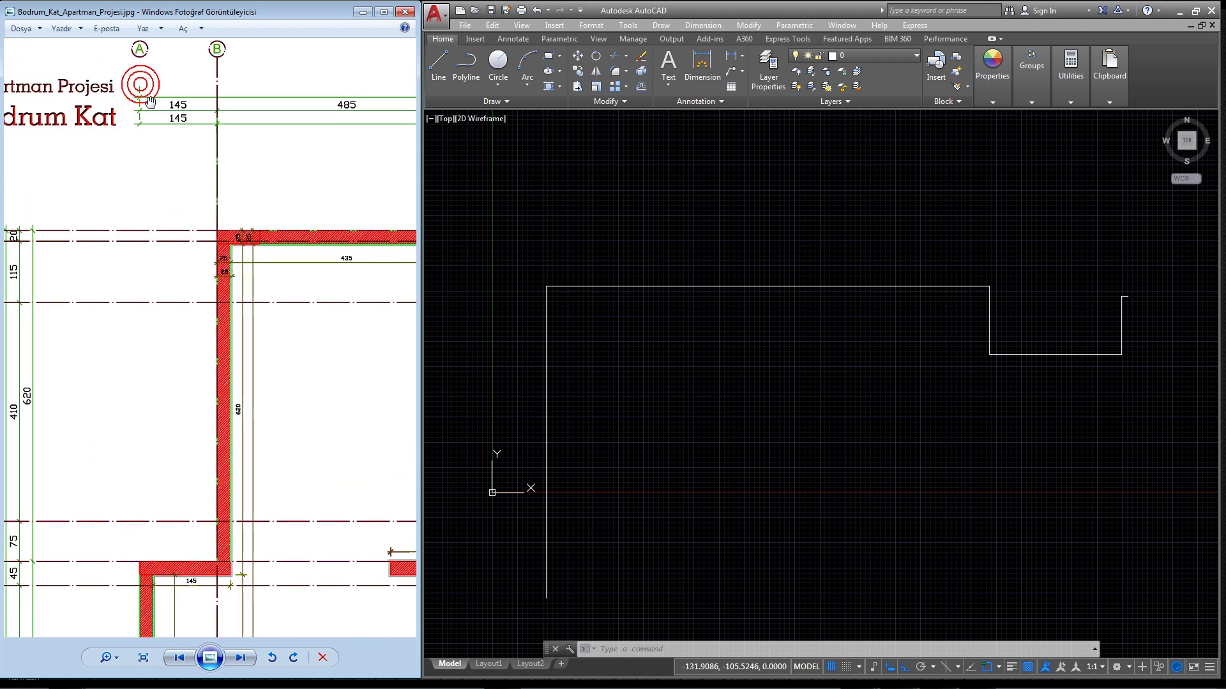
pyautogui.scroll(1, 137, 68)
pyautogui.scroll(1, 143, 215)
pyautogui.click(139, 69)
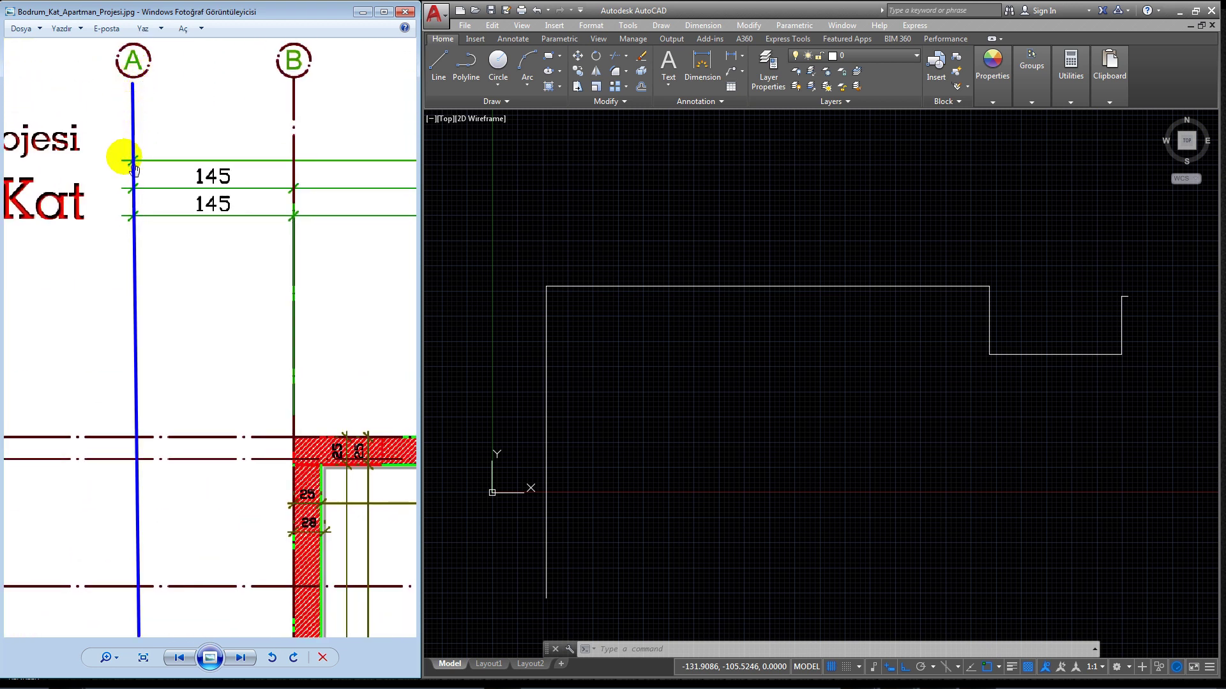
pyautogui.moveTo(128, 429); pyautogui.dragTo(157, 274)
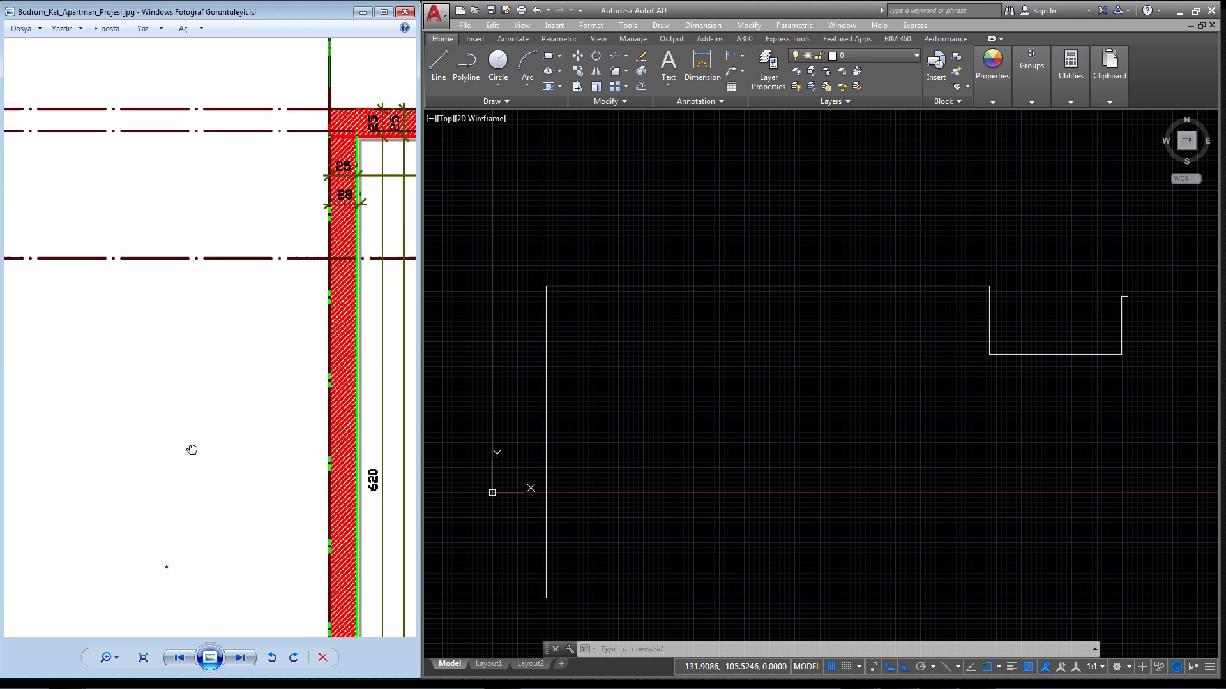
pyautogui.moveTo(192, 447); pyautogui.dragTo(228, 241)
pyautogui.click(205, 383)
pyautogui.scroll(1, 197, 396)
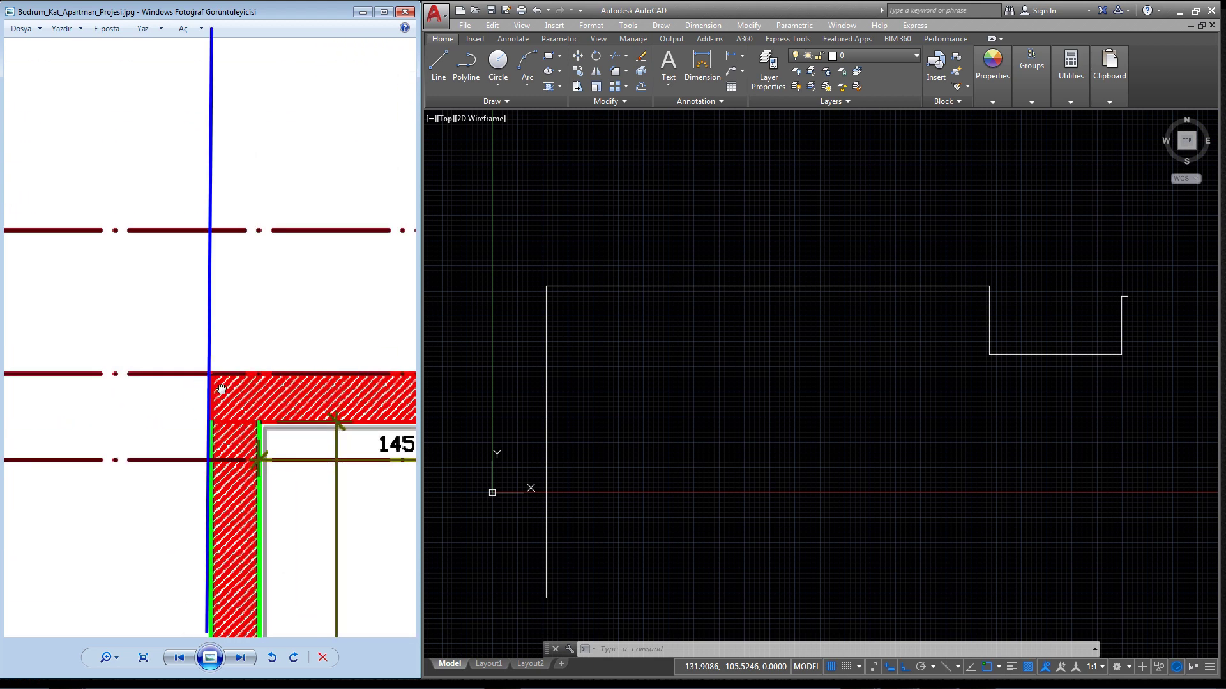
pyautogui.moveTo(219, 383); pyautogui.dragTo(254, 557)
pyautogui.moveTo(271, 319); pyautogui.dragTo(270, 480)
pyautogui.moveTo(263, 239); pyautogui.dragTo(262, 361)
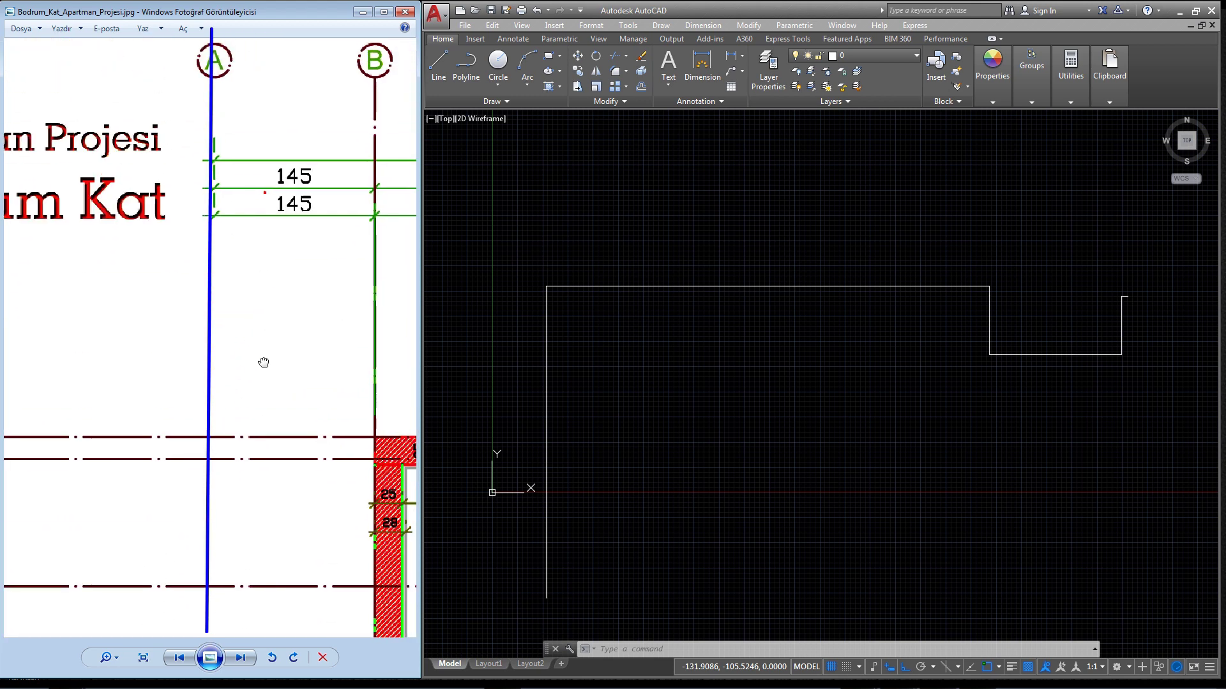
pyautogui.scroll(1, 302, 192)
pyautogui.scroll(1, 314, 227)
pyautogui.scroll(-2, 269, 191)
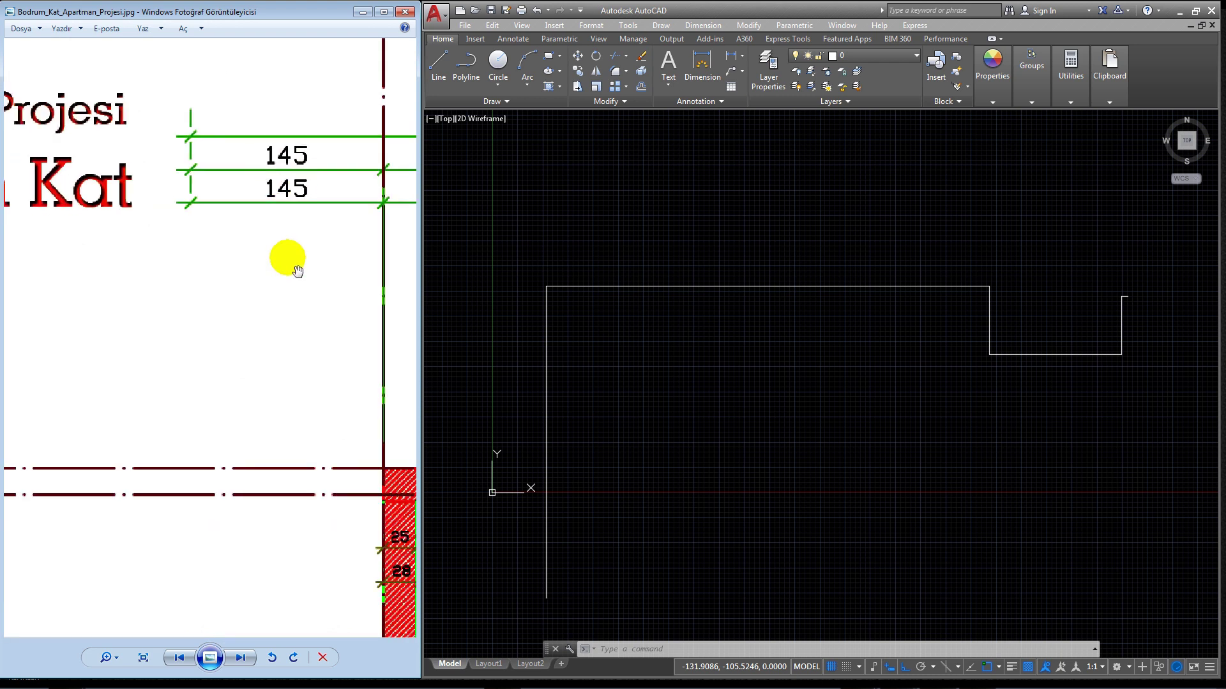
pyautogui.scroll(-1, 288, 274)
pyautogui.scroll(-1, 268, 383)
pyautogui.scroll(2, 129, 362)
pyautogui.scroll(2, 160, 376)
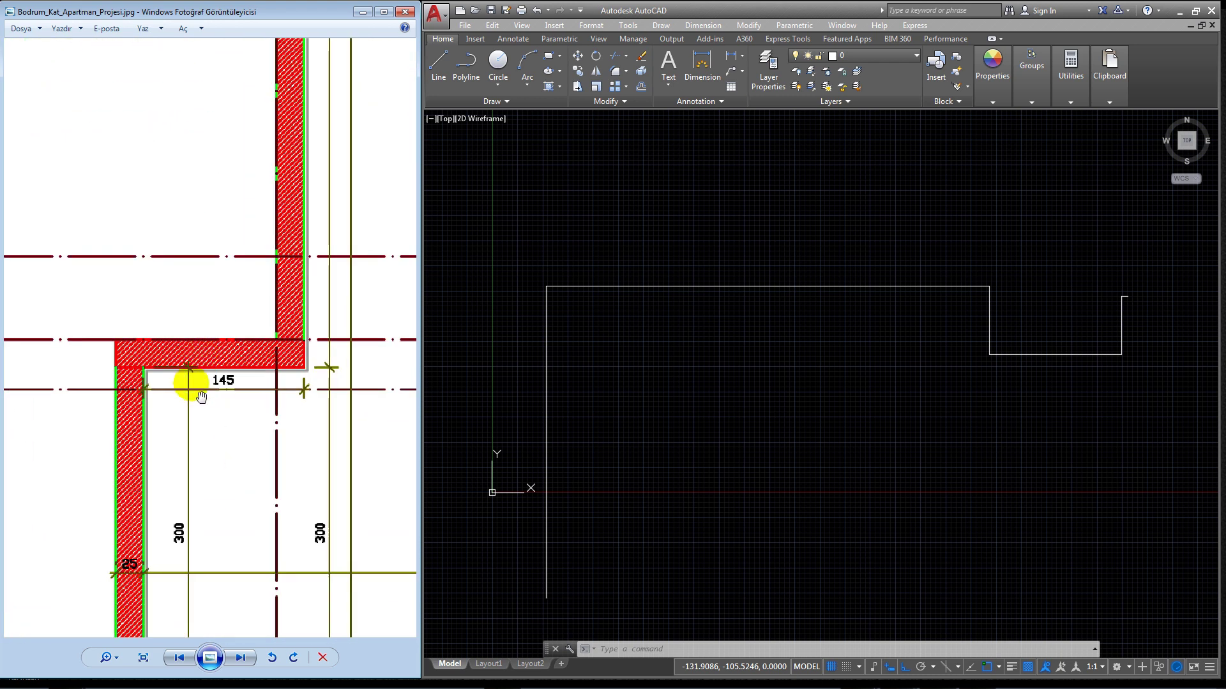
pyautogui.scroll(1, 201, 399)
pyautogui.scroll(1, 268, 415)
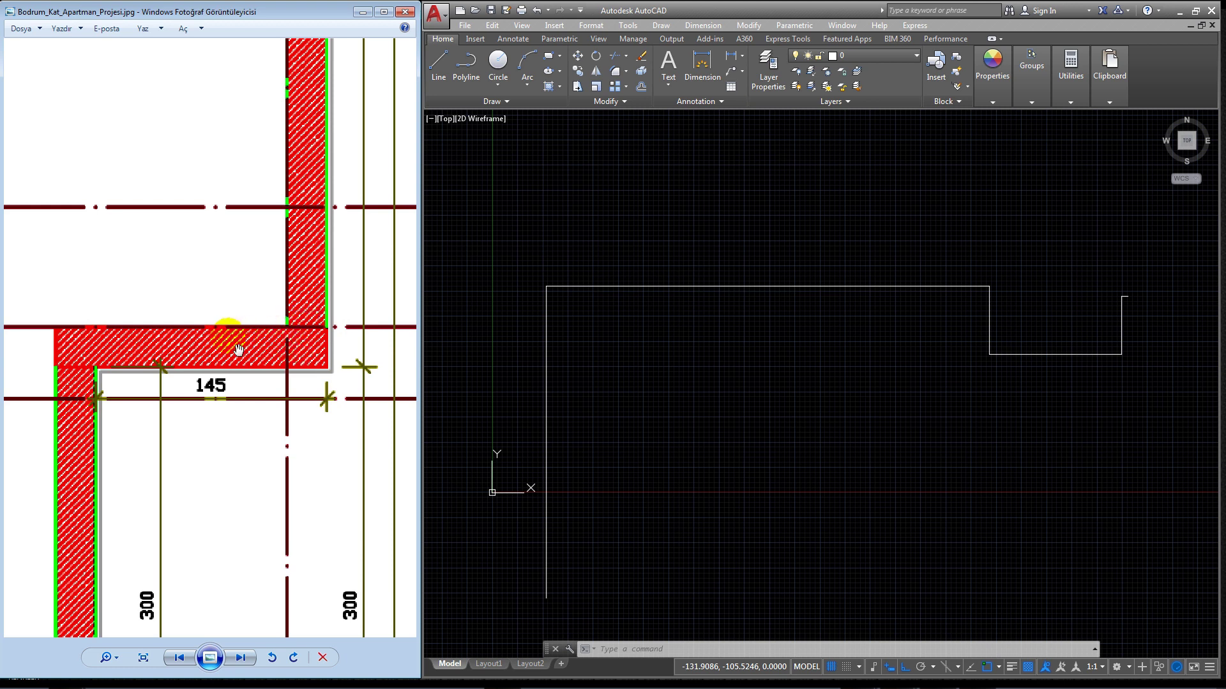
pyautogui.scroll(-2, 174, 337)
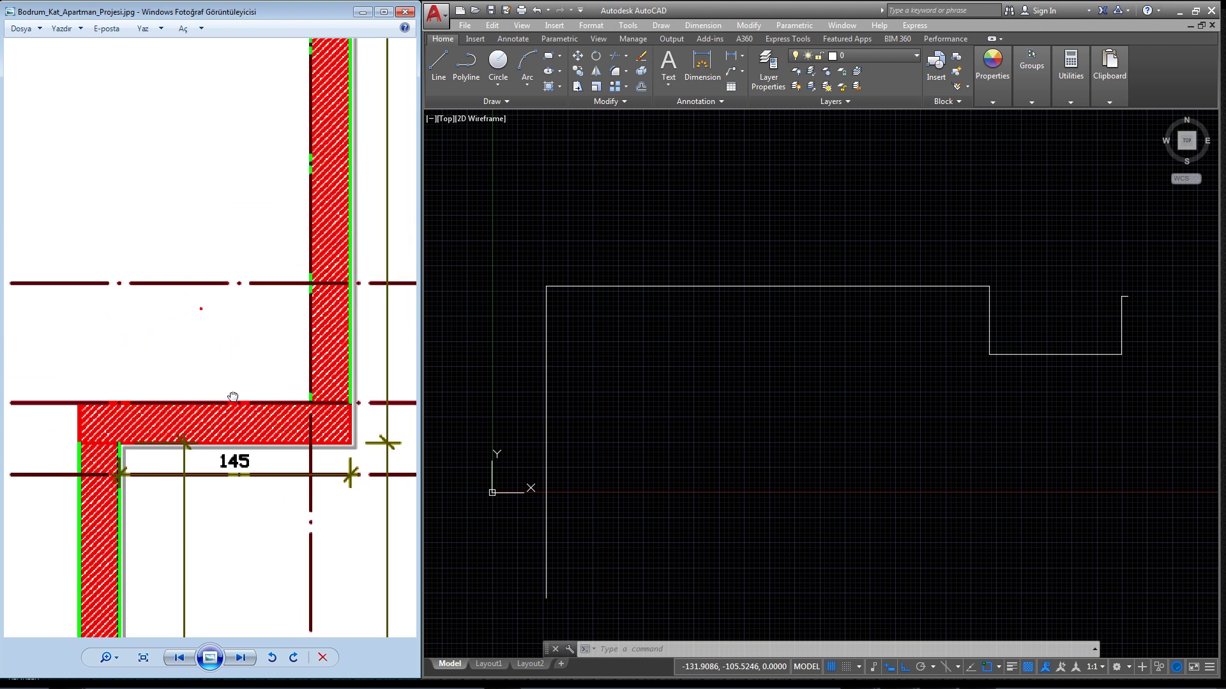
pyautogui.scroll(-2, 192, 364)
pyautogui.scroll(2, 197, 375)
pyautogui.moveTo(192, 319); pyautogui.dragTo(169, 382)
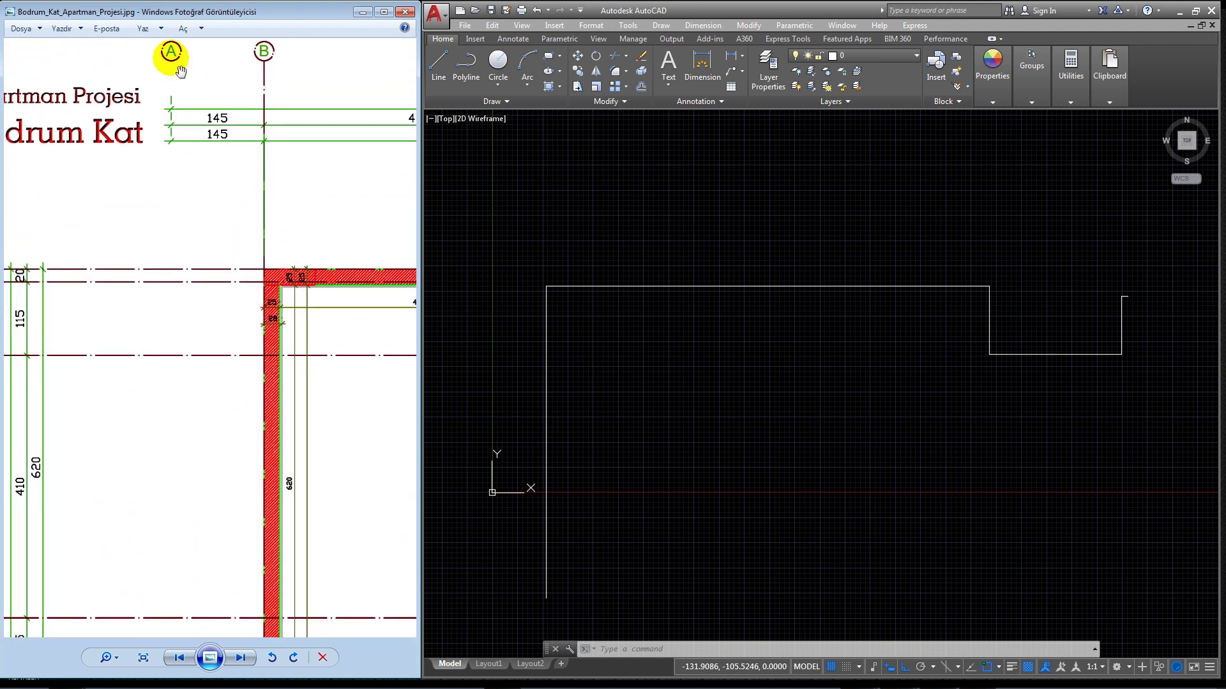
pyautogui.scroll(-2, 186, 359)
pyautogui.scroll(-1, 172, 408)
pyautogui.scroll(1, 170, 430)
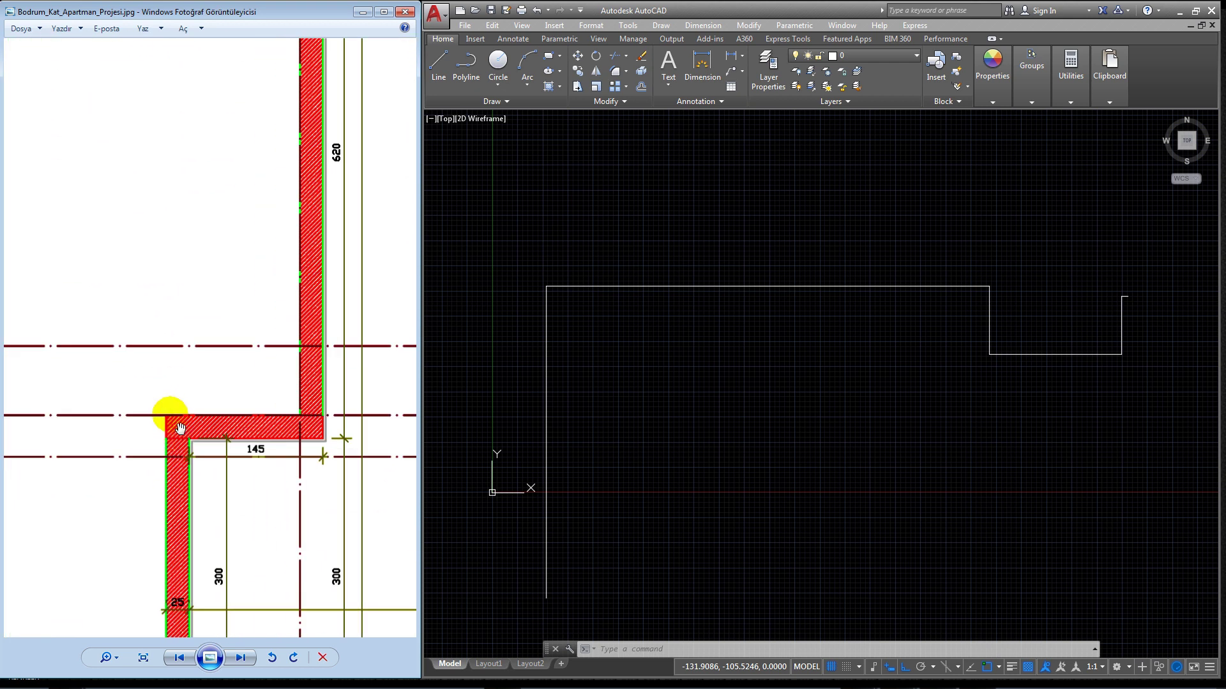
pyautogui.moveTo(267, 407)
pyautogui.mouseDown()
pyautogui.moveTo(249, 520)
pyautogui.moveTo(232, 292)
pyautogui.mouseUp()
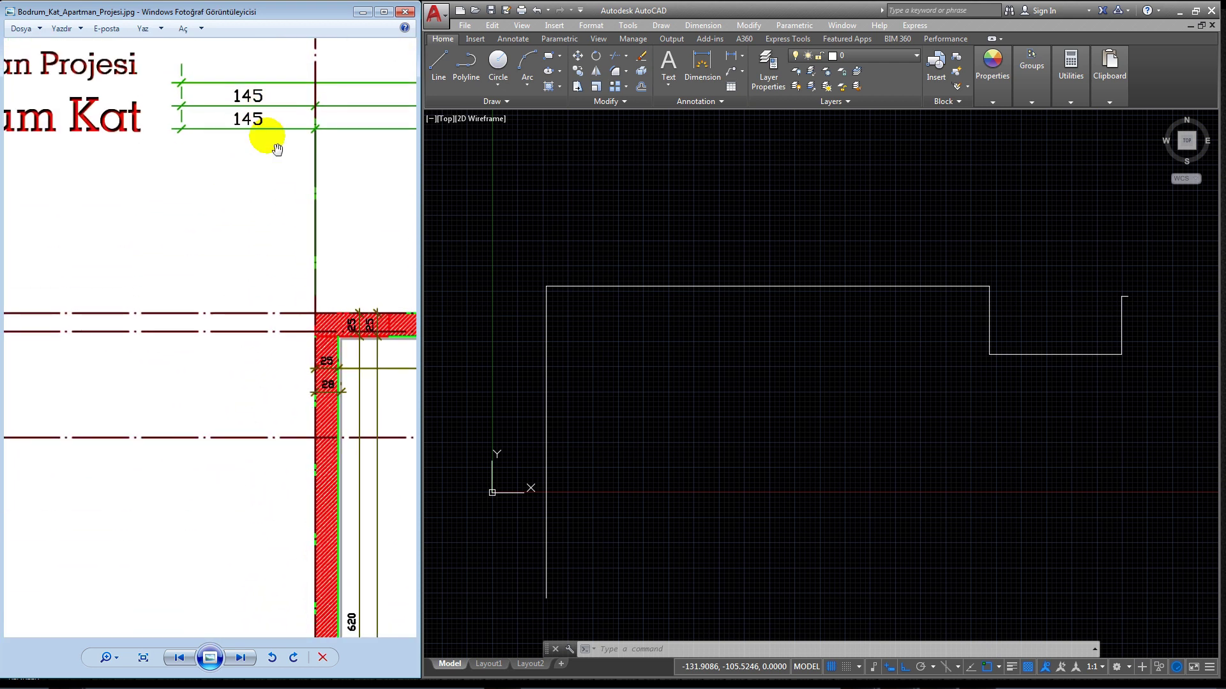
pyautogui.moveTo(259, 408); pyautogui.dragTo(231, 198)
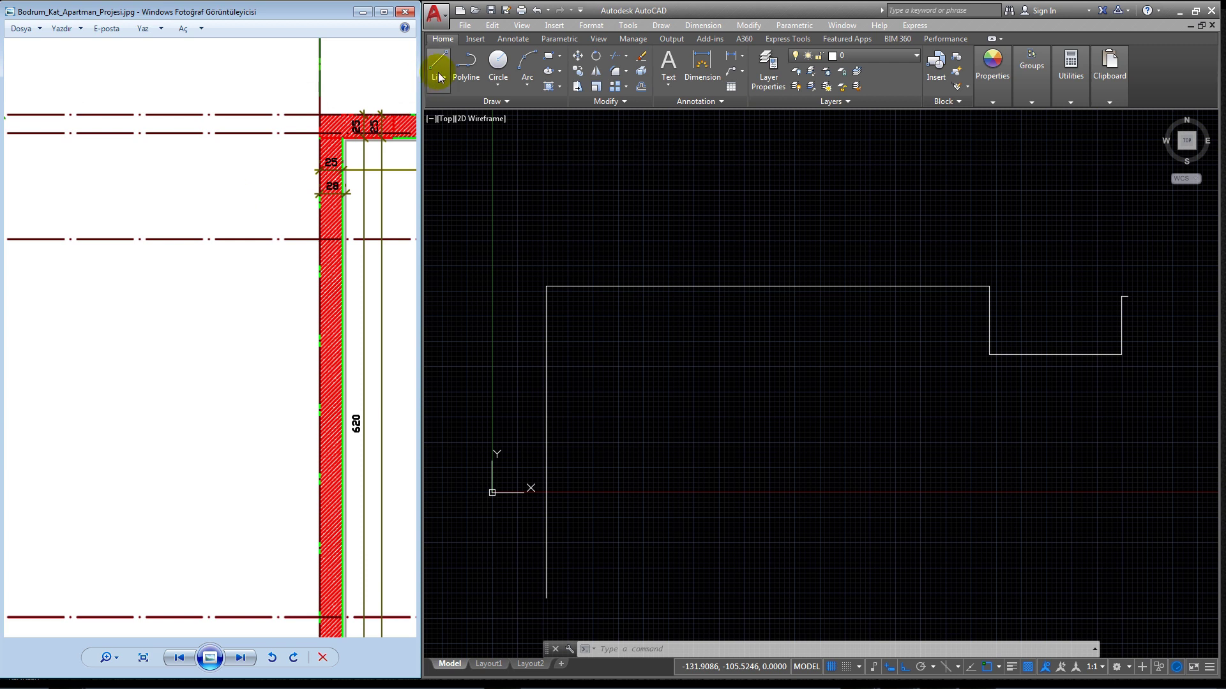
# Step: From the 620 wall's lower end, draw a 145-unit segment leftward
pyautogui.moveTo(605, 547); pyautogui.dragTo(586, 466, button='middle')
pyautogui.scroll(2, 590, 459)
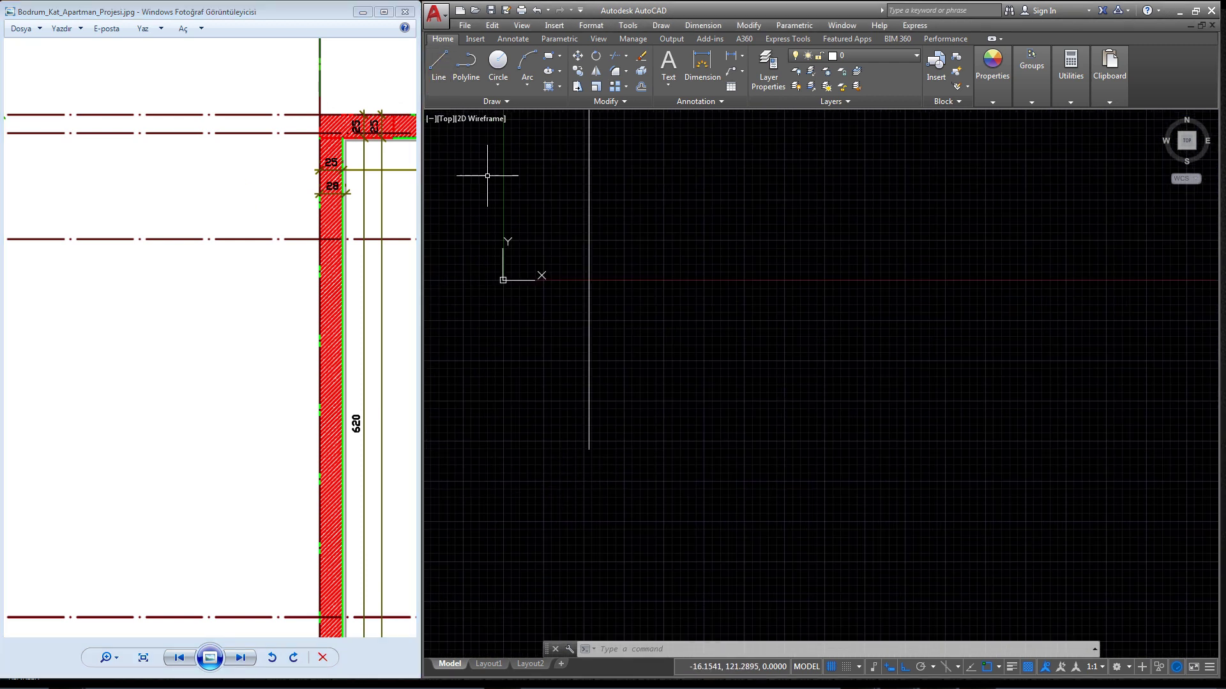
pyautogui.click(438, 64)
pyautogui.moveTo(304, 473)
pyautogui.mouseDown()
pyautogui.moveTo(288, 307)
pyautogui.moveTo(255, 217)
pyautogui.mouseUp()
pyautogui.moveTo(242, 468); pyautogui.dragTo(236, 390)
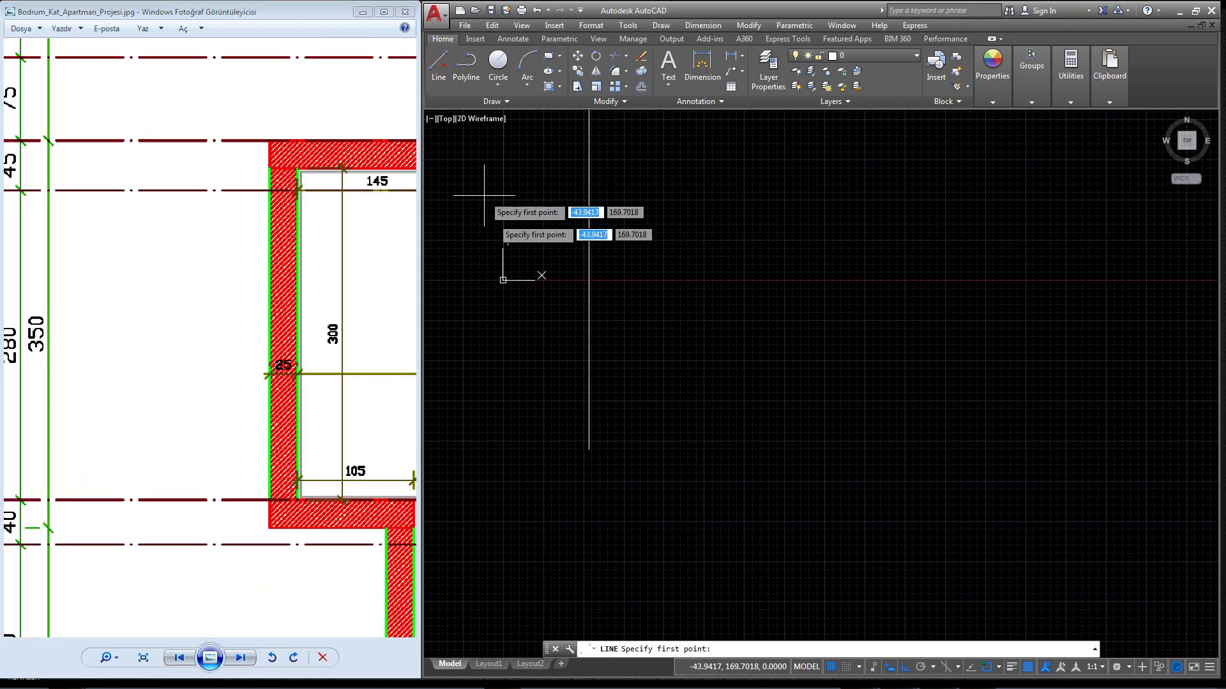
pyautogui.click(588, 449)
pyautogui.write('1')
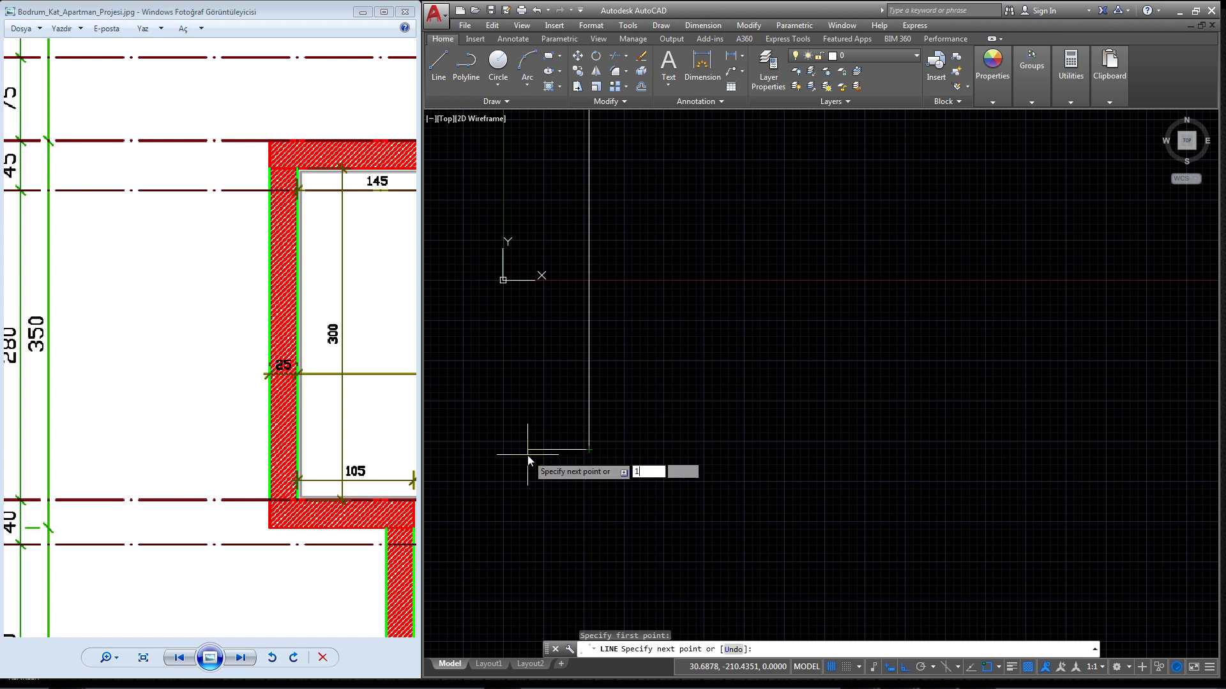
pyautogui.write('45')
pyautogui.press('Return')
# Step: Continue the outline with a 350-unit segment straight down
pyautogui.scroll(-2, 170, 487)
pyautogui.scroll(2, 51, 495)
pyautogui.moveTo(52, 495); pyautogui.dragTo(132, 343)
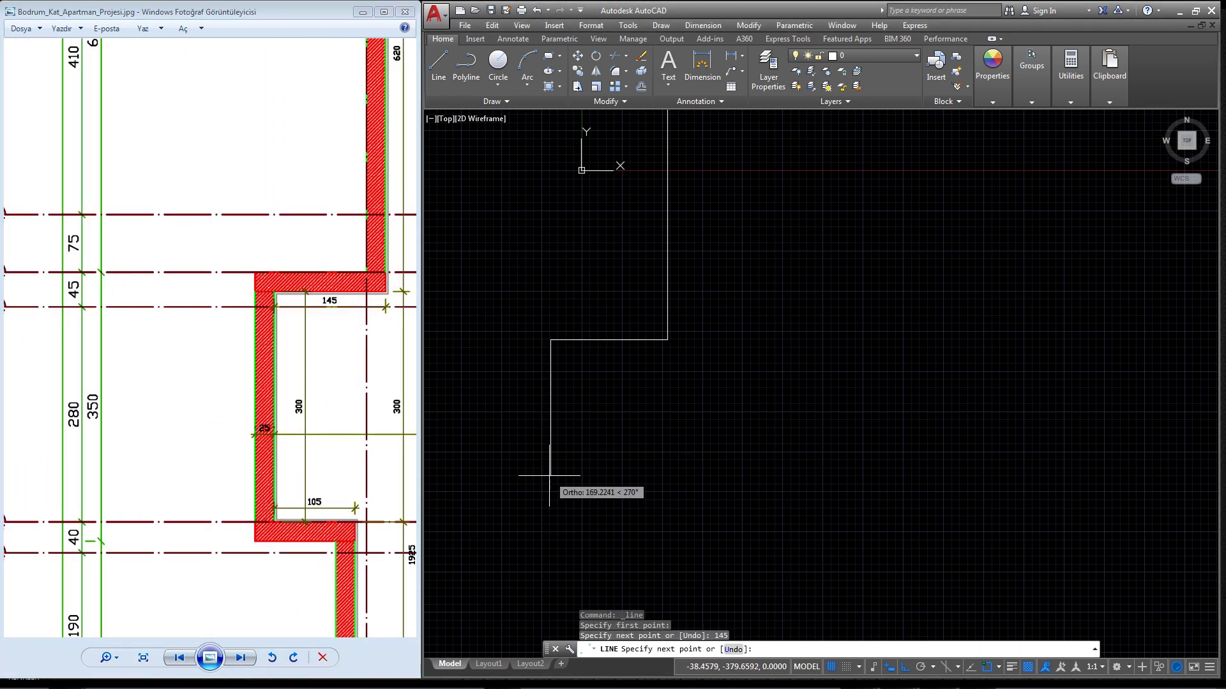
pyautogui.write('0')
pyautogui.press('Return')
pyautogui.click(232, 450)
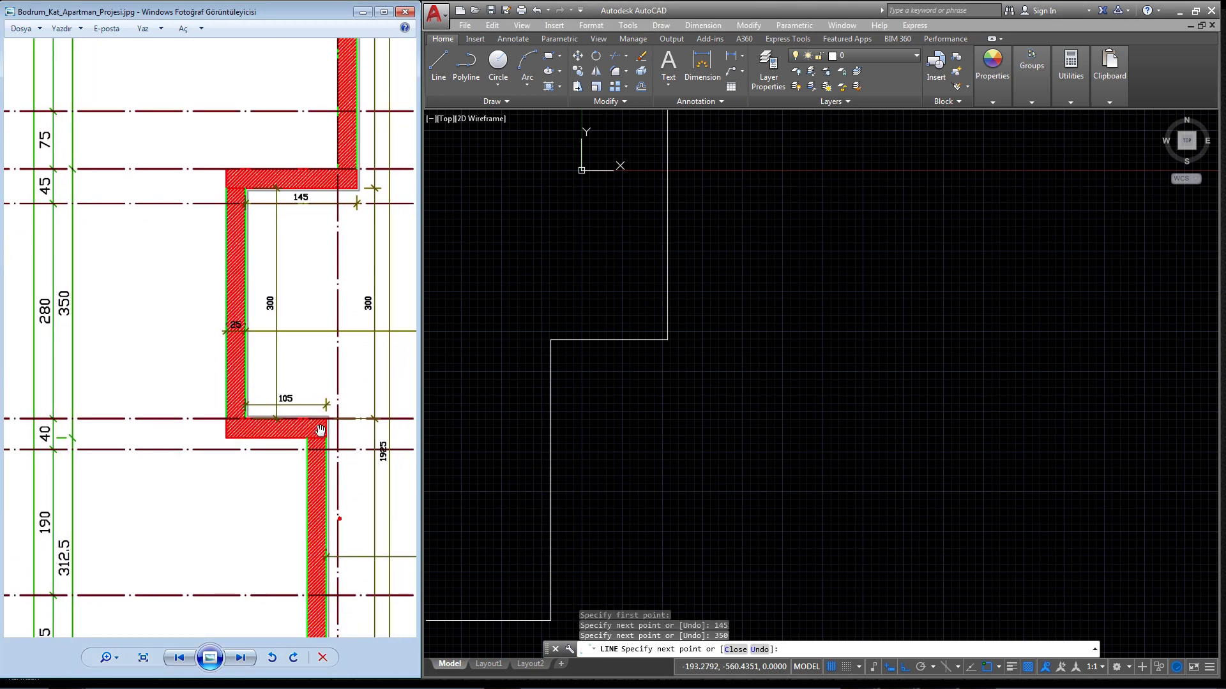
pyautogui.scroll(-3, 232, 450)
# Step: Zoom the reference plan in on the lower wall corner and its 105 dimension
pyautogui.scroll(2, 232, 450)
pyautogui.moveTo(169, 447)
pyautogui.mouseDown()
pyautogui.moveTo(307, 452)
pyautogui.moveTo(268, 405)
pyautogui.mouseUp()
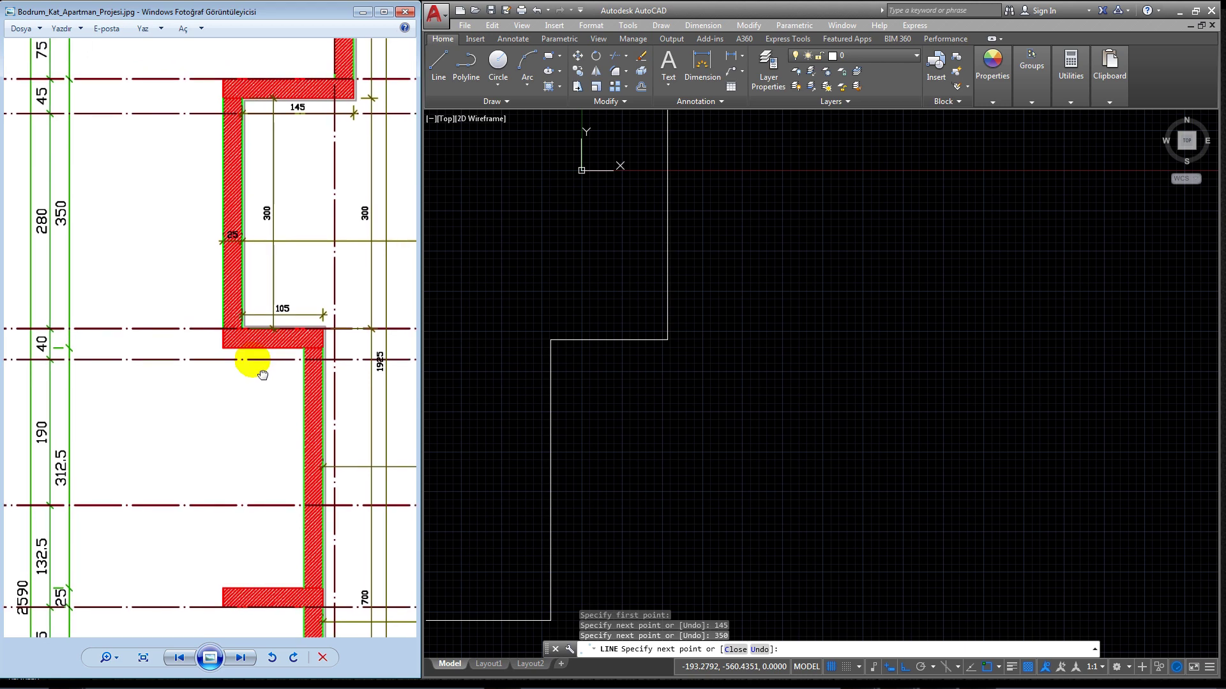
pyautogui.scroll(1, 268, 405)
pyautogui.scroll(1, 262, 357)
pyautogui.scroll(1, 290, 379)
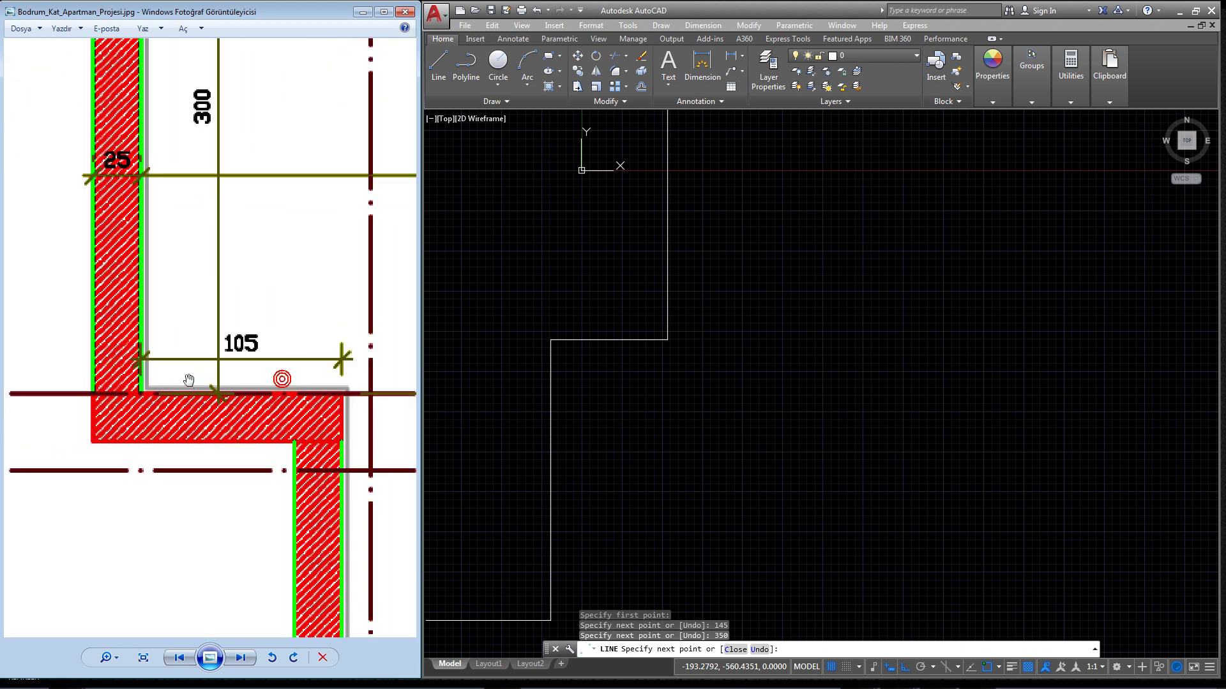
pyautogui.scroll(1, 300, 408)
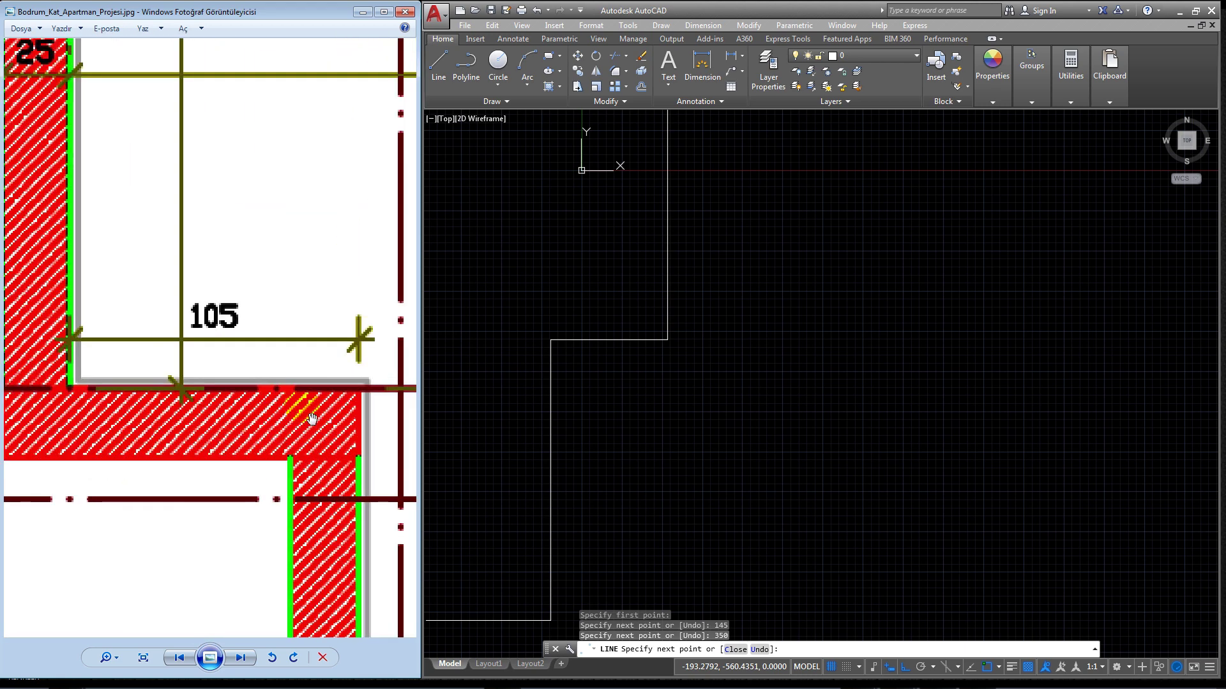
pyautogui.moveTo(300, 409)
pyautogui.mouseDown()
pyautogui.moveTo(321, 421)
pyautogui.moveTo(296, 406)
pyautogui.mouseUp()
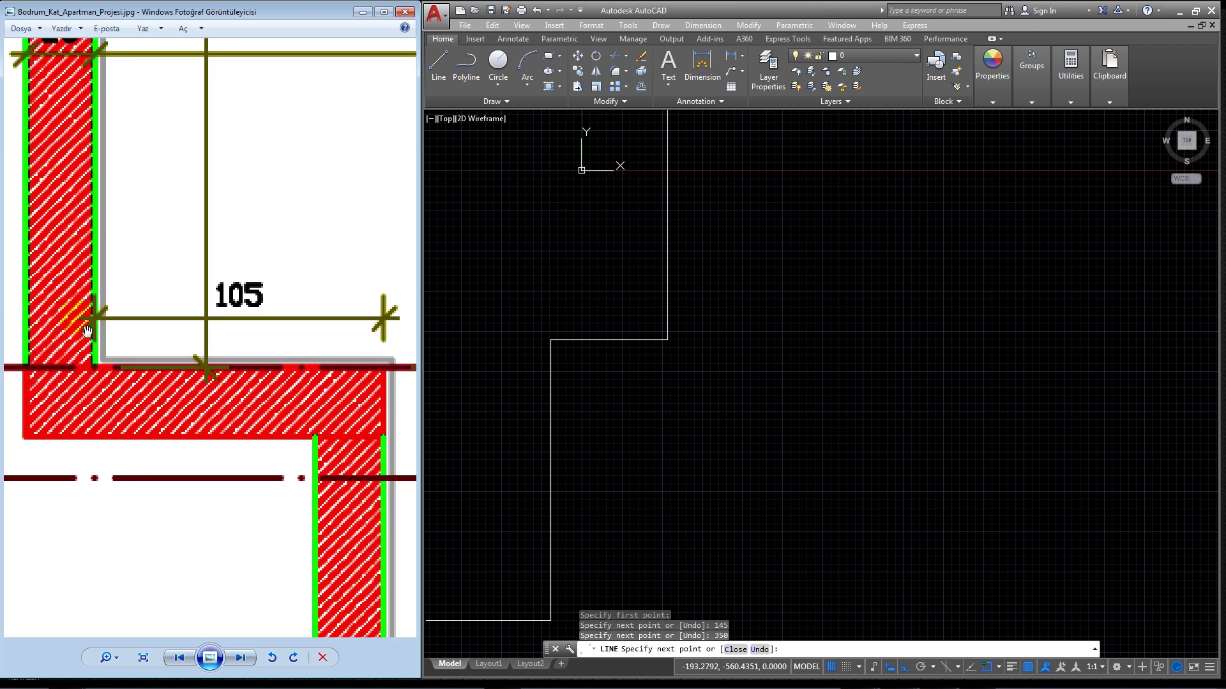
pyautogui.moveTo(68, 330)
pyautogui.mouseDown()
pyautogui.moveTo(90, 399)
pyautogui.moveTo(136, 307)
pyautogui.mouseUp()
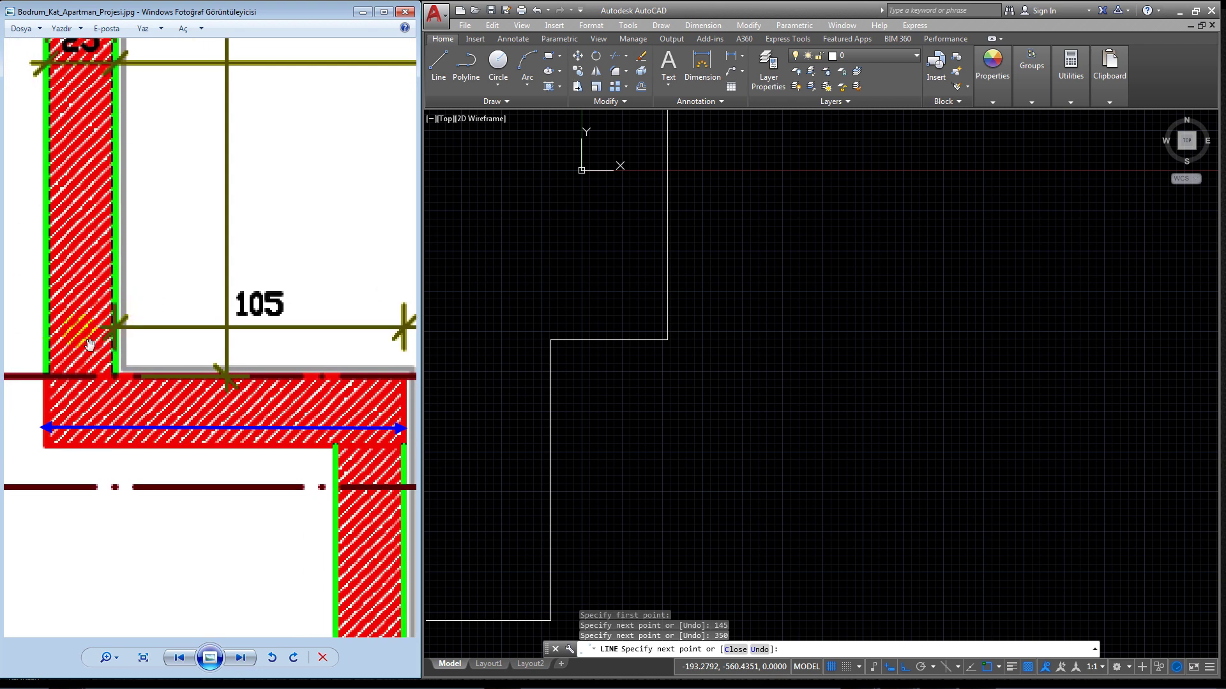
pyautogui.moveTo(115, 443); pyautogui.dragTo(105, 433)
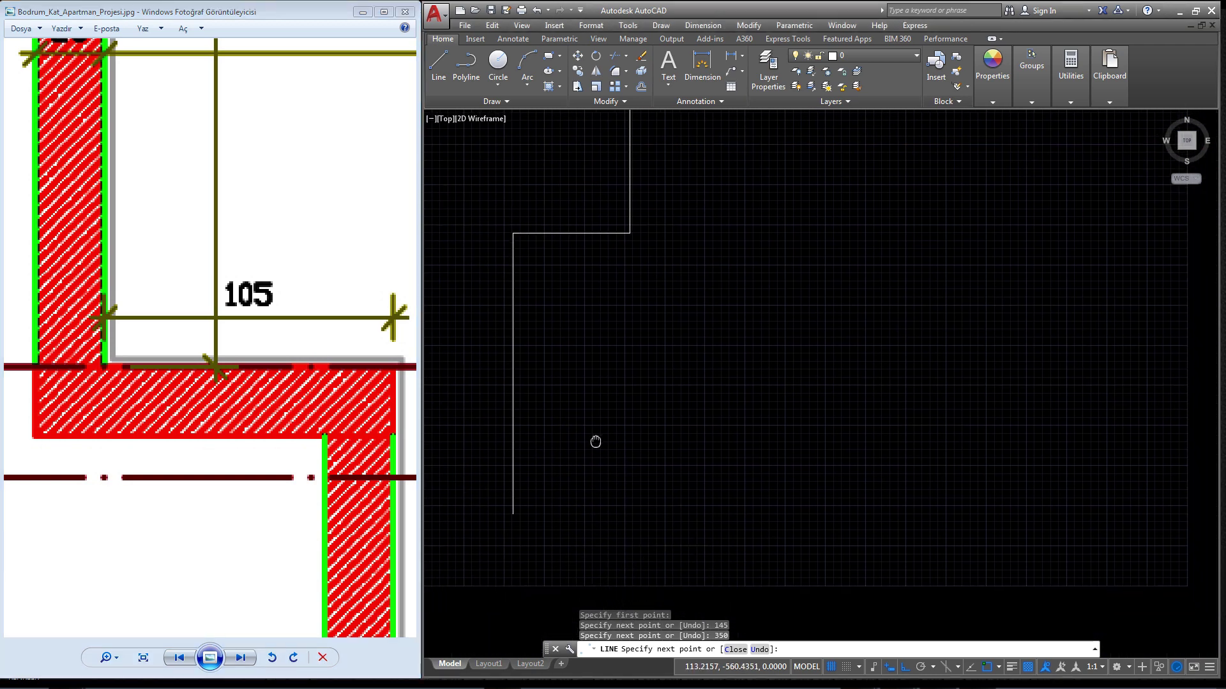
# Step: Draw the 105-unit segment rightward, end LINE, and view the full wall layout
pyautogui.moveTo(617, 510); pyautogui.dragTo(579, 402, button='middle')
pyautogui.press('Return')
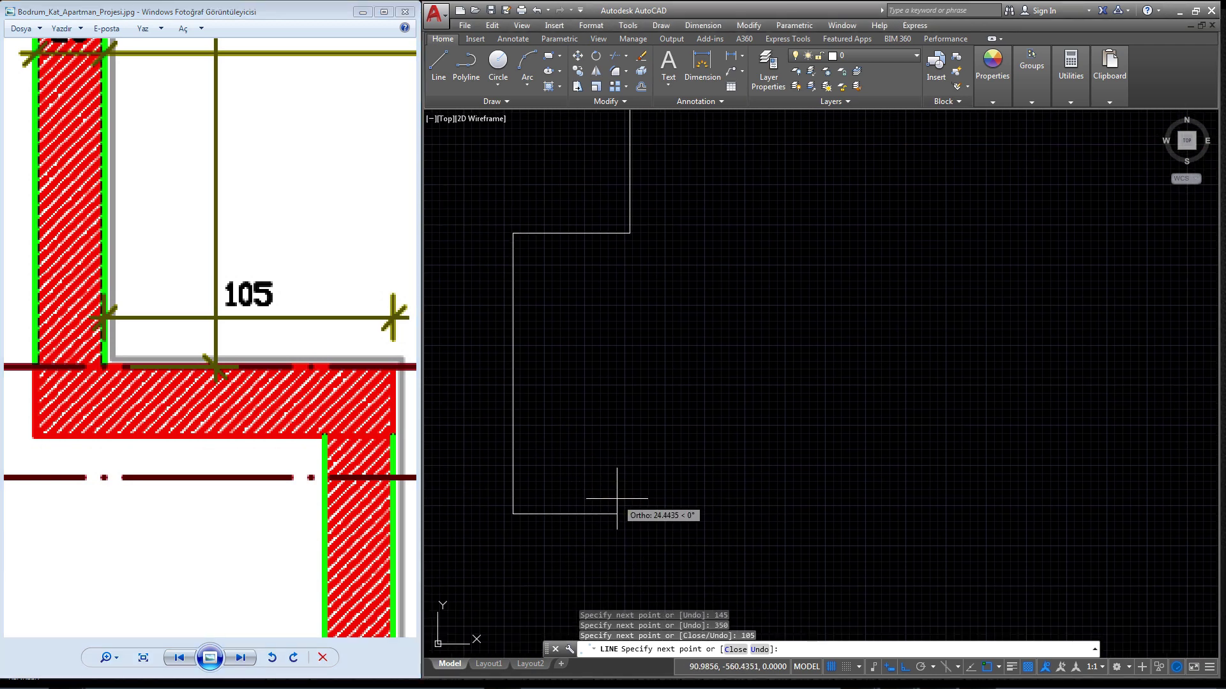
pyautogui.press('Return')
pyautogui.scroll(-3, 241, 454)
pyautogui.moveTo(240, 455)
pyautogui.mouseDown()
pyautogui.moveTo(249, 364)
pyautogui.moveTo(330, 310)
pyautogui.moveTo(345, 241)
pyautogui.moveTo(360, 479)
pyautogui.mouseUp()
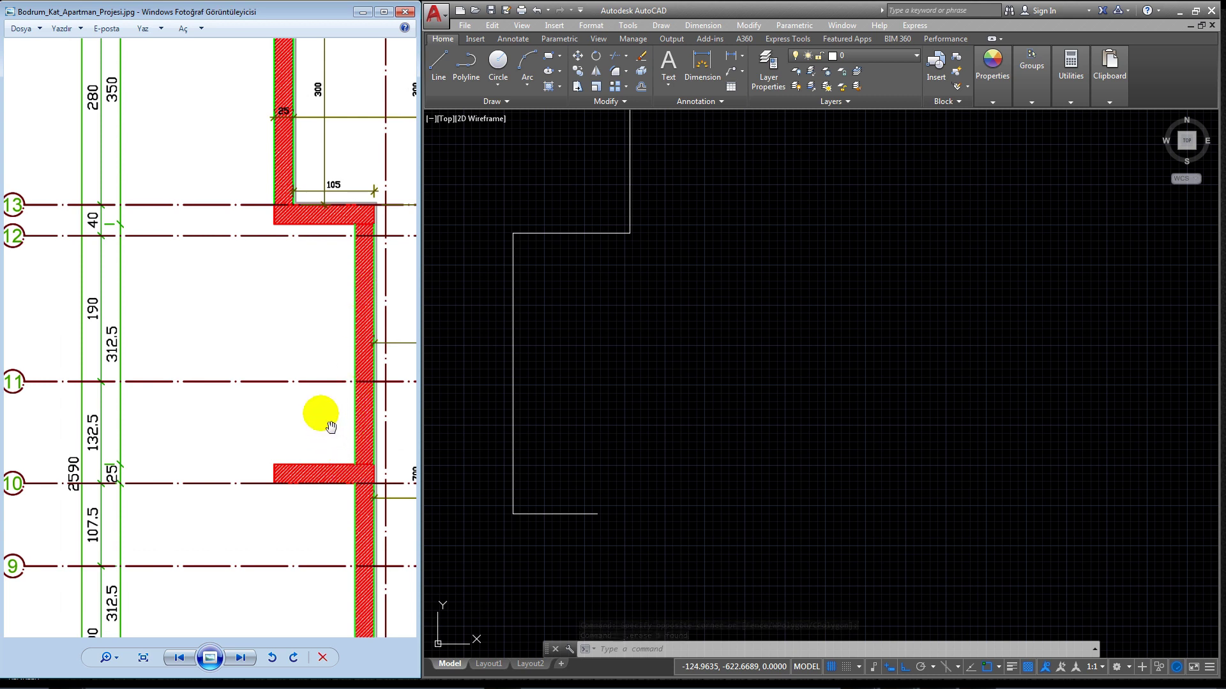
# Step: Inspect the 40 wall step on the reference plan
pyautogui.scroll(2, 145, 241)
pyautogui.moveTo(145, 241); pyautogui.dragTo(127, 249)
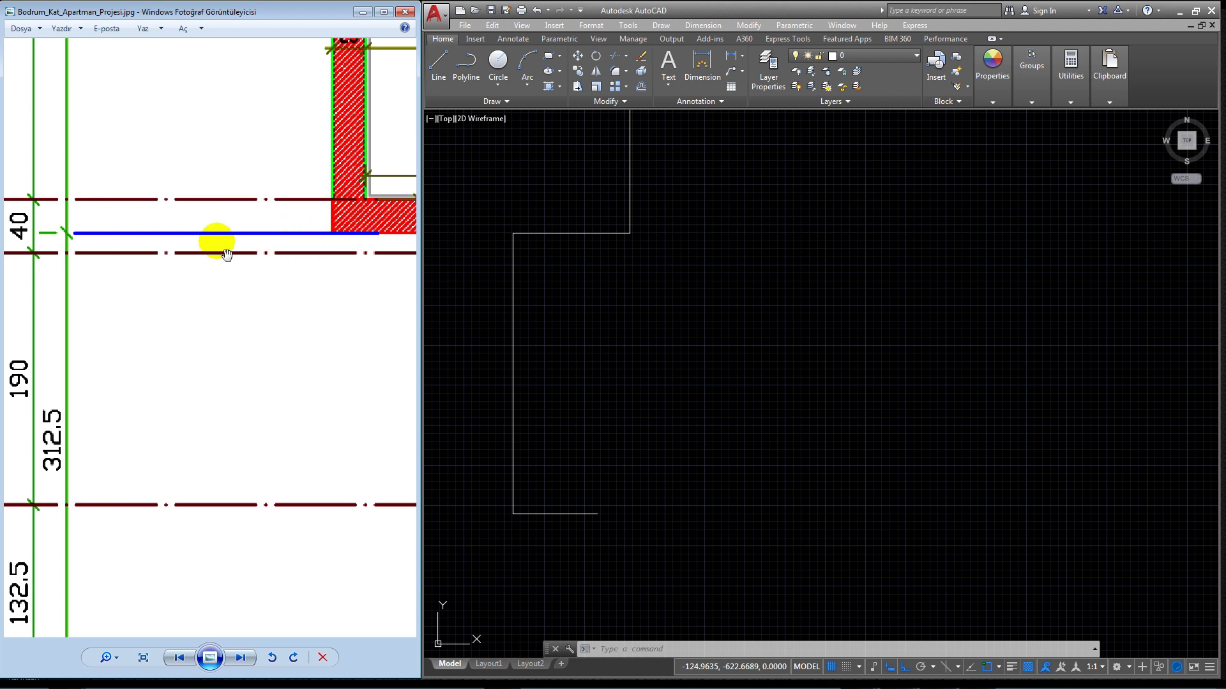
pyautogui.moveTo(227, 254); pyautogui.dragTo(97, 247)
pyautogui.scroll(-1, 161, 397)
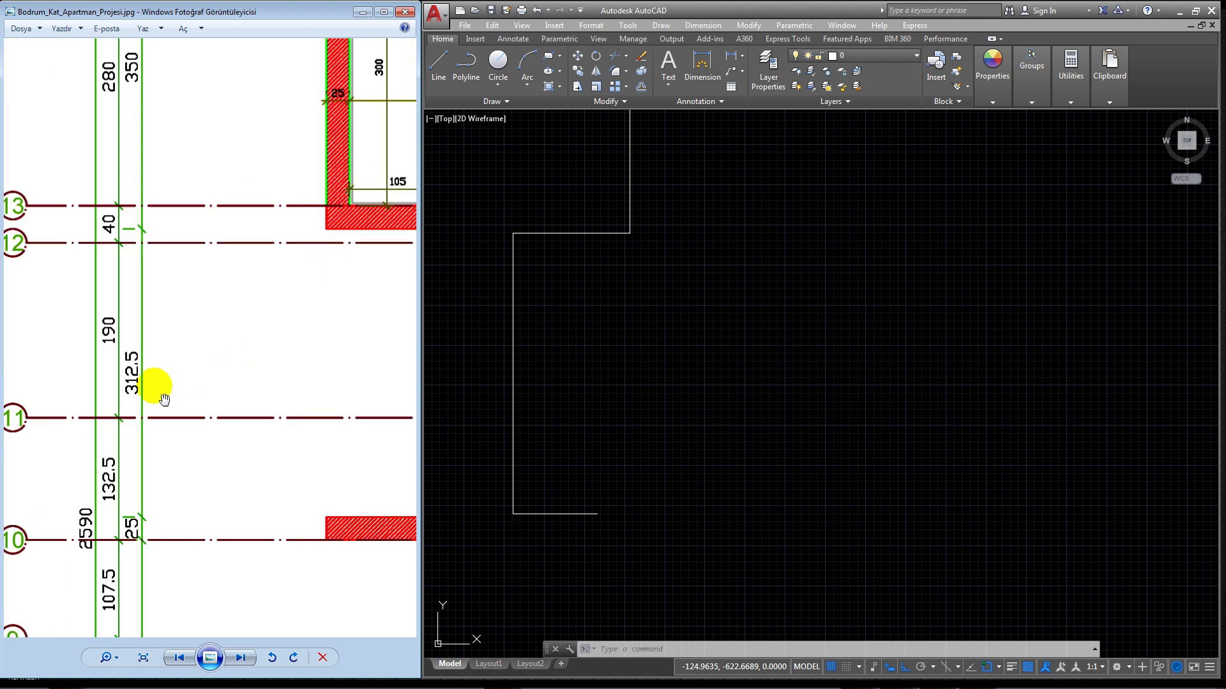
pyautogui.scroll(-1, 153, 385)
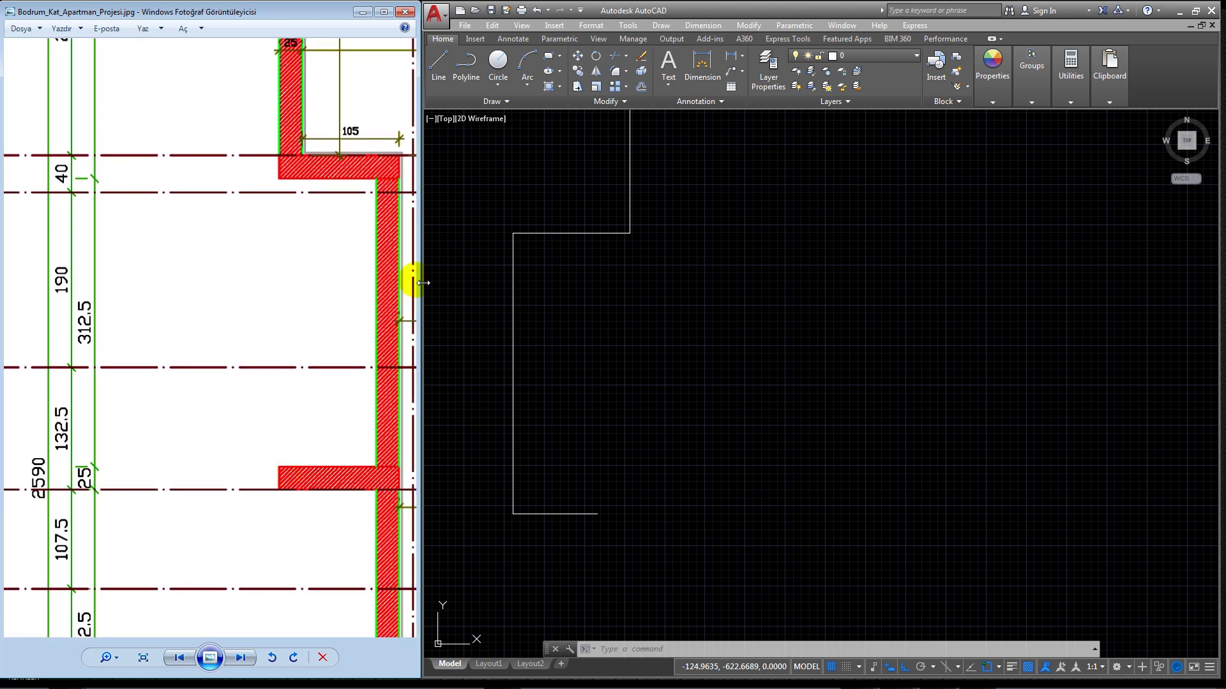
pyautogui.click(434, 79)
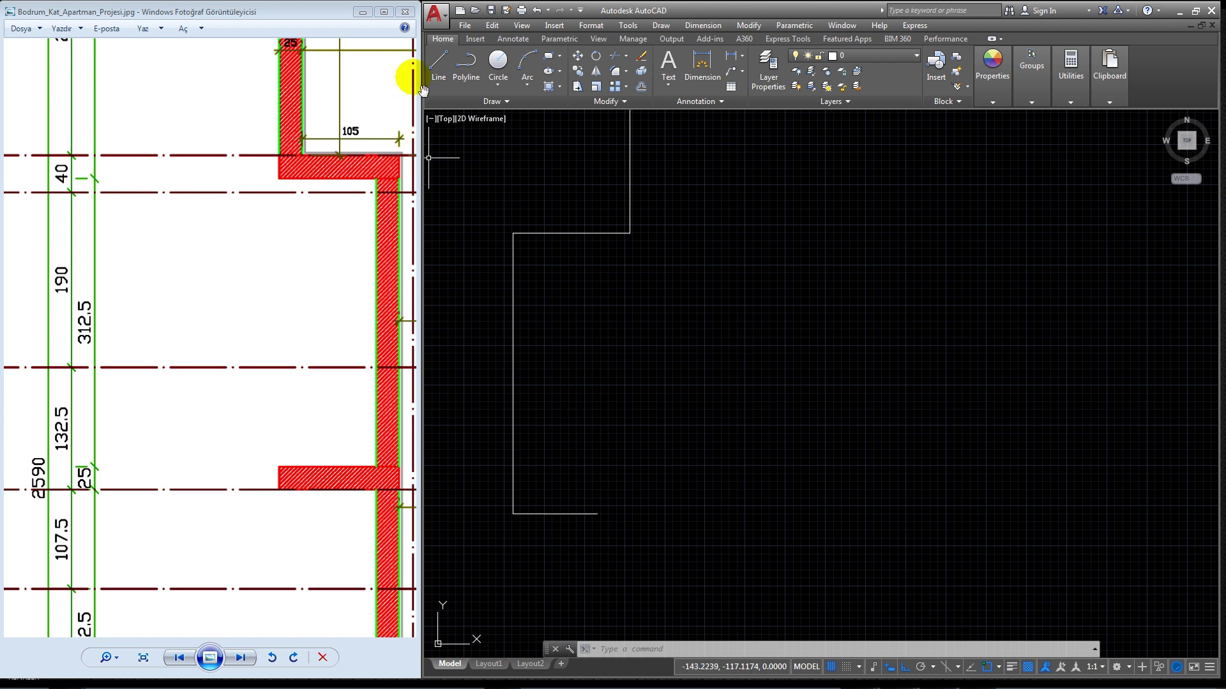
# Step: Start a line at the outline's last endpoint and enter 312.5 as its length
pyautogui.click(438, 66)
pyautogui.click(600, 515)
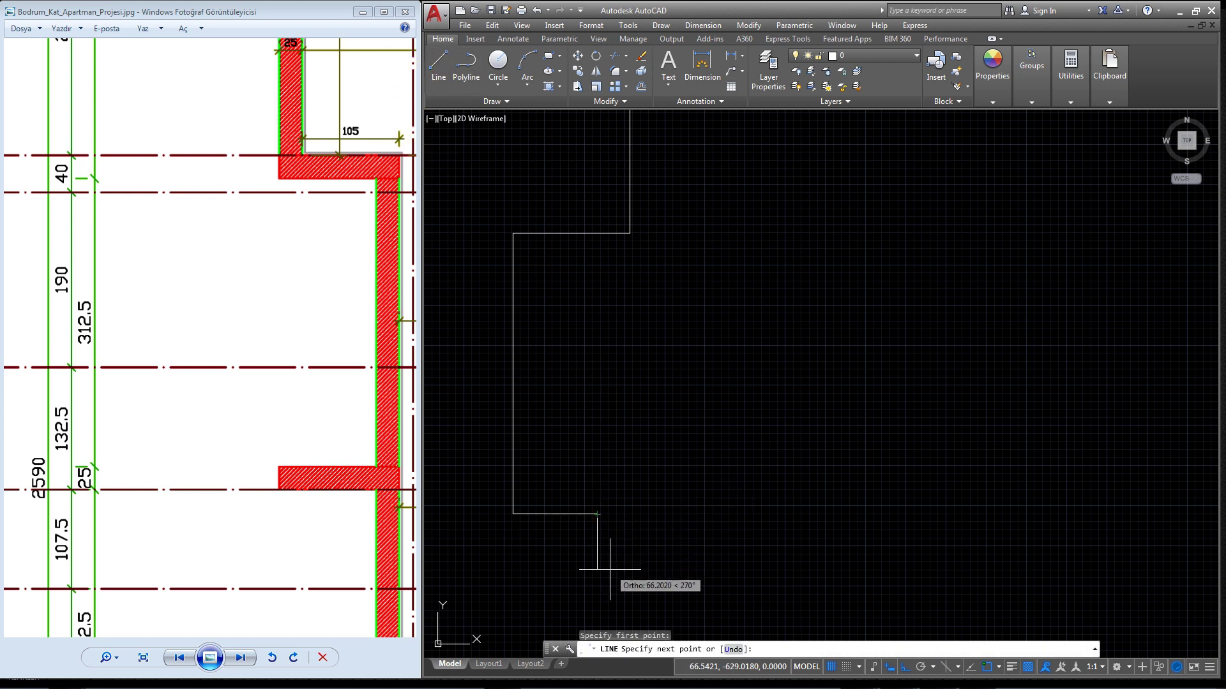
pyautogui.scroll(-3, 601, 447)
pyautogui.scroll(-2, 607, 423)
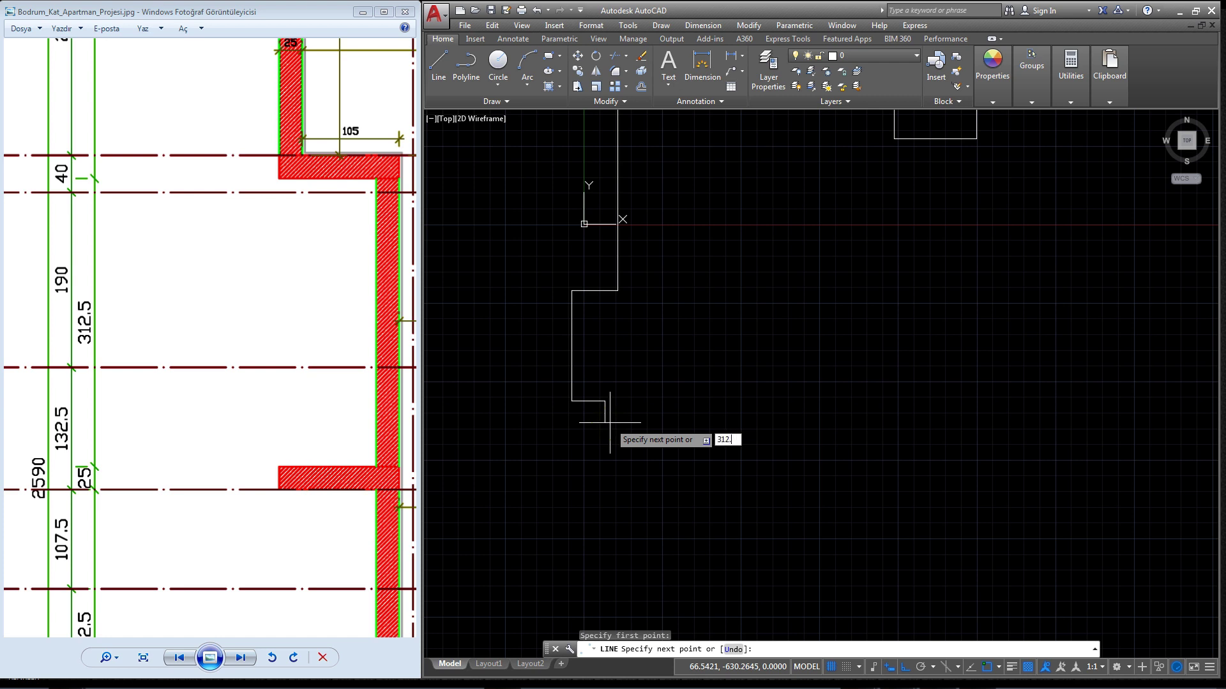
pyautogui.write('.5')
pyautogui.press('Return')
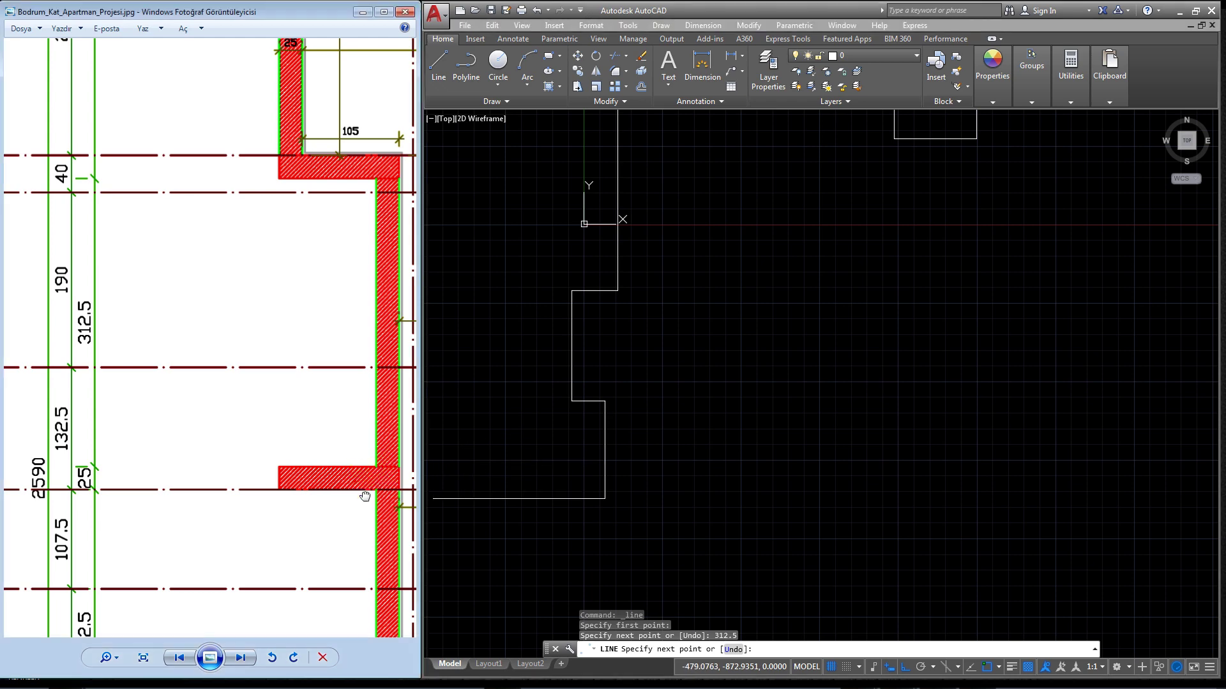
# Step: Check the 105 dimension on the plan and end the run at the wall's next corner
pyautogui.moveTo(358, 494)
pyautogui.mouseDown()
pyautogui.moveTo(327, 440)
pyautogui.moveTo(255, 522)
pyautogui.mouseUp()
pyautogui.scroll(-2, 288, 510)
pyautogui.scroll(2, 288, 509)
pyautogui.scroll(2, 245, 541)
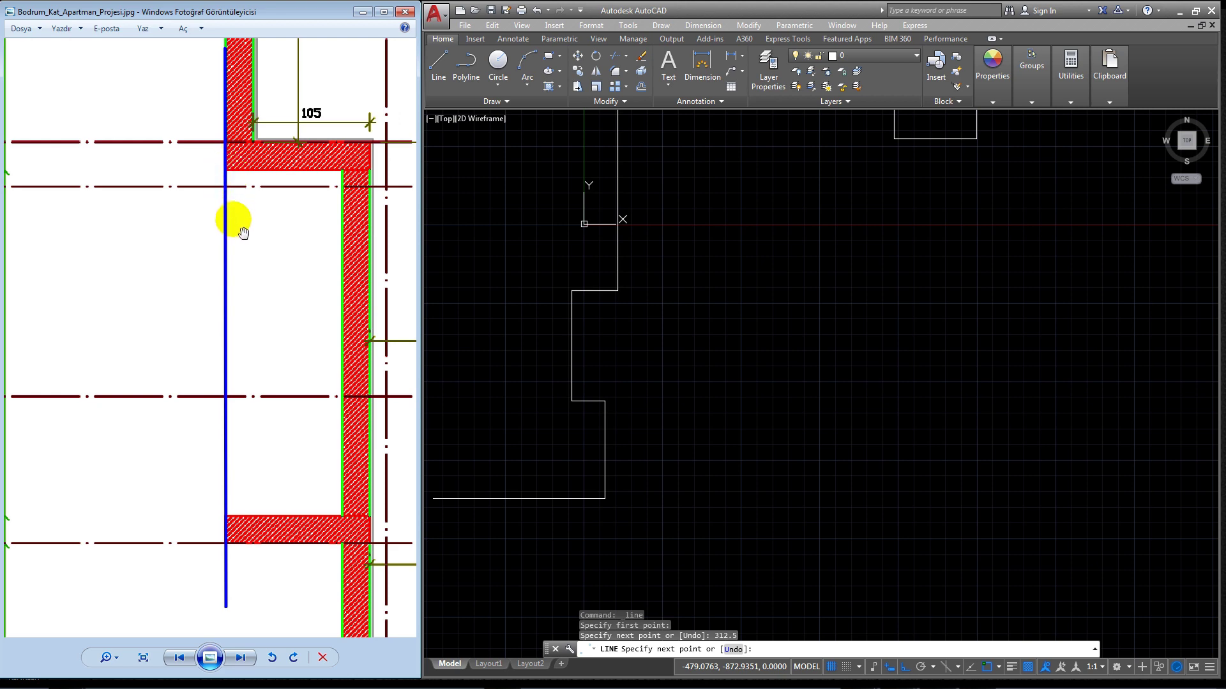
pyautogui.scroll(-1, 229, 251)
pyautogui.scroll(-1, 251, 323)
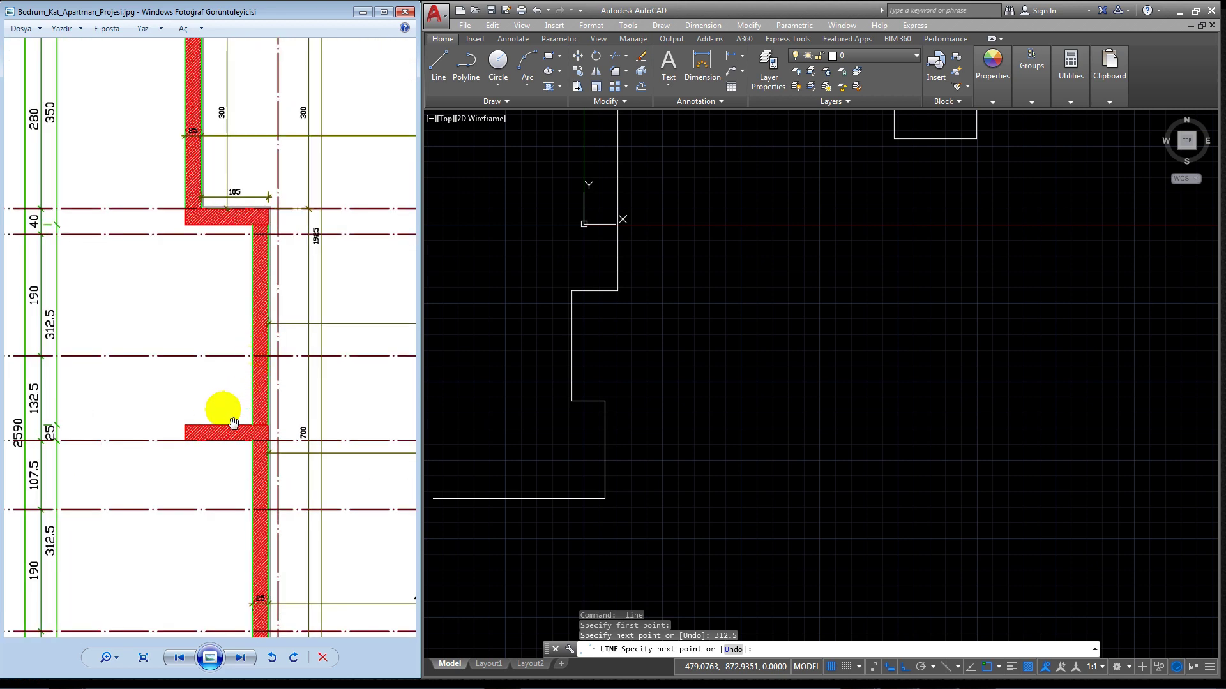
pyautogui.scroll(-1, 201, 439)
pyautogui.scroll(-1, 204, 447)
pyautogui.scroll(1, 205, 507)
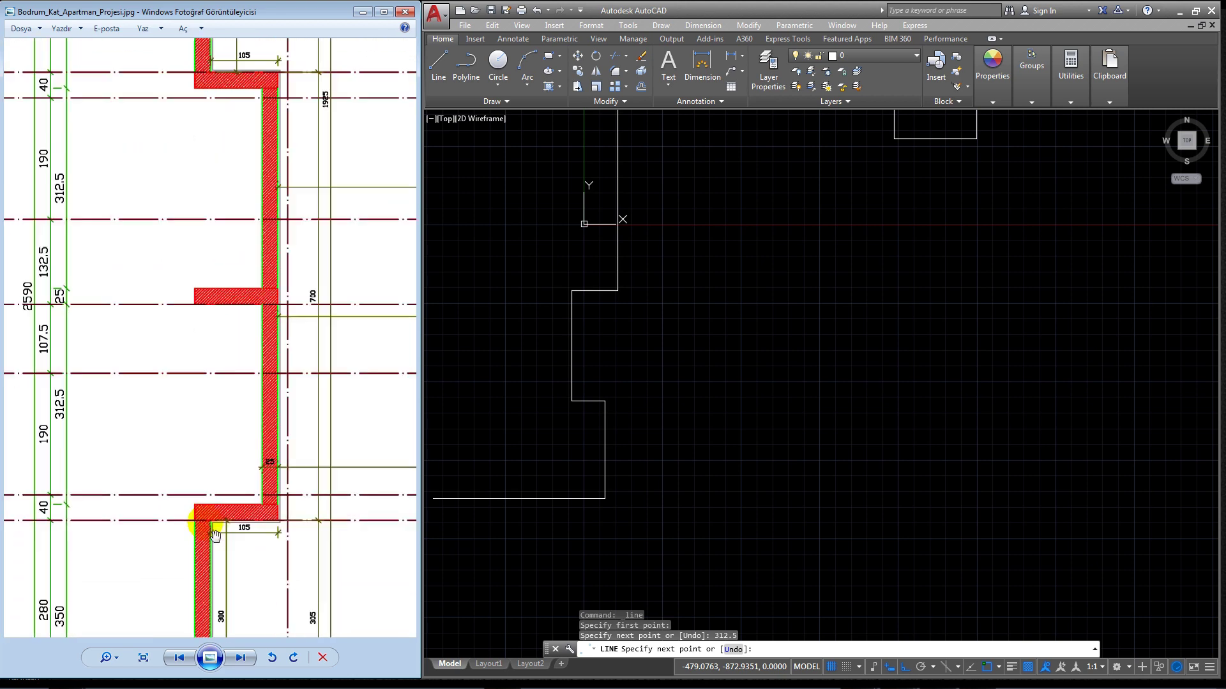
pyautogui.scroll(1, 211, 522)
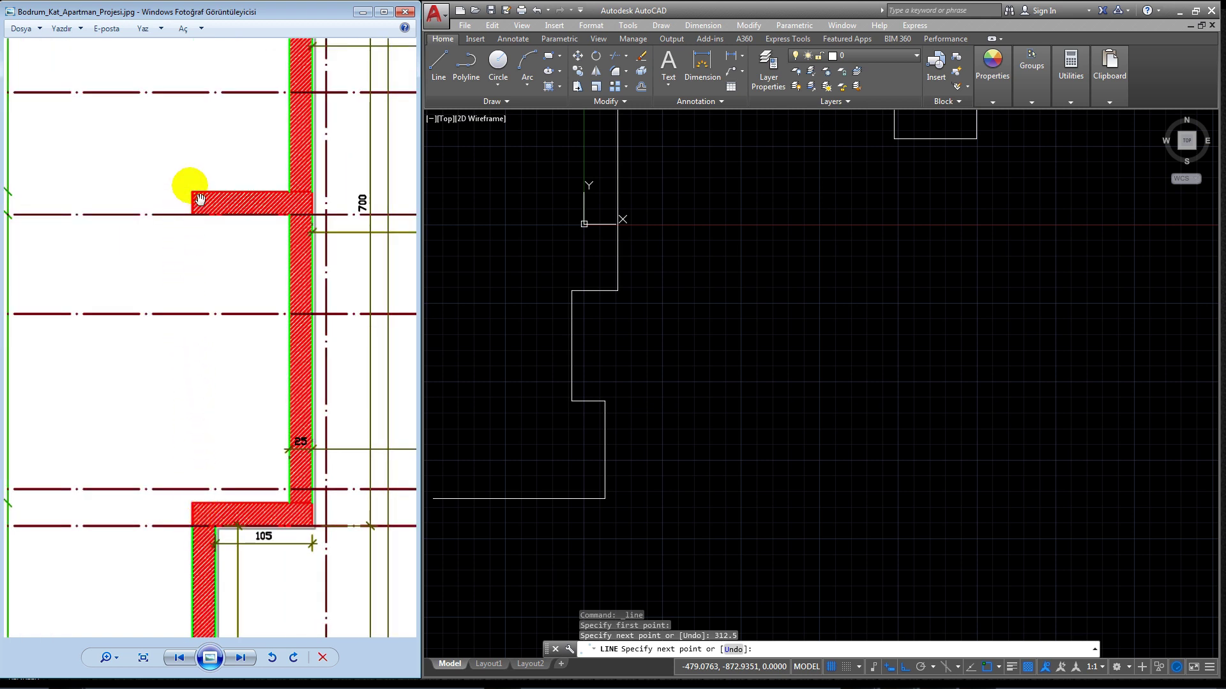
pyautogui.moveTo(199, 465); pyautogui.dragTo(234, 509)
pyautogui.moveTo(286, 353); pyautogui.dragTo(281, 458)
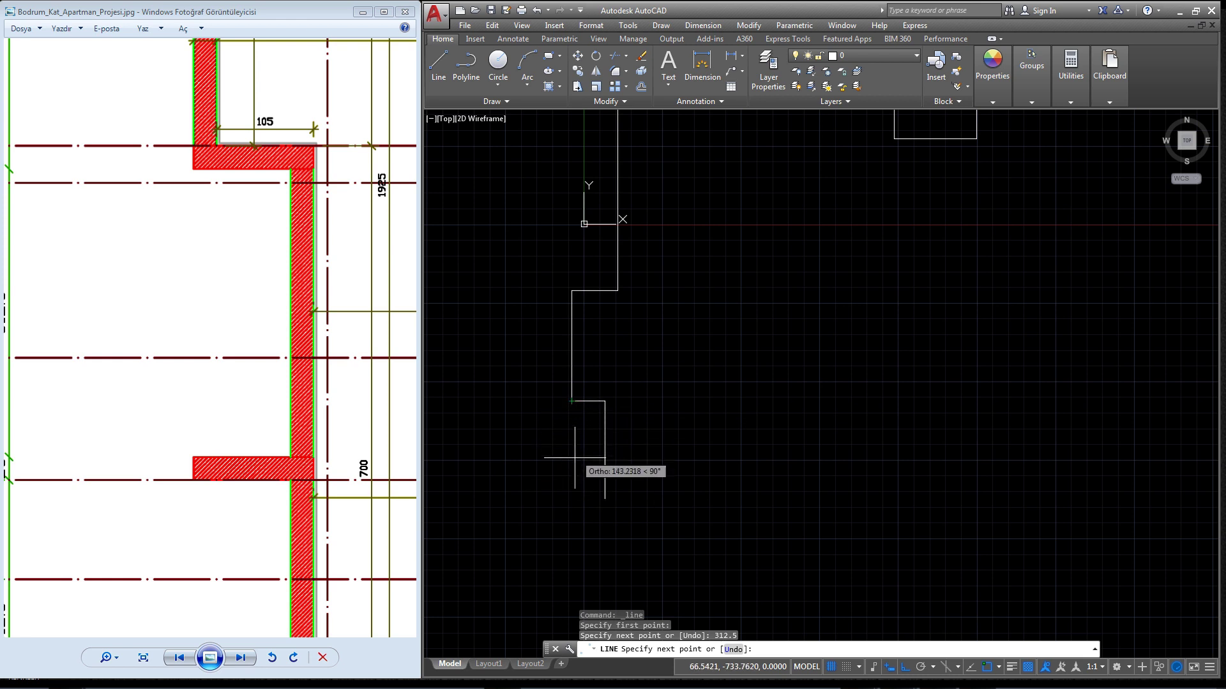
pyautogui.click(571, 499)
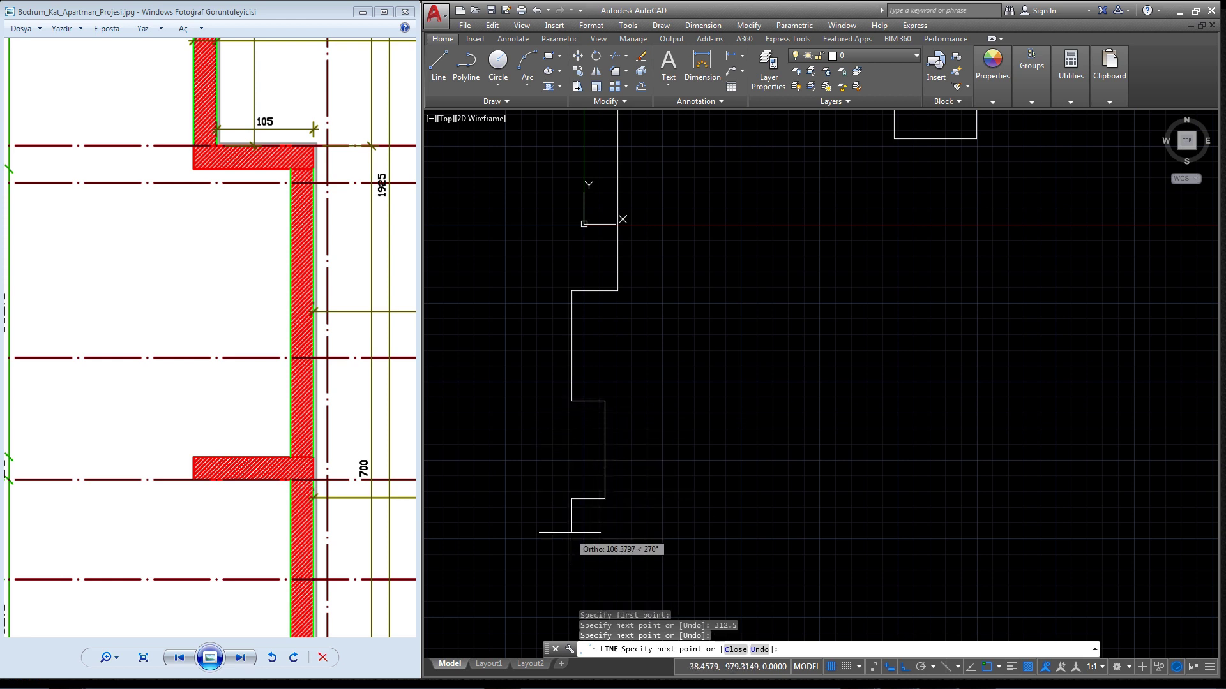
pyautogui.press('Return')
# Step: Add a 12.5-unit line from the bottom edge's left end
pyautogui.scroll(-2, 578, 518)
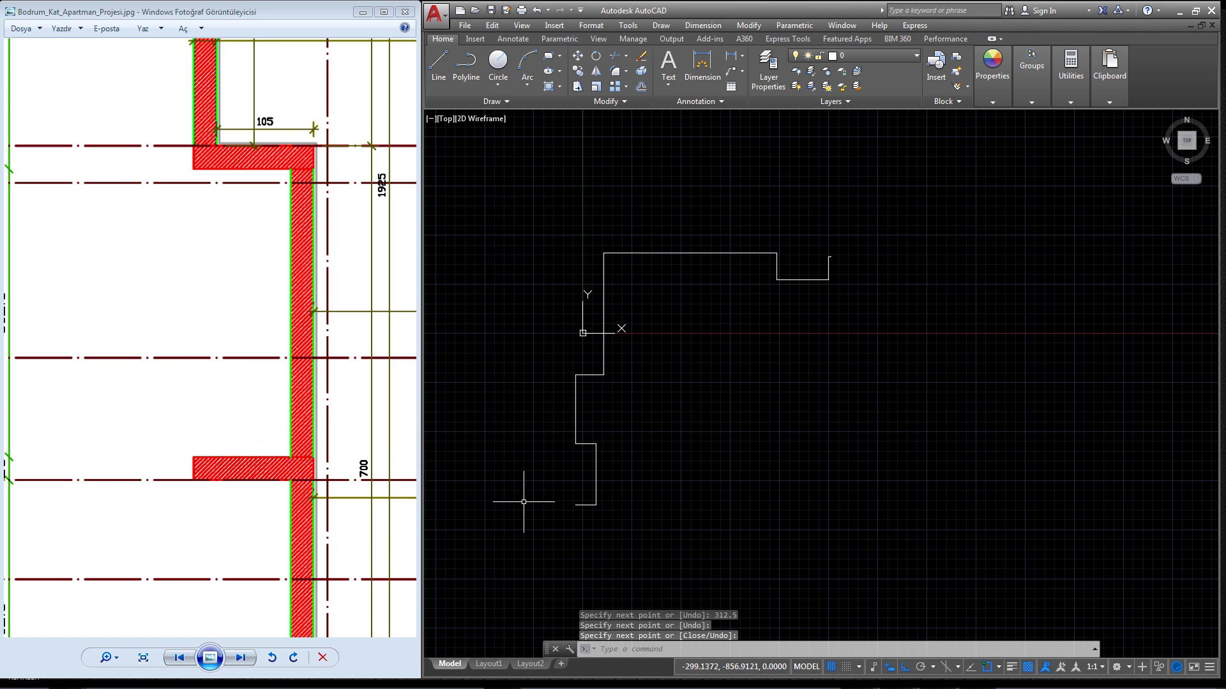
pyautogui.scroll(3, 524, 502)
pyautogui.press('Return')
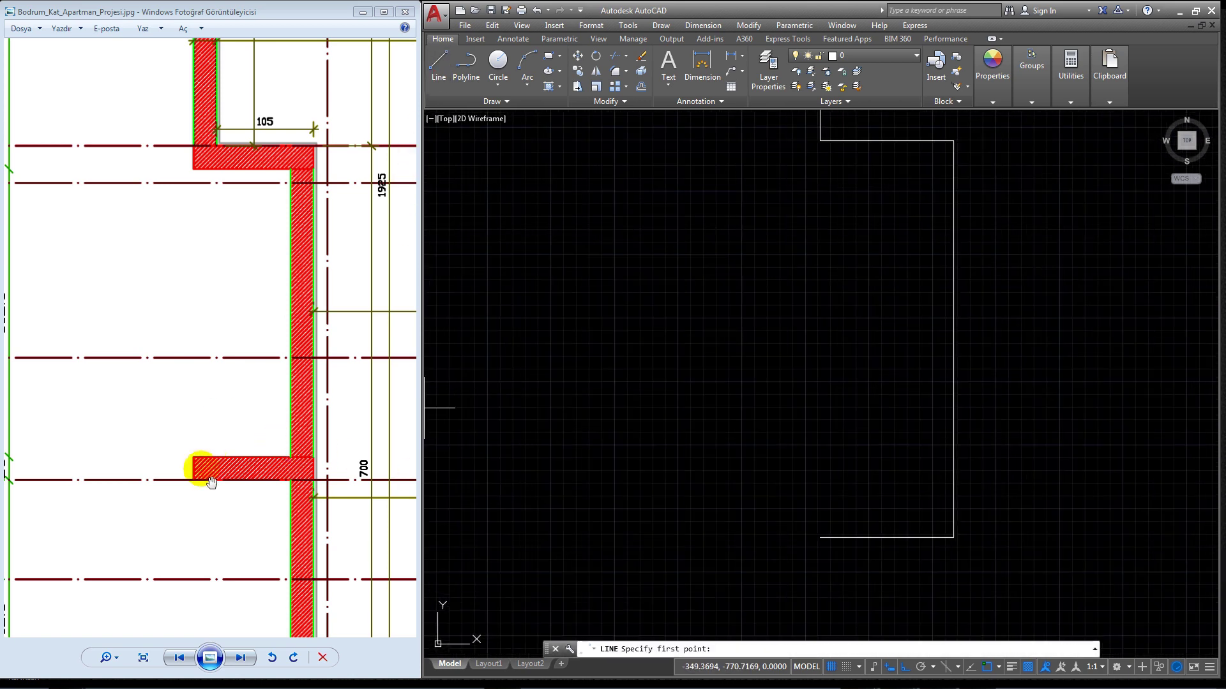
pyautogui.scroll(1, 834, 533)
pyautogui.scroll(2, 807, 506)
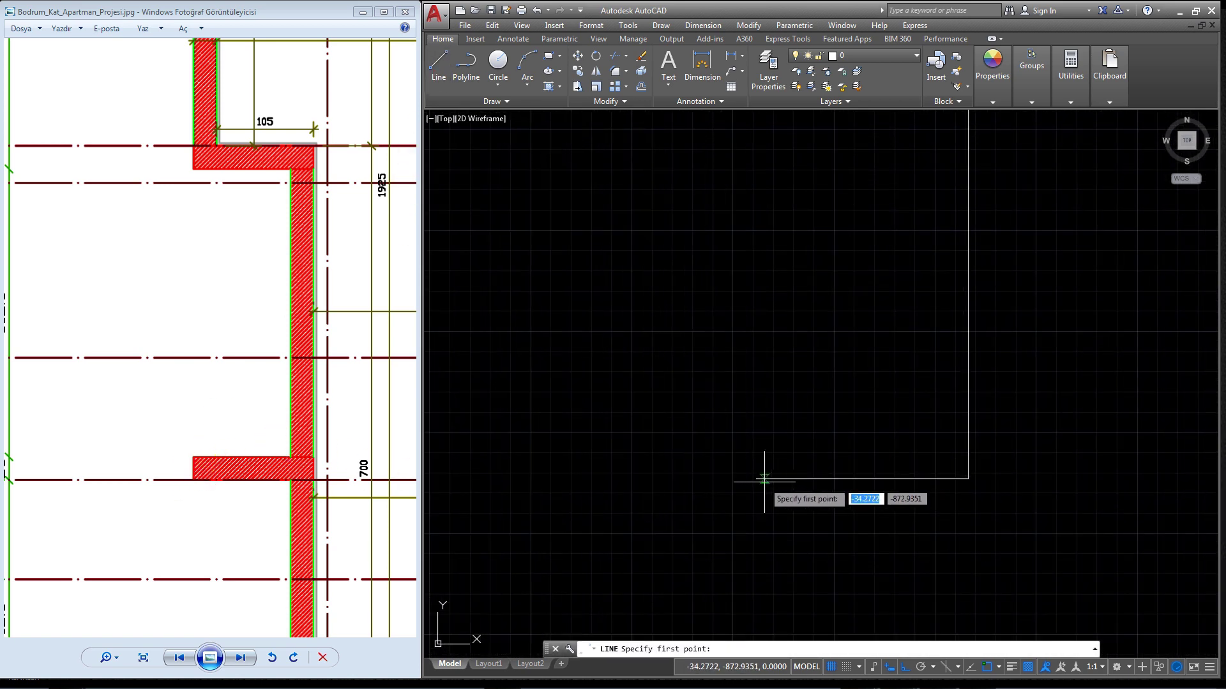
pyautogui.scroll(-2, 231, 495)
pyautogui.scroll(3, 82, 438)
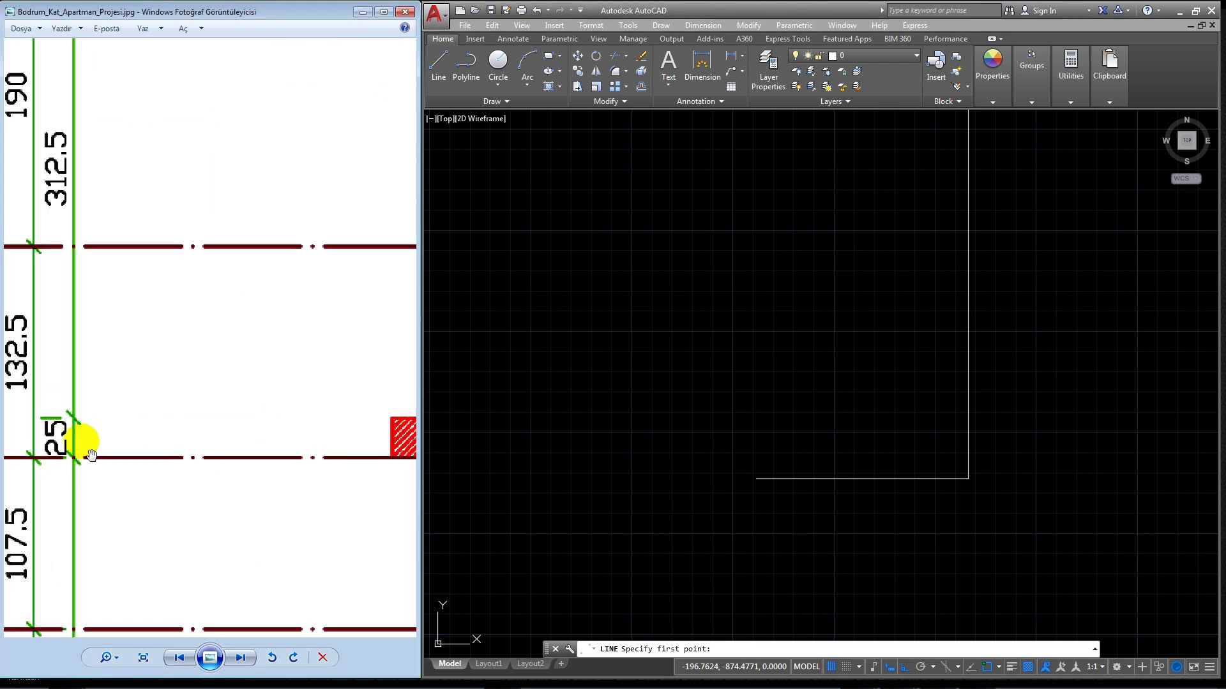
pyautogui.scroll(-1, 83, 438)
pyautogui.moveTo(766, 488); pyautogui.dragTo(644, 458, button='middle')
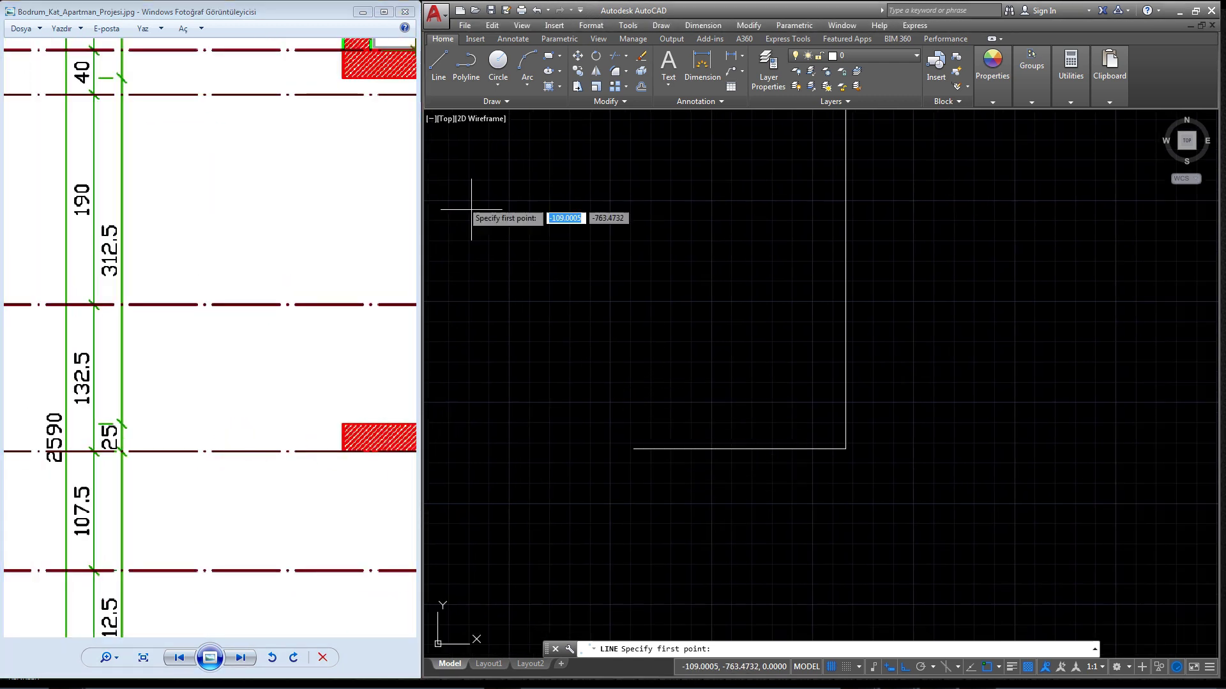
pyautogui.scroll(2, 681, 386)
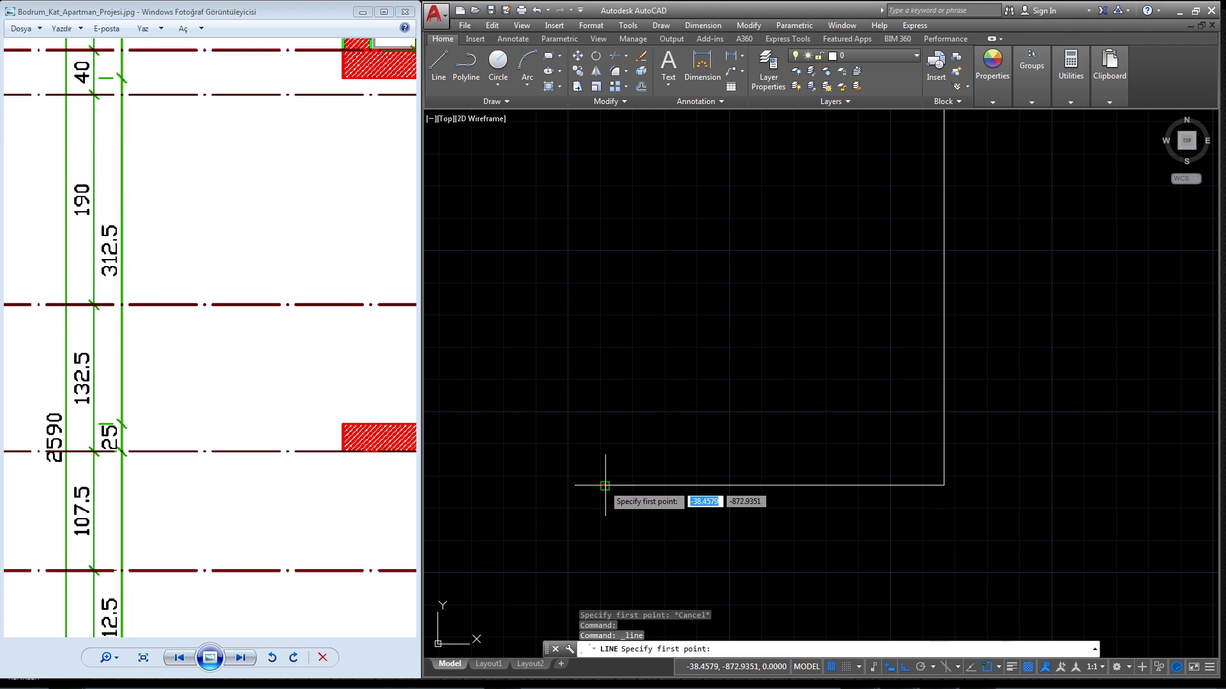
pyautogui.click(606, 485)
pyautogui.write('12.5')
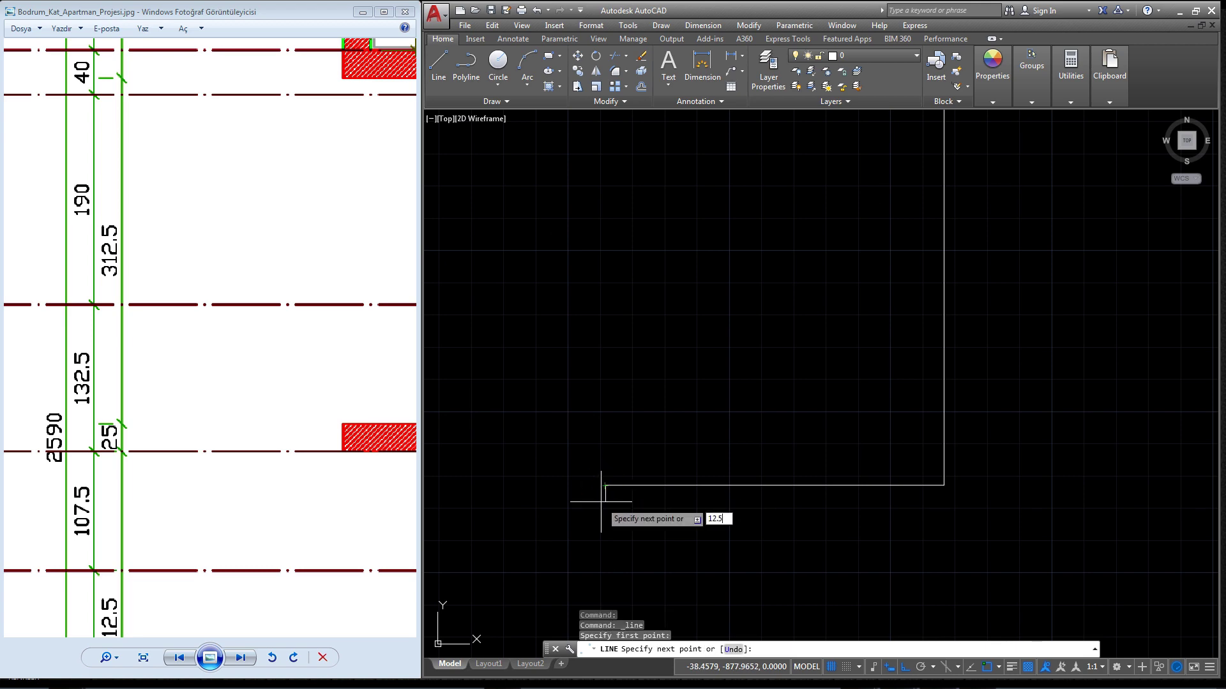
pyautogui.press('Return')
pyautogui.press('Return')
# Step: Zoom out the reference image to show the full basement plan
pyautogui.scroll(-2, 602, 501)
pyautogui.scroll(-2, 637, 505)
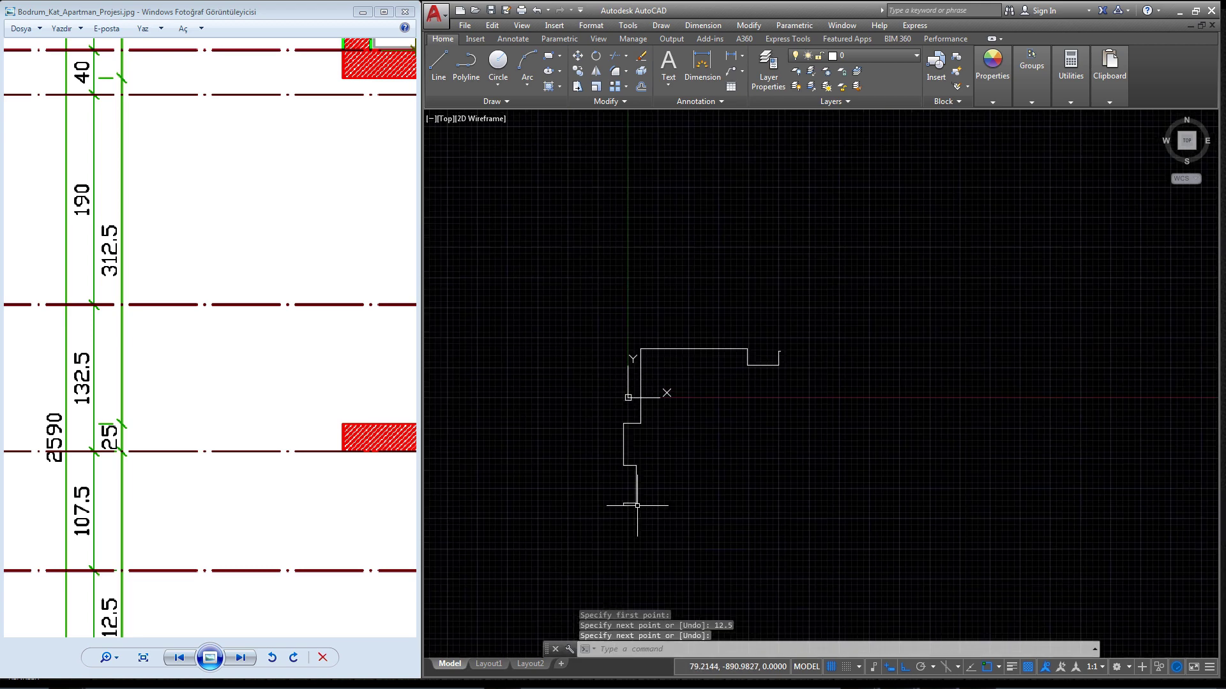
pyautogui.scroll(-3, 288, 405)
pyautogui.scroll(-3, 240, 438)
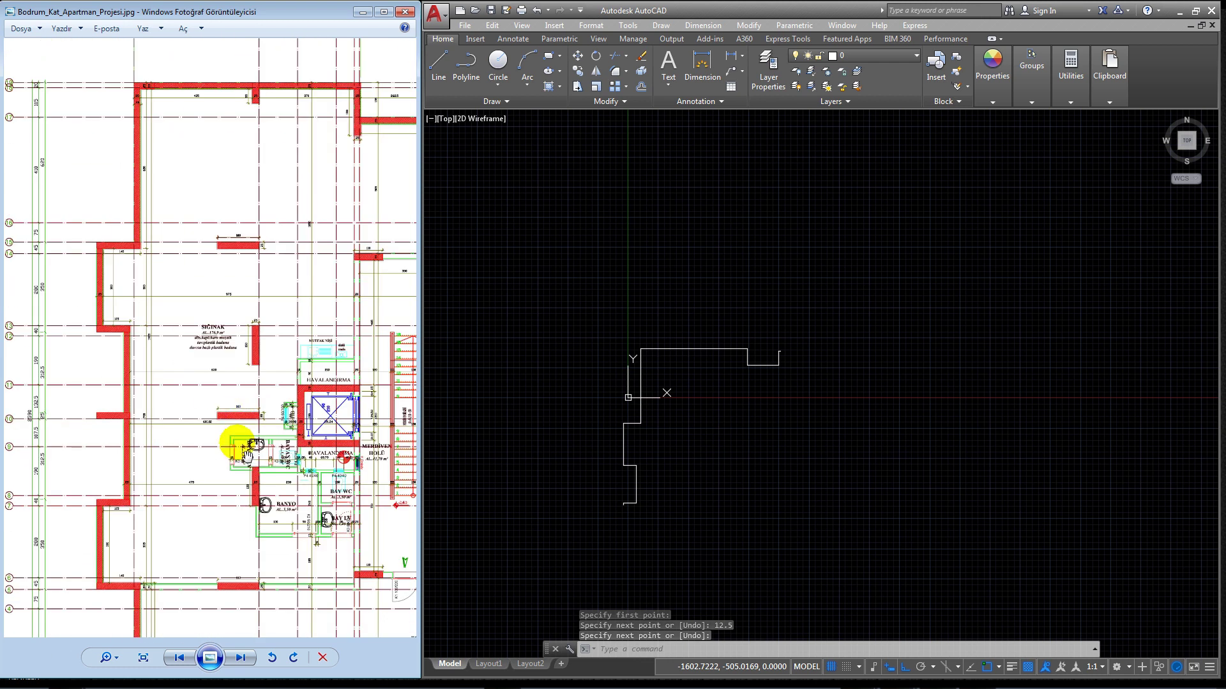
pyautogui.scroll(-3, 233, 350)
pyautogui.moveTo(233, 350); pyautogui.dragTo(139, 162)
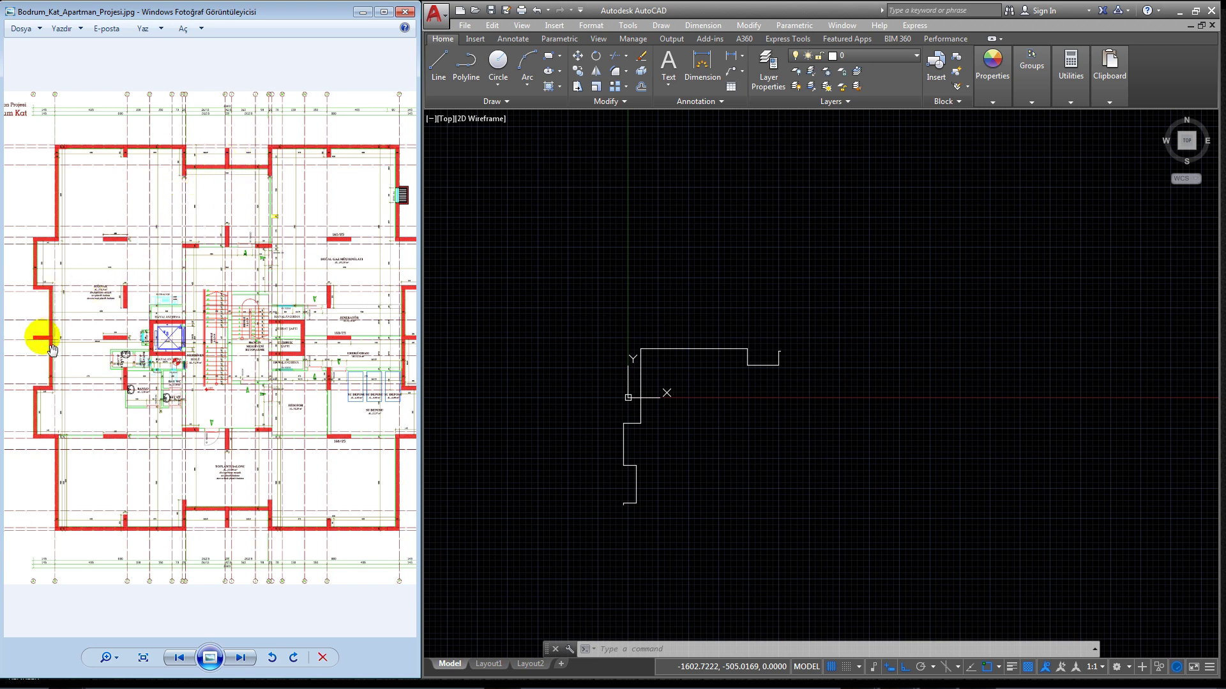
pyautogui.moveTo(104, 306); pyautogui.dragTo(213, 219)
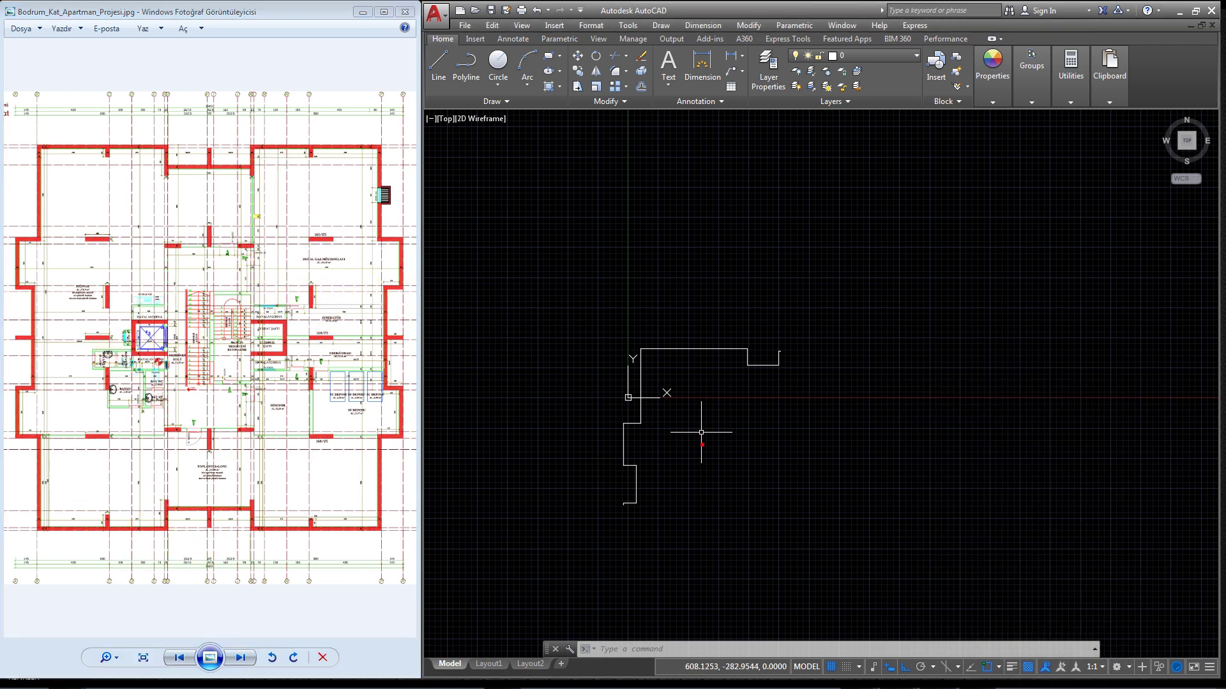
# Step: Select the whole traced outline and move it to a new position with Ortho off
pyautogui.click(792, 330)
pyautogui.click(566, 527)
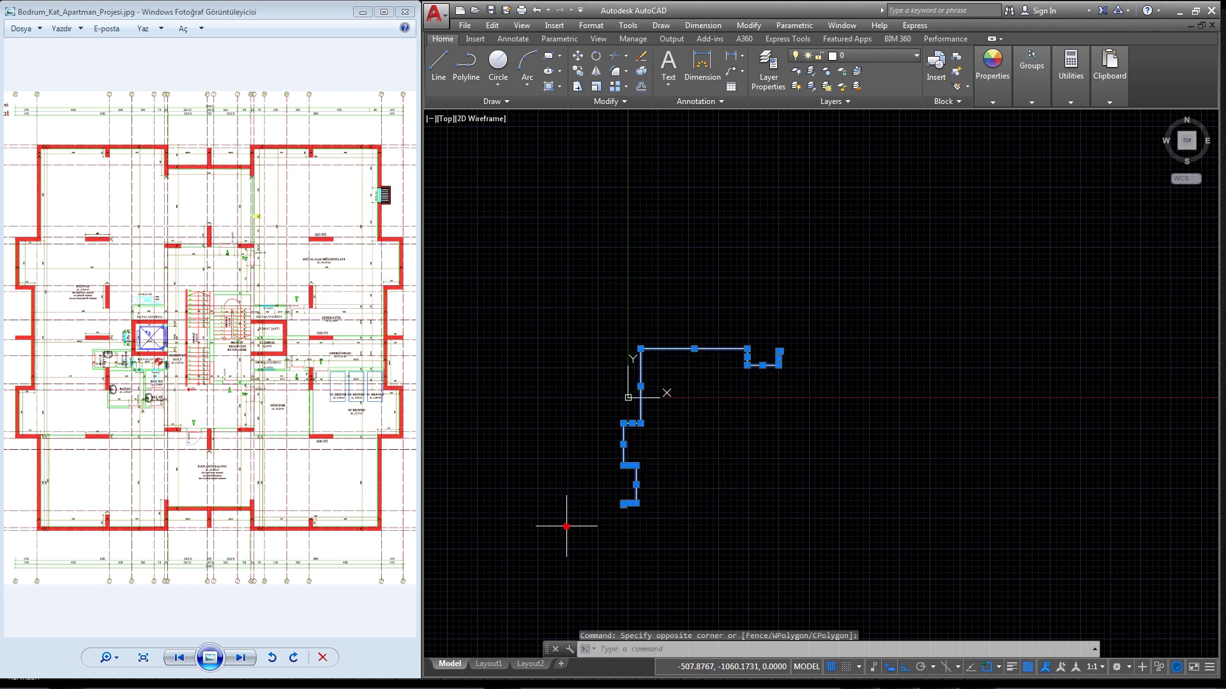
pyautogui.moveTo(656, 470)
pyautogui.mouseDown(button='middle')
pyautogui.moveTo(703, 375)
pyautogui.moveTo(665, 441)
pyautogui.mouseUp(button='middle')
pyautogui.write('M')
pyautogui.press('Return')
pyautogui.click(618, 459)
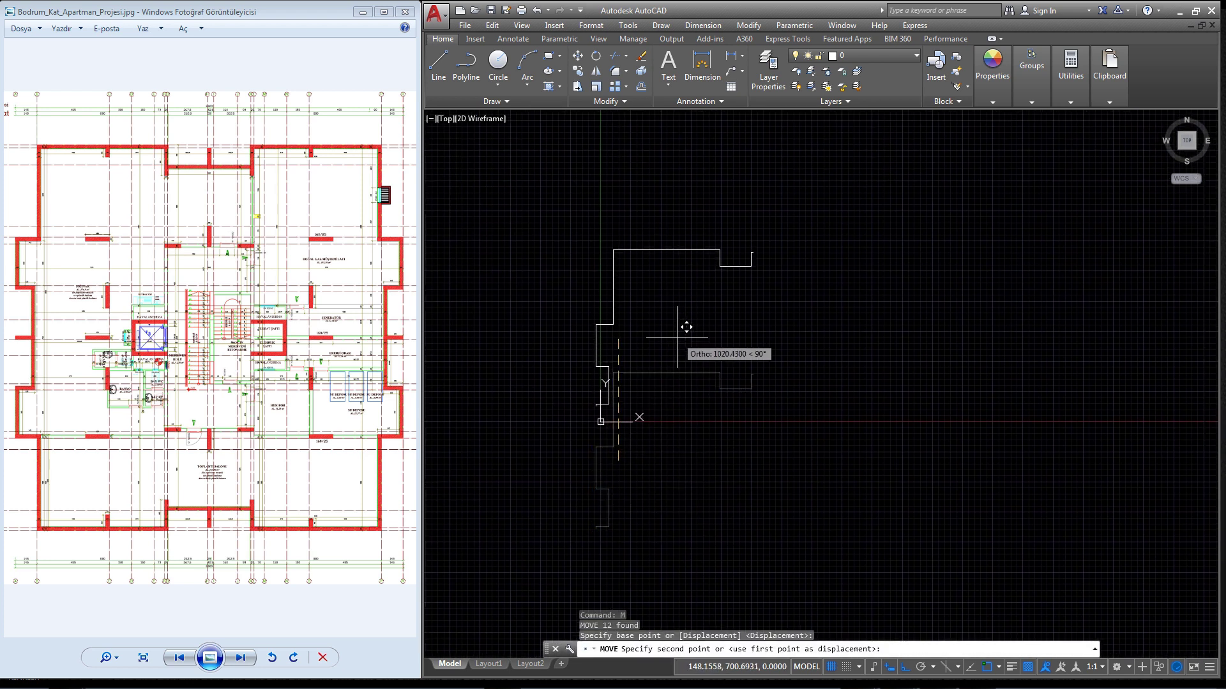
pyautogui.press('F8')
pyautogui.click(665, 304)
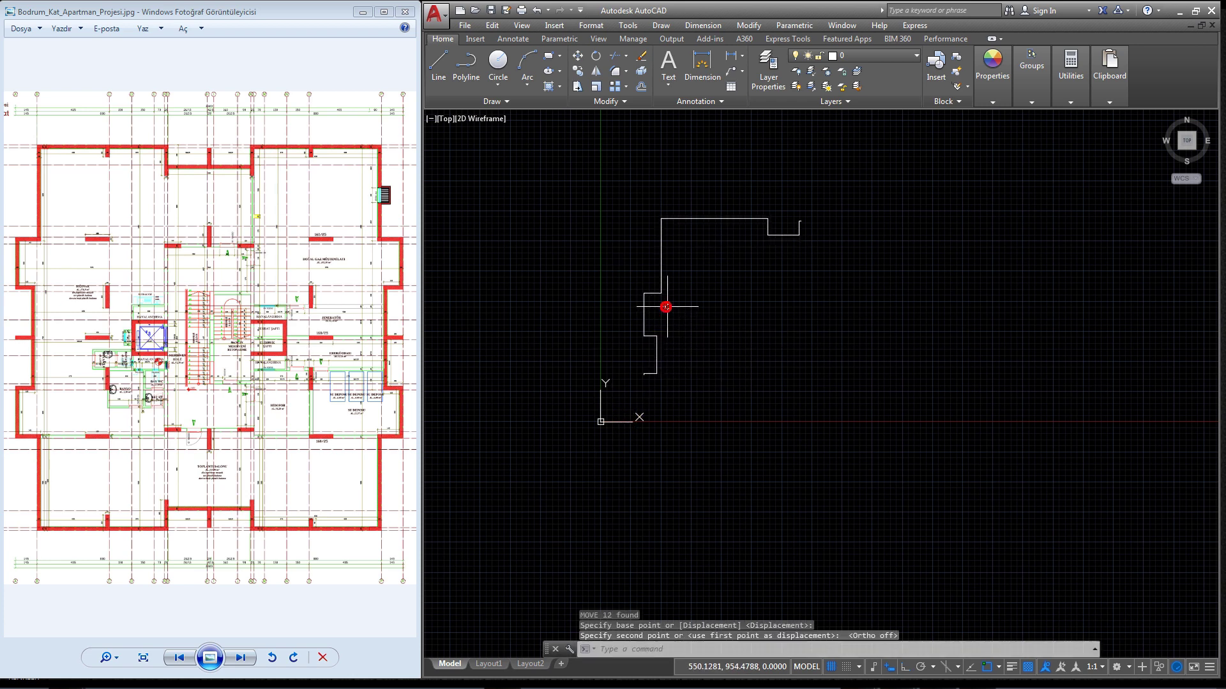
pyautogui.moveTo(665, 305); pyautogui.dragTo(611, 402, button='middle')
# Step: Move the outline a second time to its final position
pyautogui.click(784, 282)
pyautogui.click(583, 483)
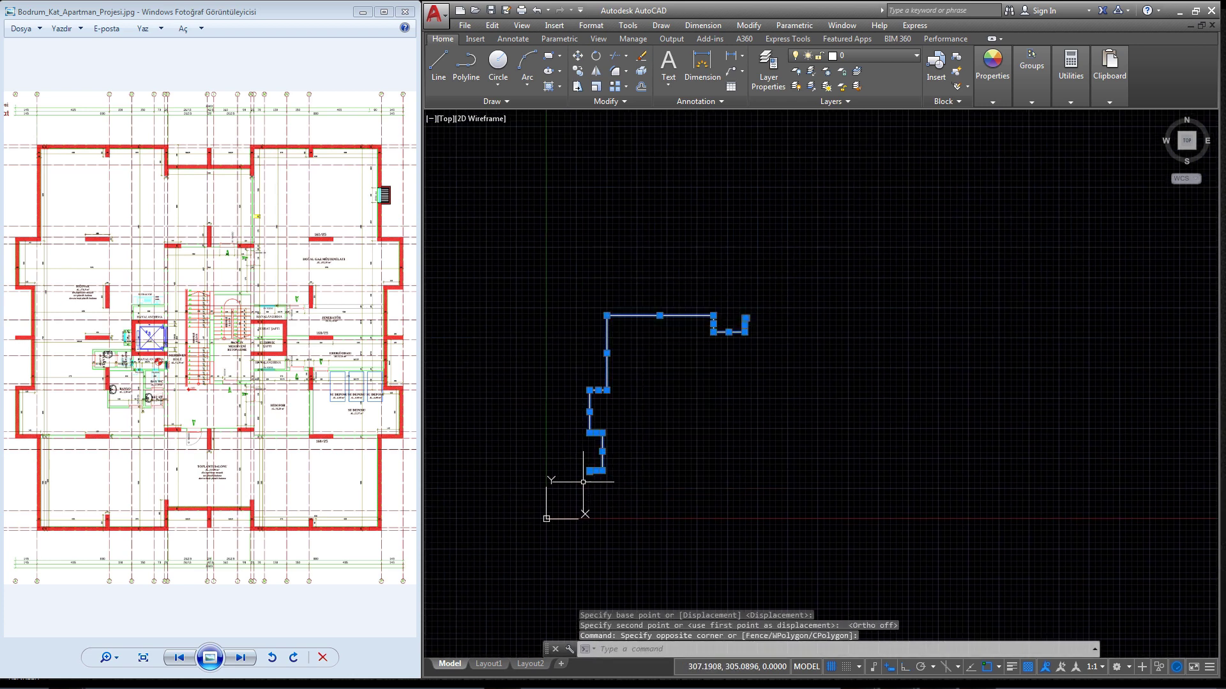
pyautogui.write('m')
pyautogui.press('Return')
pyautogui.click(661, 427)
pyautogui.scroll(-2, 664, 424)
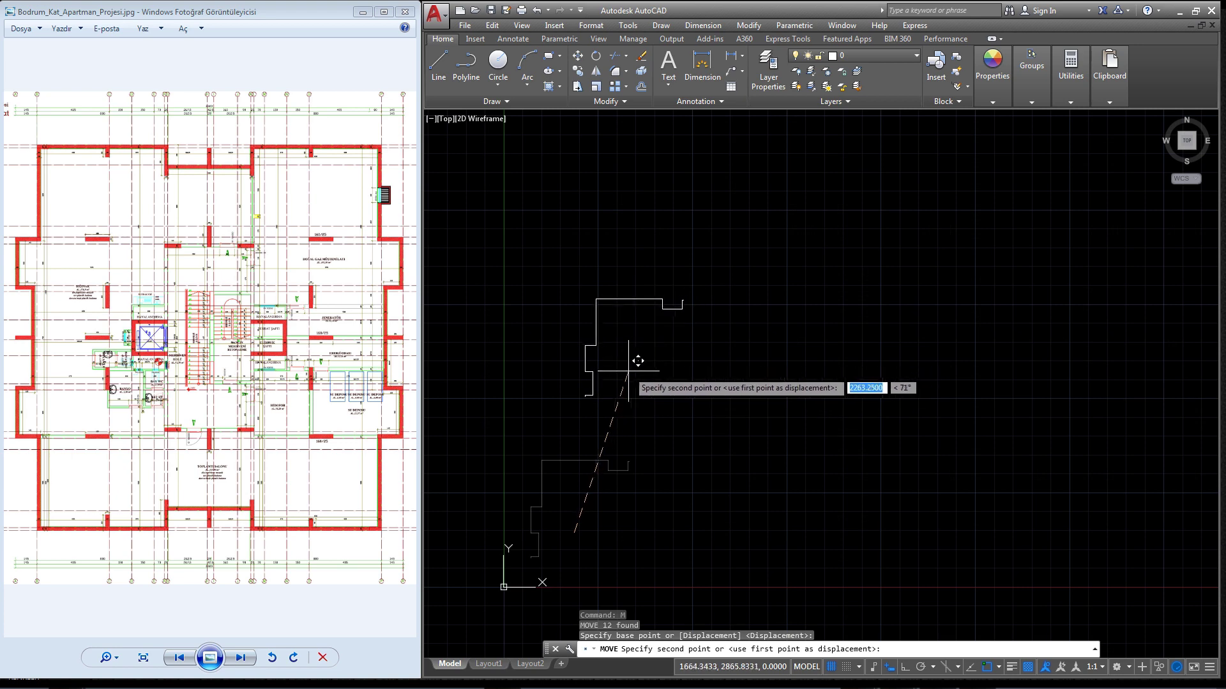
pyautogui.click(630, 380)
pyautogui.scroll(2, 631, 396)
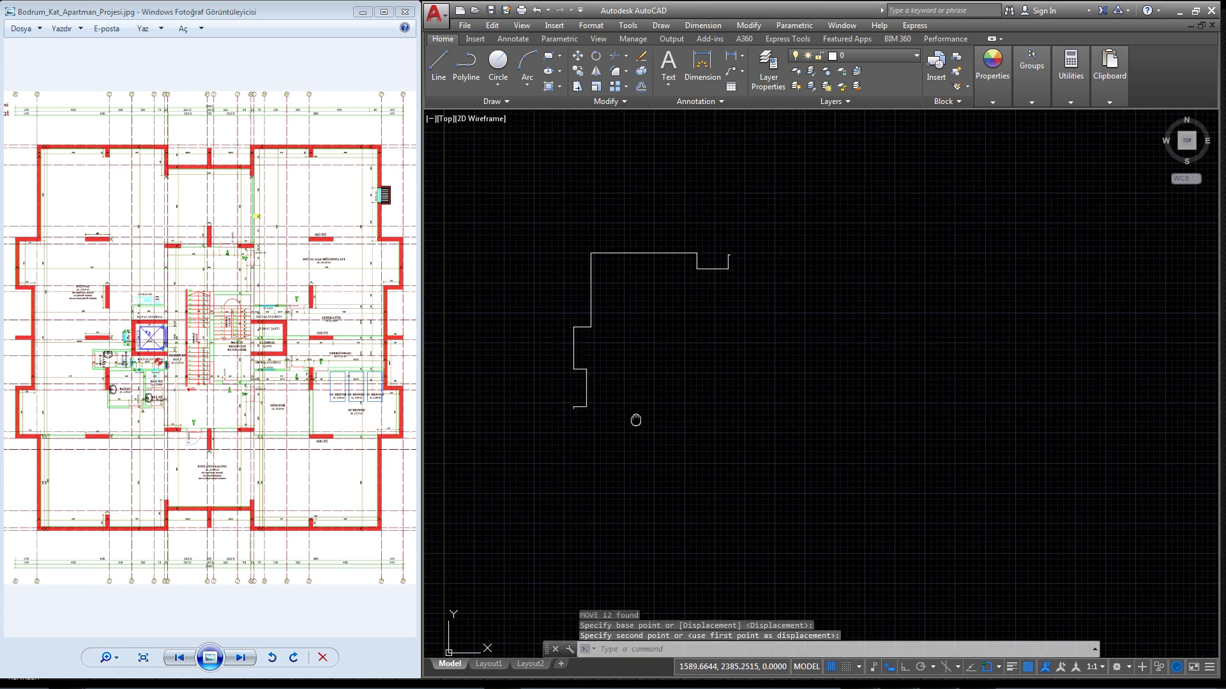
pyautogui.scroll(2, 635, 420)
pyautogui.moveTo(657, 391)
pyautogui.mouseDown(button='middle')
pyautogui.moveTo(657, 440)
pyautogui.moveTo(706, 482)
pyautogui.mouseUp(button='middle')
# Step: Join the 12 outline lines into one polyline and select it to verify
pyautogui.click(851, 194)
pyautogui.click(522, 509)
pyautogui.press('j')
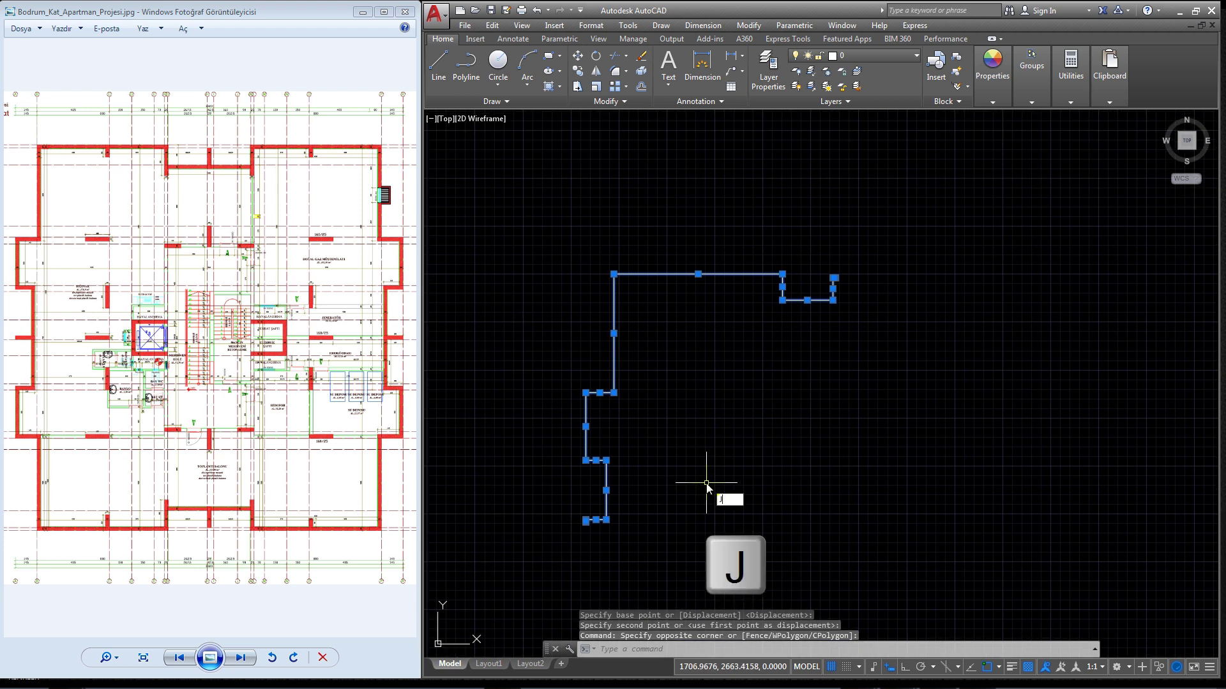
pyautogui.press('Return')
pyautogui.click(764, 276)
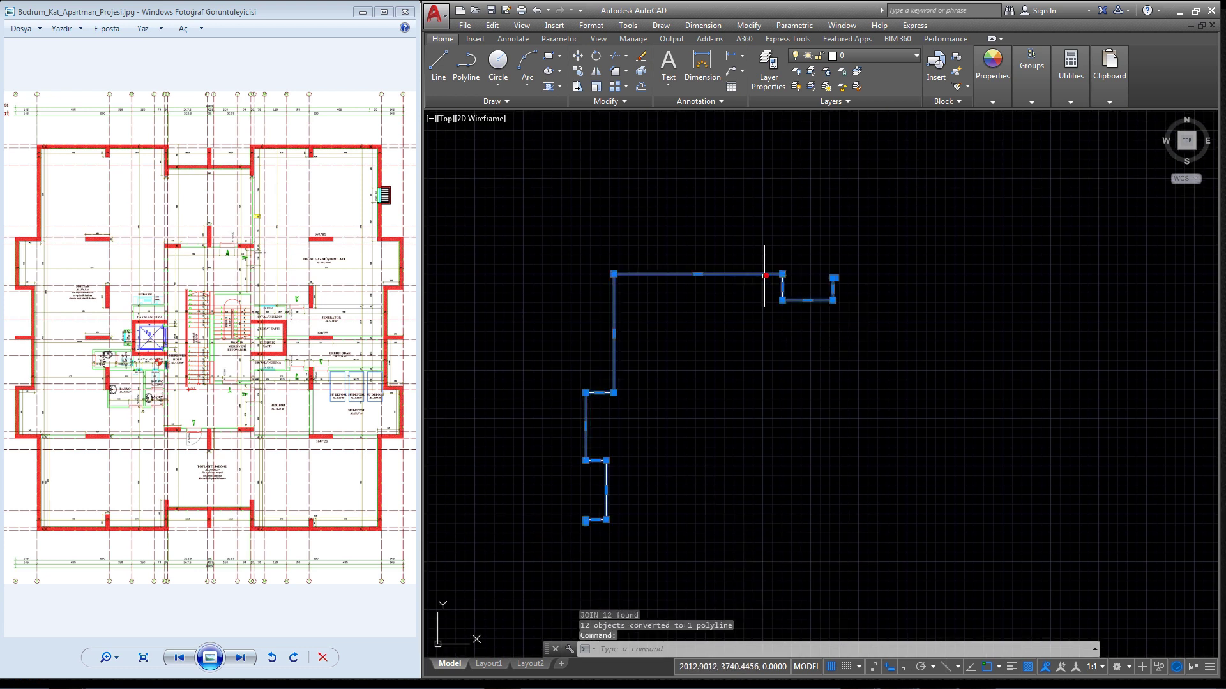
# Step: Mirror the polyline about a vertical axis through its right end, keeping the original
pyautogui.press('Escape')
pyautogui.scroll(-2, 821, 313)
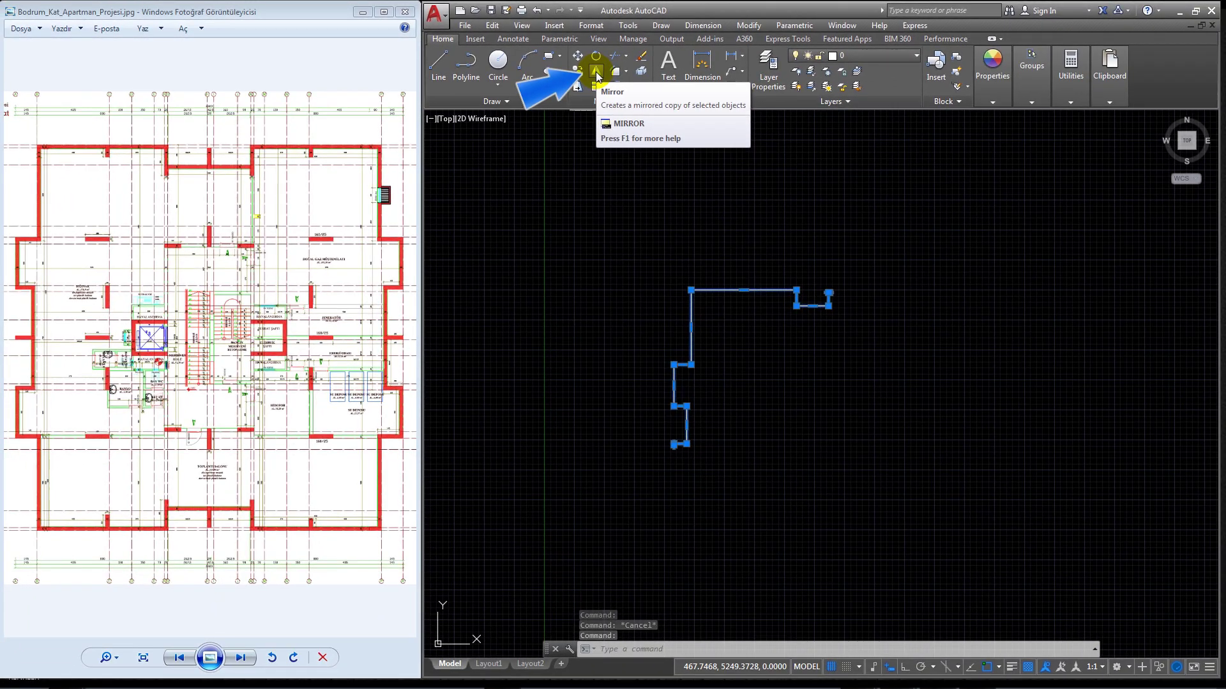
pyautogui.click(595, 71)
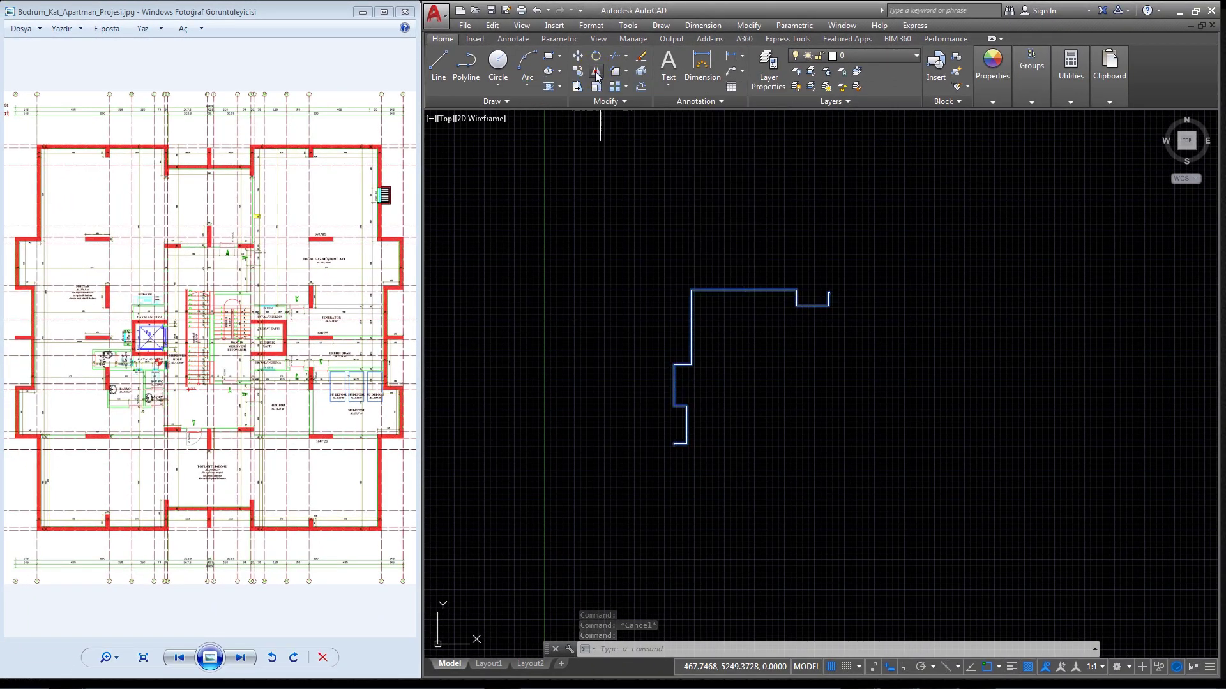
pyautogui.scroll(5, 823, 287)
pyautogui.scroll(4, 833, 305)
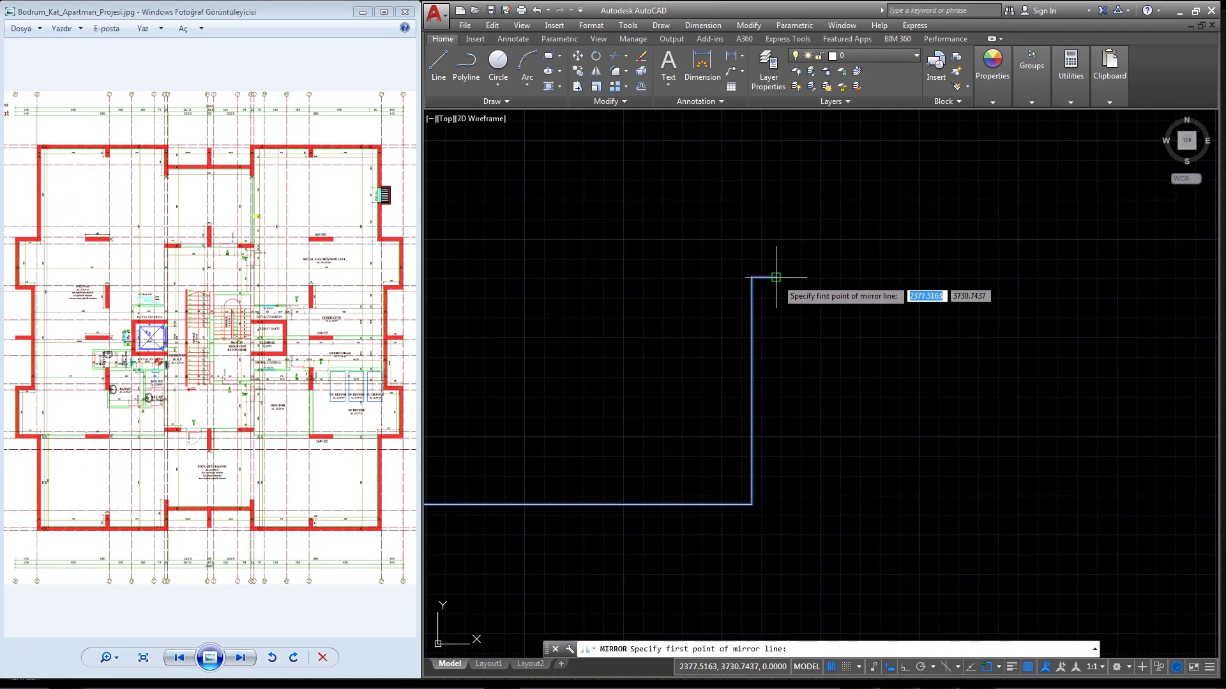
pyautogui.scroll(3, 766, 279)
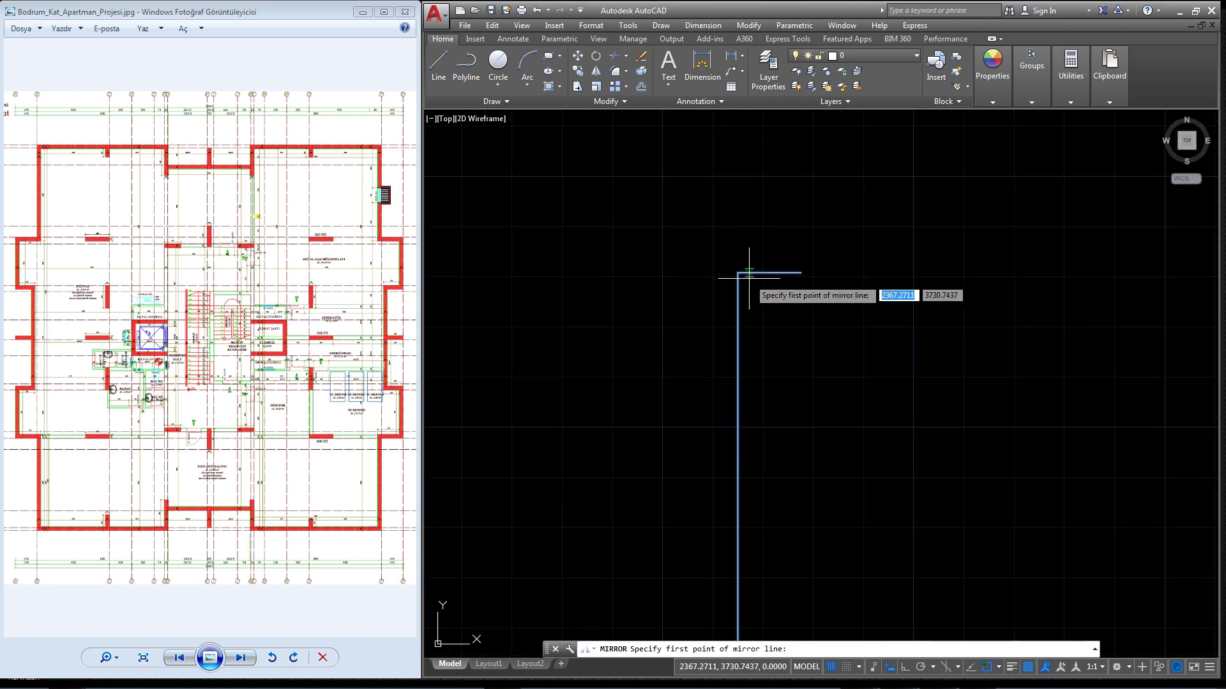
pyautogui.click(800, 272)
pyautogui.scroll(-3, 793, 410)
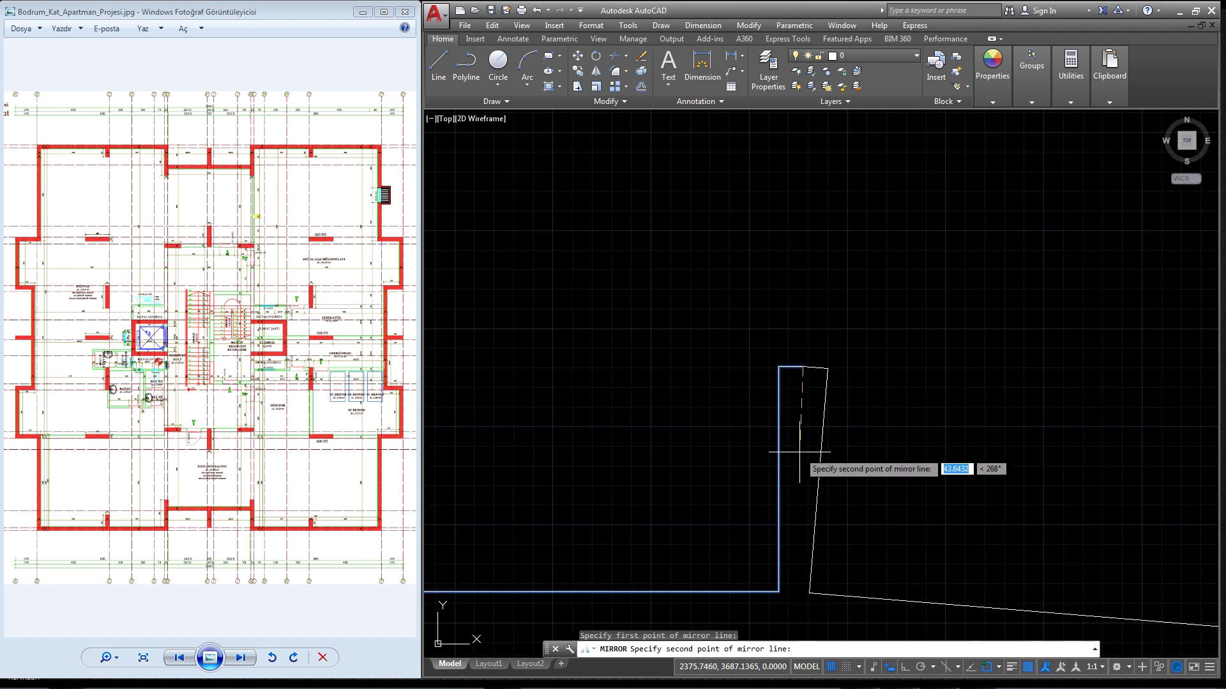
pyautogui.scroll(-2, 798, 420)
pyautogui.press('F8')
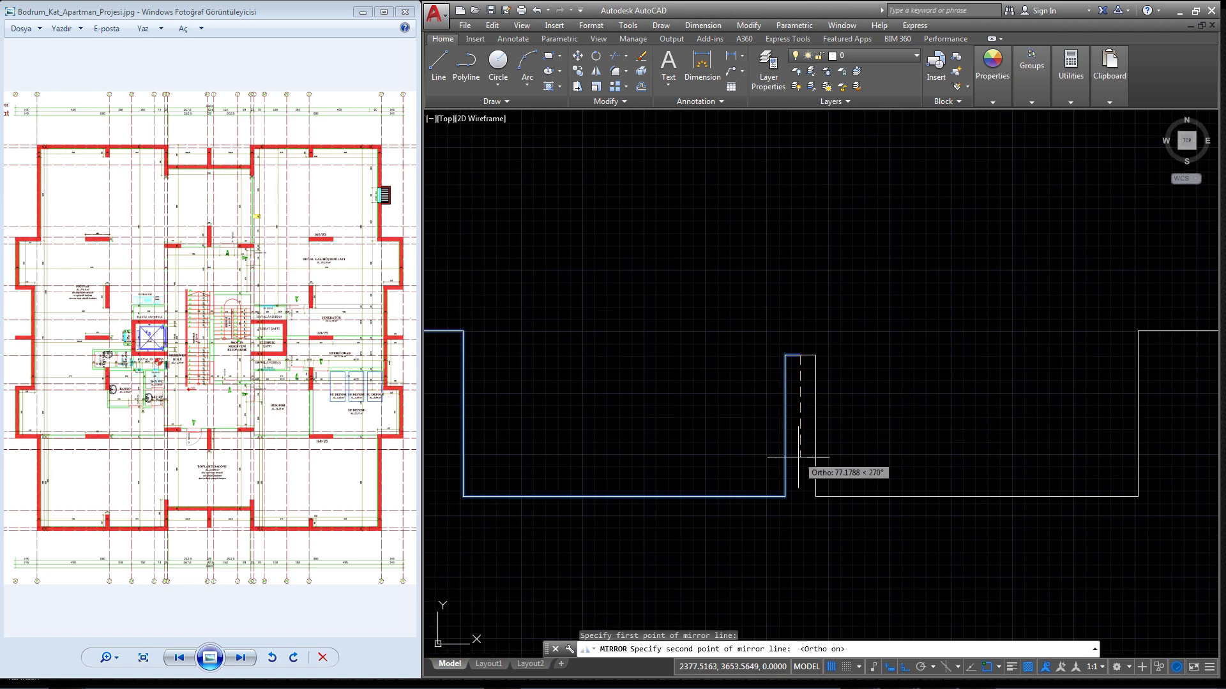
pyautogui.scroll(-2, 796, 472)
pyautogui.scroll(-2, 749, 370)
pyautogui.scroll(-2, 744, 396)
pyautogui.scroll(-2, 734, 421)
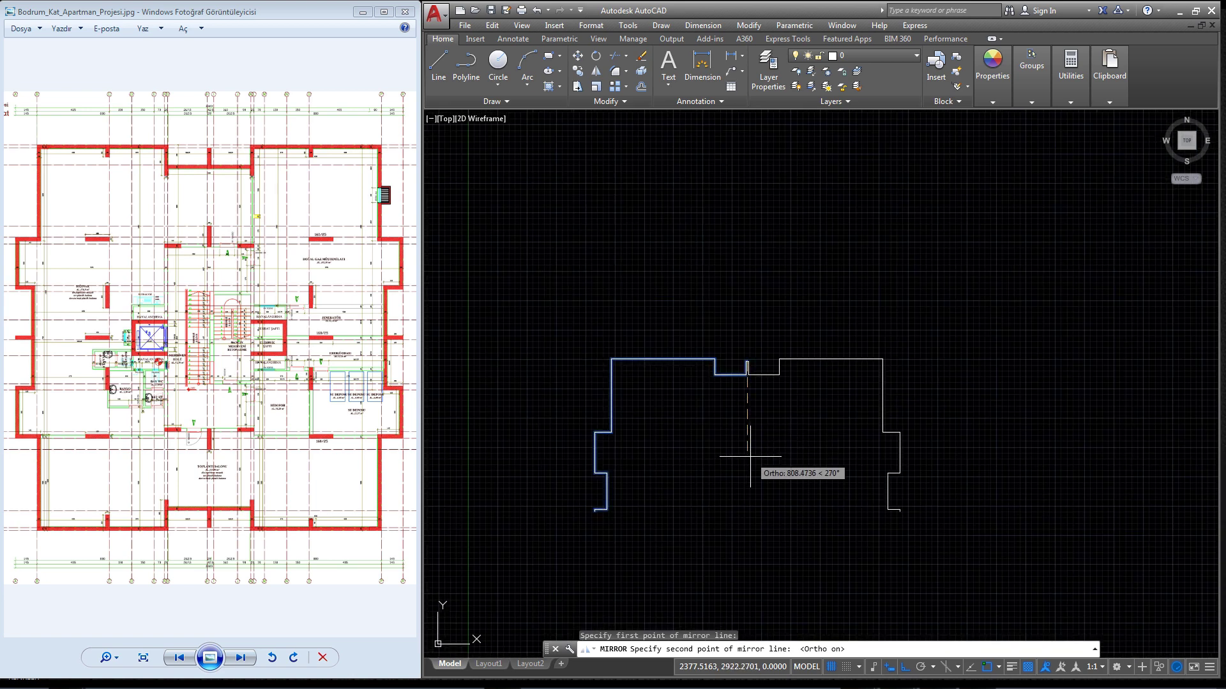
pyautogui.click(736, 457)
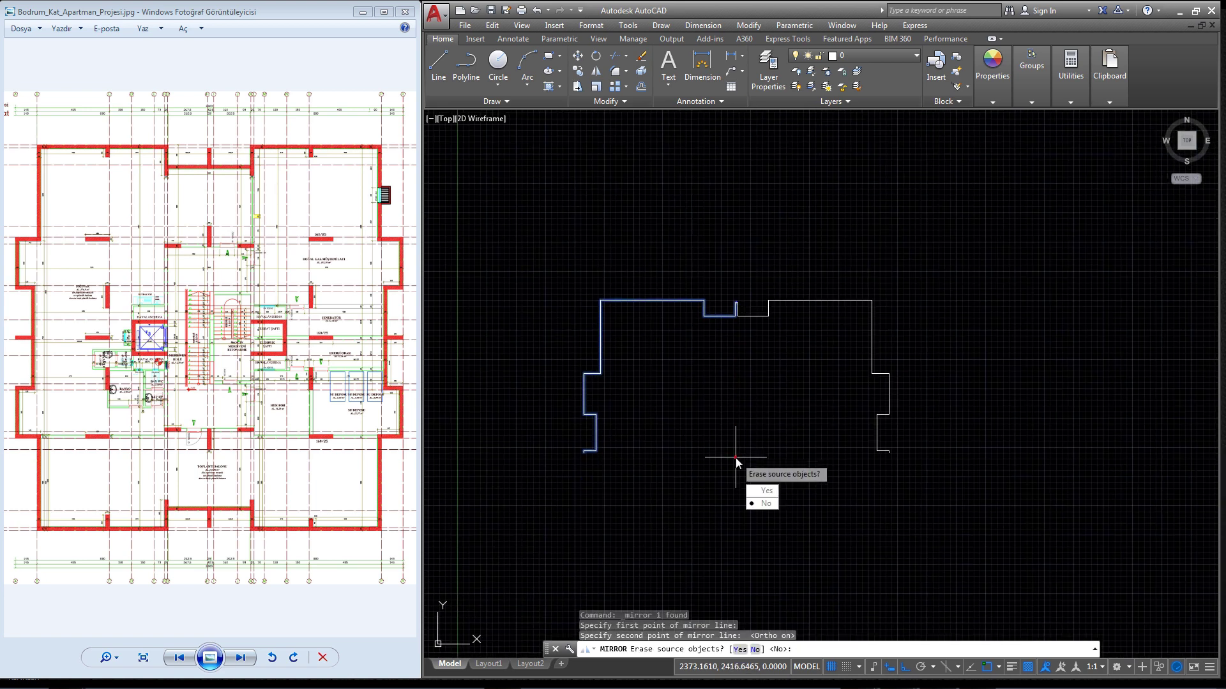
pyautogui.click(761, 503)
# Step: Select the whole combined outline for the next mirror
pyautogui.scroll(-2, 703, 397)
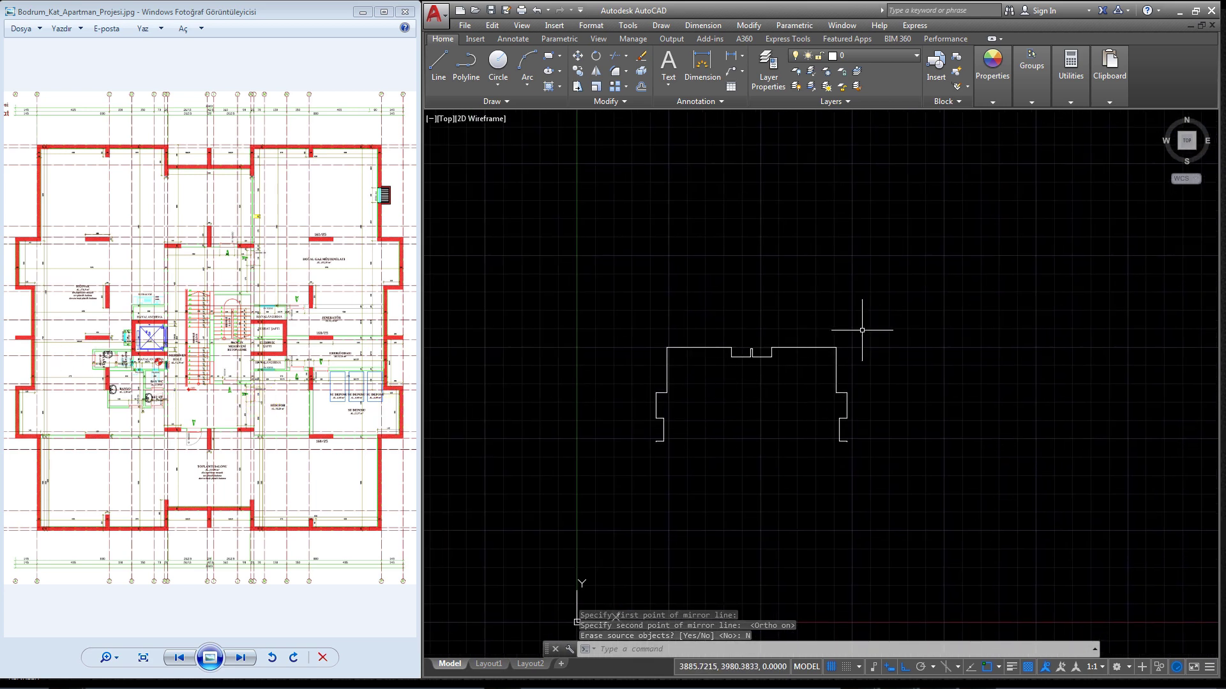
pyautogui.click(875, 313)
pyautogui.click(630, 471)
pyautogui.scroll(2, 695, 471)
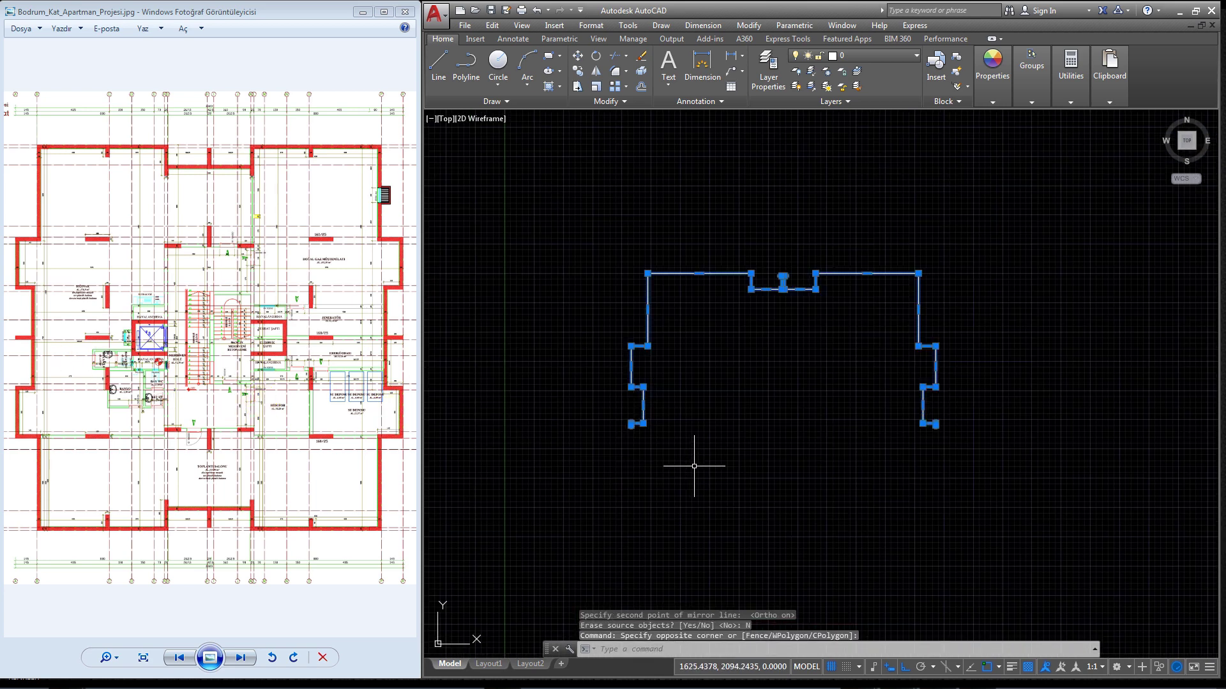
# Step: Mirror the upper outline about a horizontal axis through its lower end, keeping the original
pyautogui.click(595, 76)
pyautogui.scroll(2, 580, 424)
pyautogui.scroll(2, 706, 391)
pyautogui.scroll(2, 695, 374)
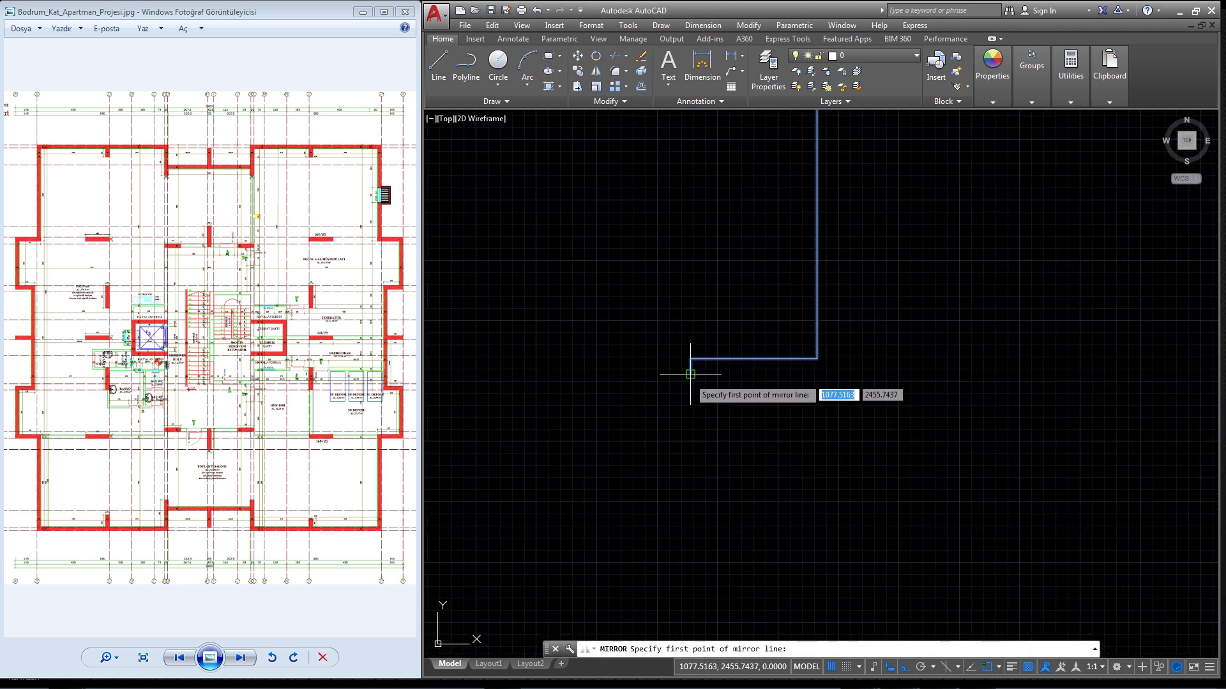
pyautogui.scroll(5, 690, 374)
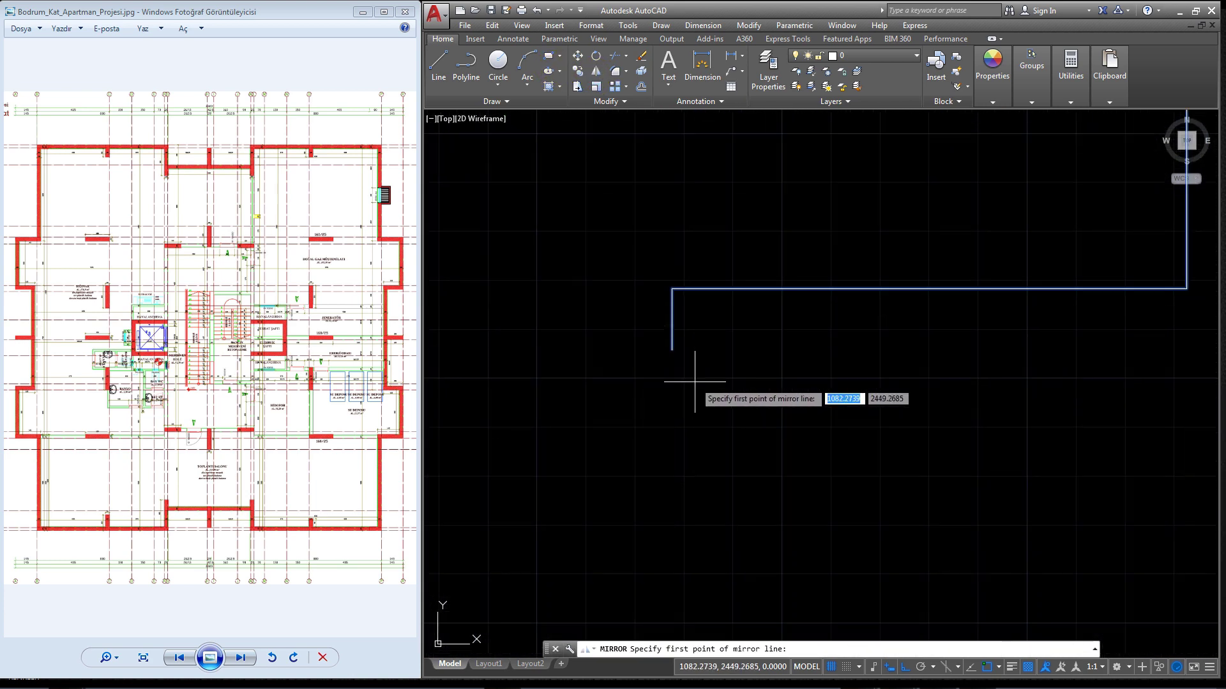
pyautogui.click(671, 349)
pyautogui.scroll(-2, 702, 380)
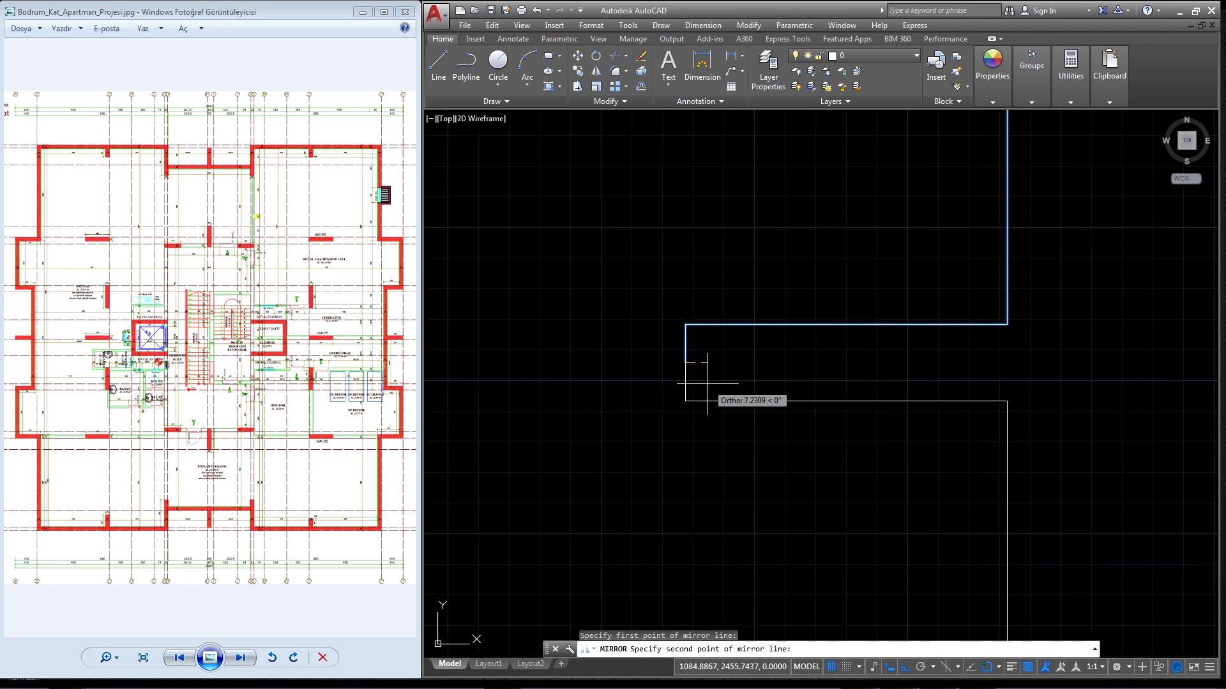
pyautogui.scroll(-4, 702, 383)
pyautogui.scroll(-3, 938, 364)
pyautogui.moveTo(945, 377)
pyautogui.mouseDown(button='middle')
pyautogui.moveTo(955, 388)
pyautogui.moveTo(791, 377)
pyautogui.mouseUp(button='middle')
pyautogui.scroll(-2, 791, 376)
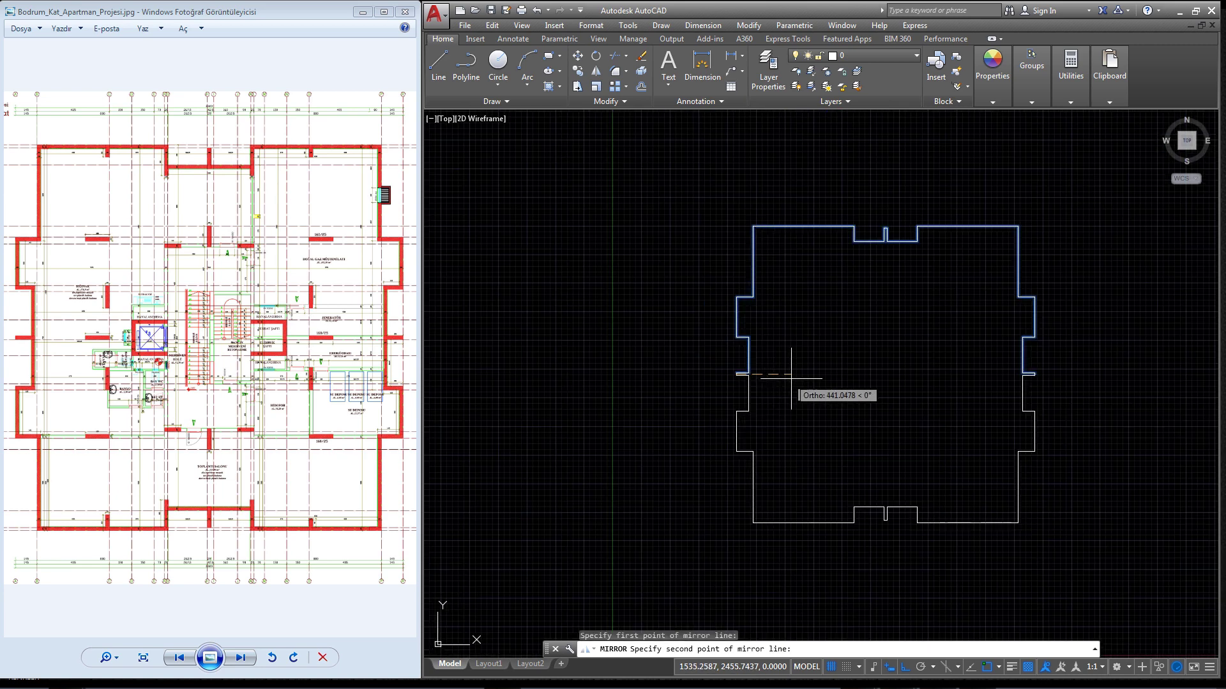
pyautogui.click(880, 380)
pyautogui.click(914, 427)
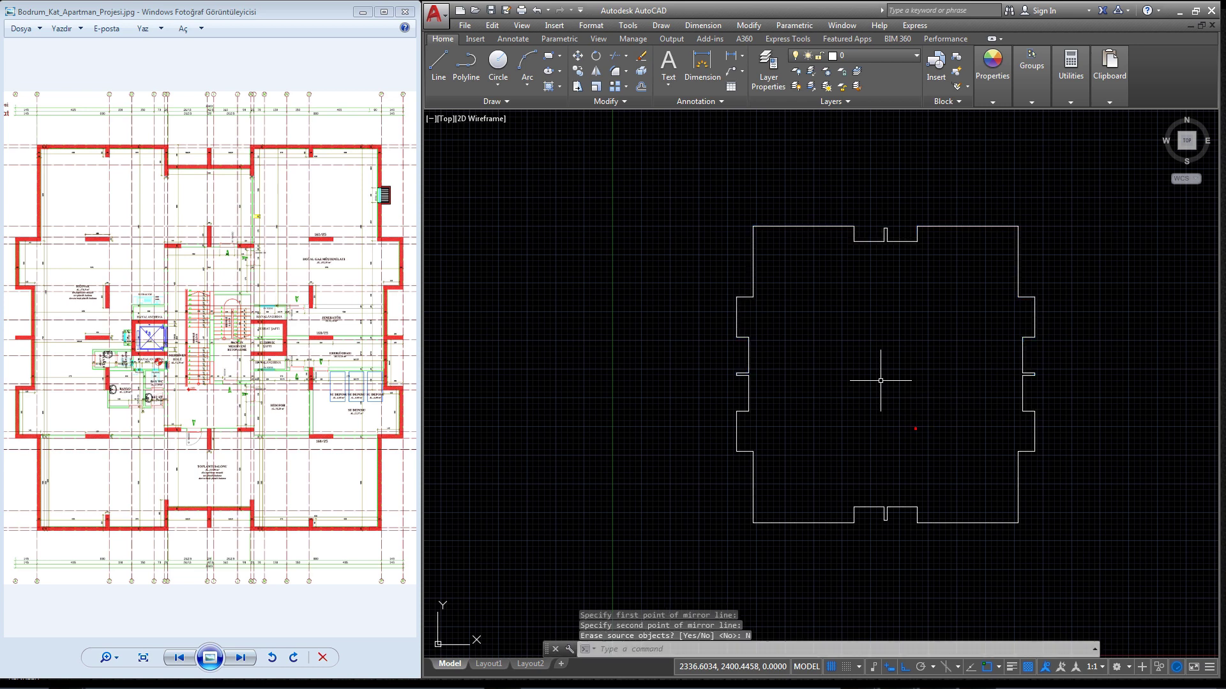
pyautogui.click(208, 228)
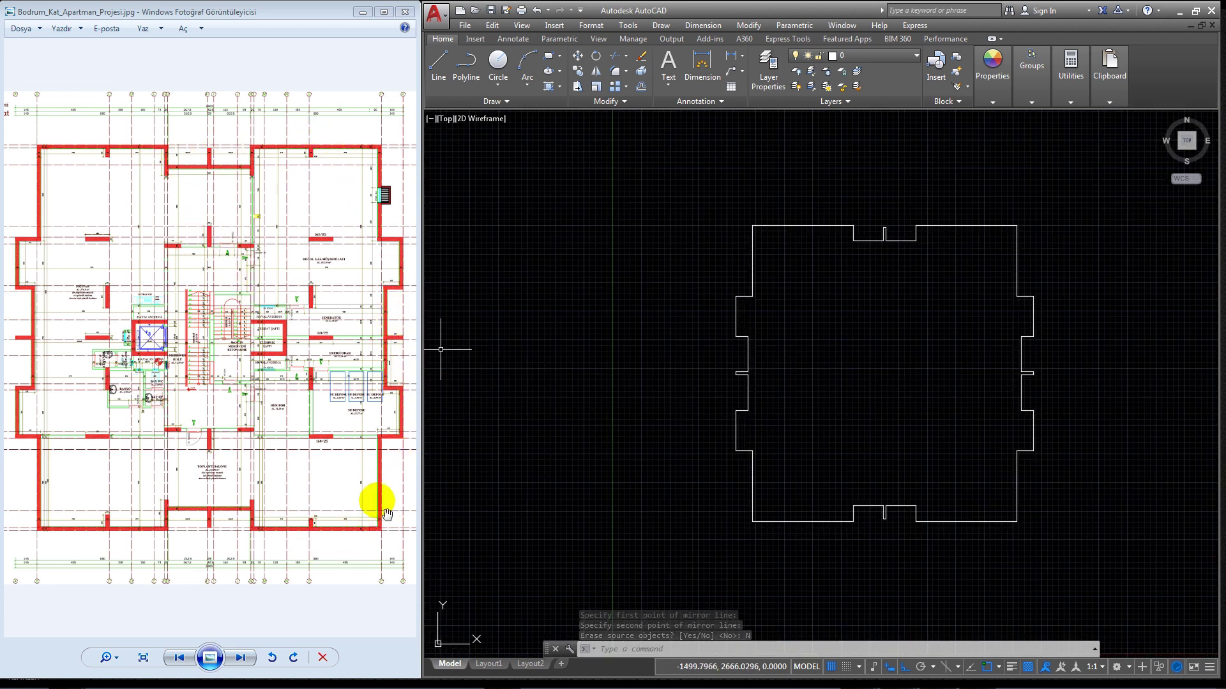
pyautogui.scroll(2, 236, 536)
pyautogui.scroll(1, 241, 584)
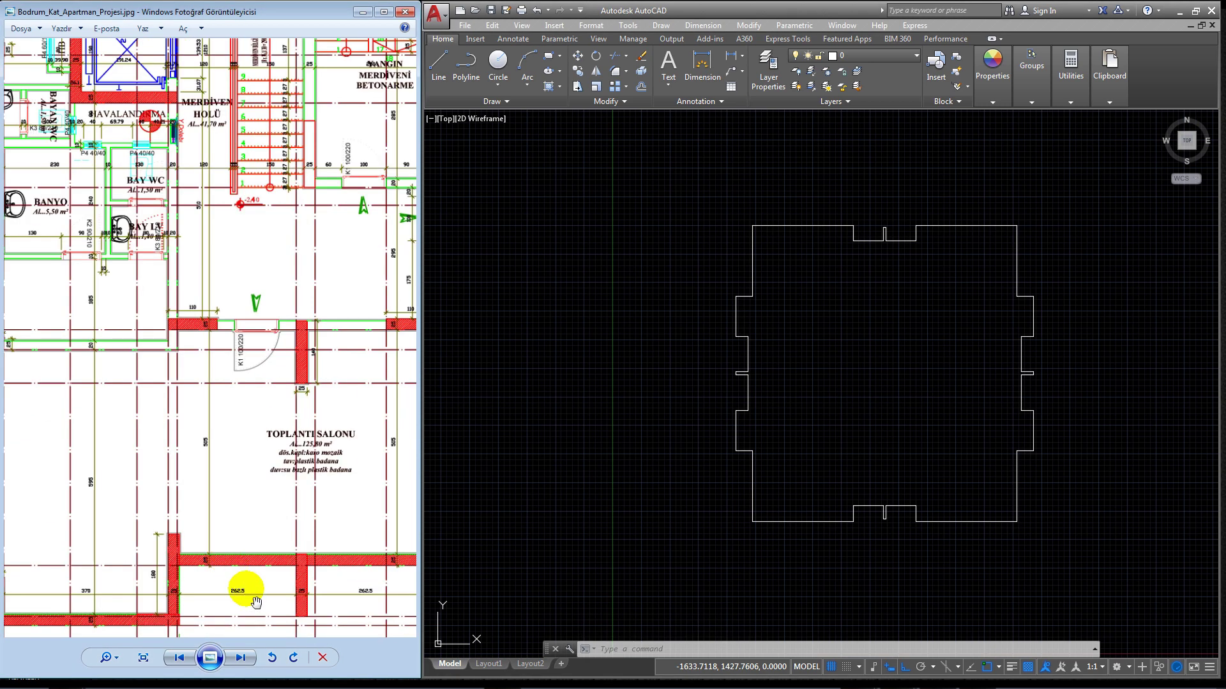
pyautogui.scroll(2, 242, 584)
pyautogui.scroll(-1, 213, 484)
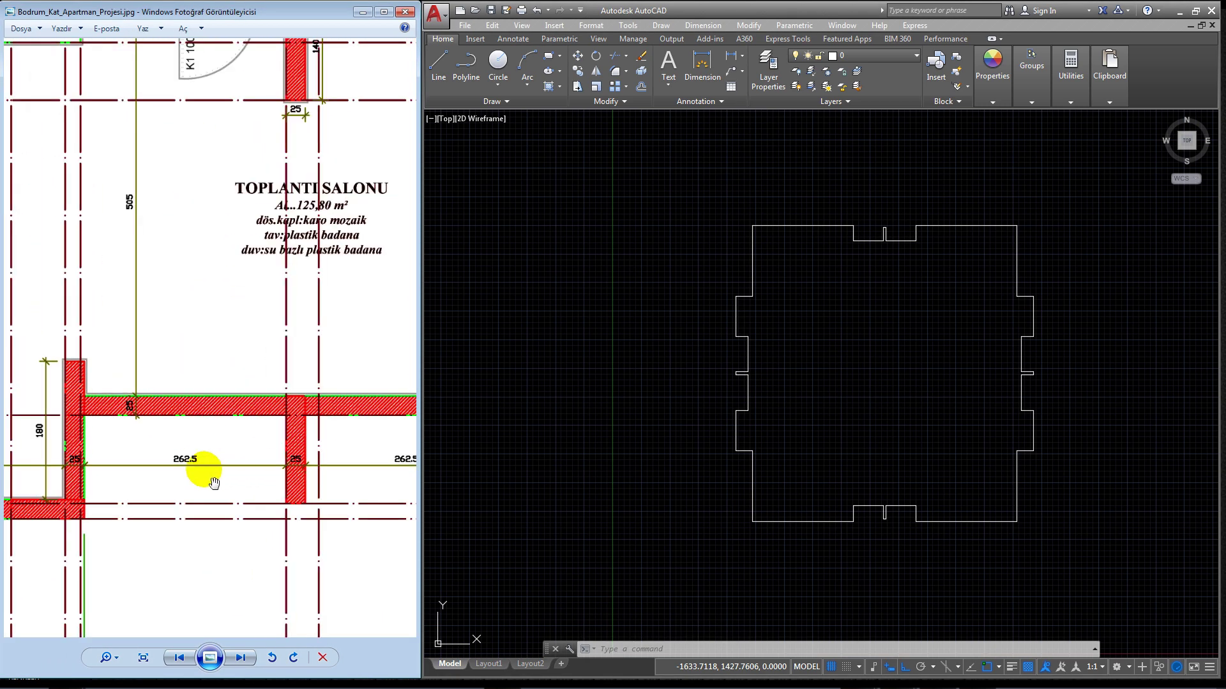
pyautogui.moveTo(346, 498); pyautogui.dragTo(178, 478)
pyautogui.scroll(-1, 228, 438)
pyautogui.scroll(-1, 192, 415)
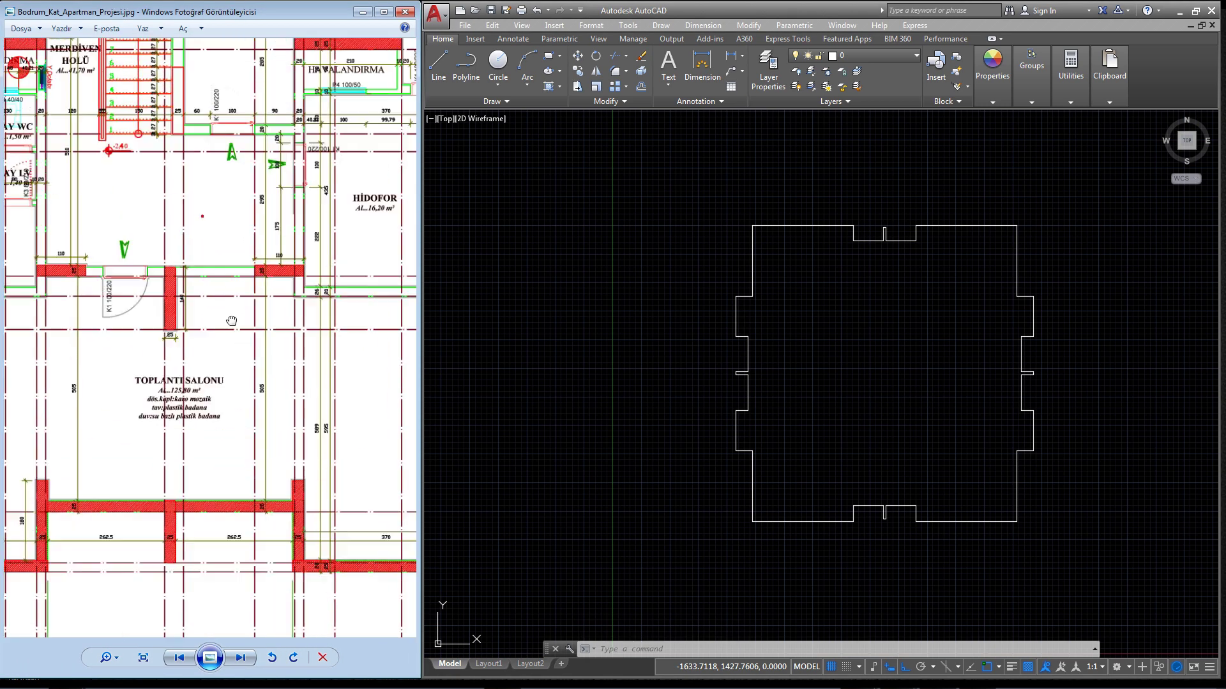
pyautogui.moveTo(263, 191)
pyautogui.mouseDown()
pyautogui.moveTo(262, 476)
pyautogui.moveTo(278, 532)
pyautogui.mouseUp()
pyautogui.moveTo(275, 205); pyautogui.dragTo(229, 273)
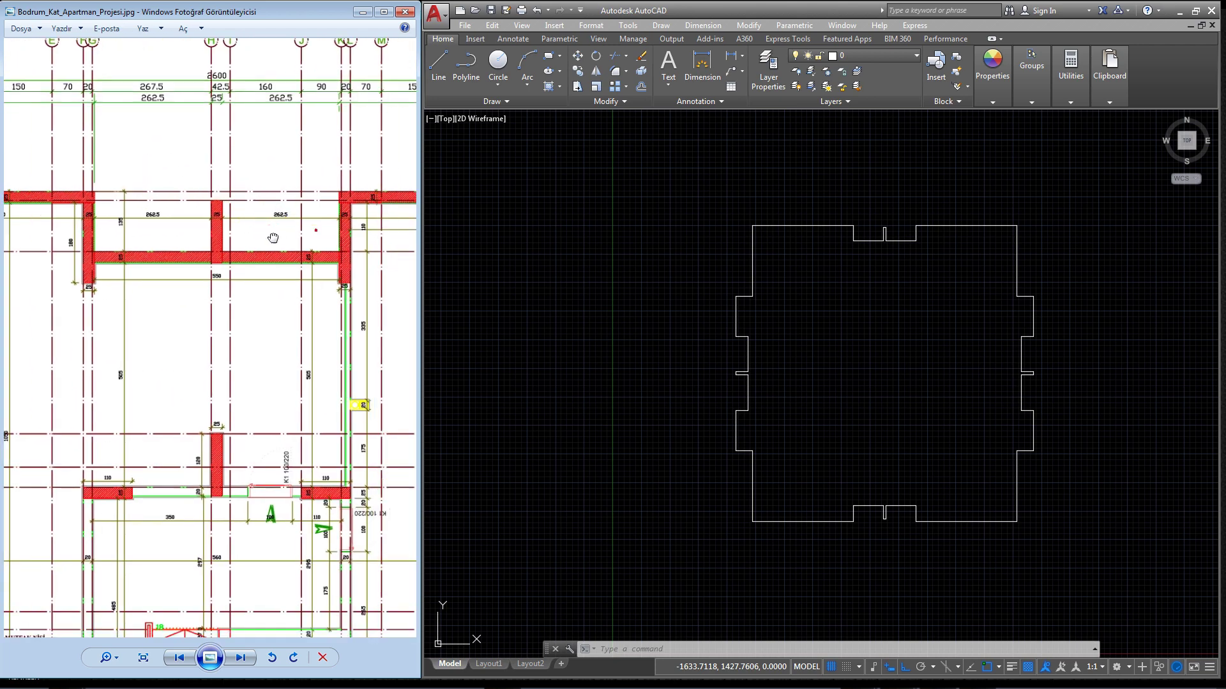
pyautogui.scroll(-1, 230, 273)
pyautogui.scroll(-1, 231, 319)
pyautogui.scroll(-1, 233, 415)
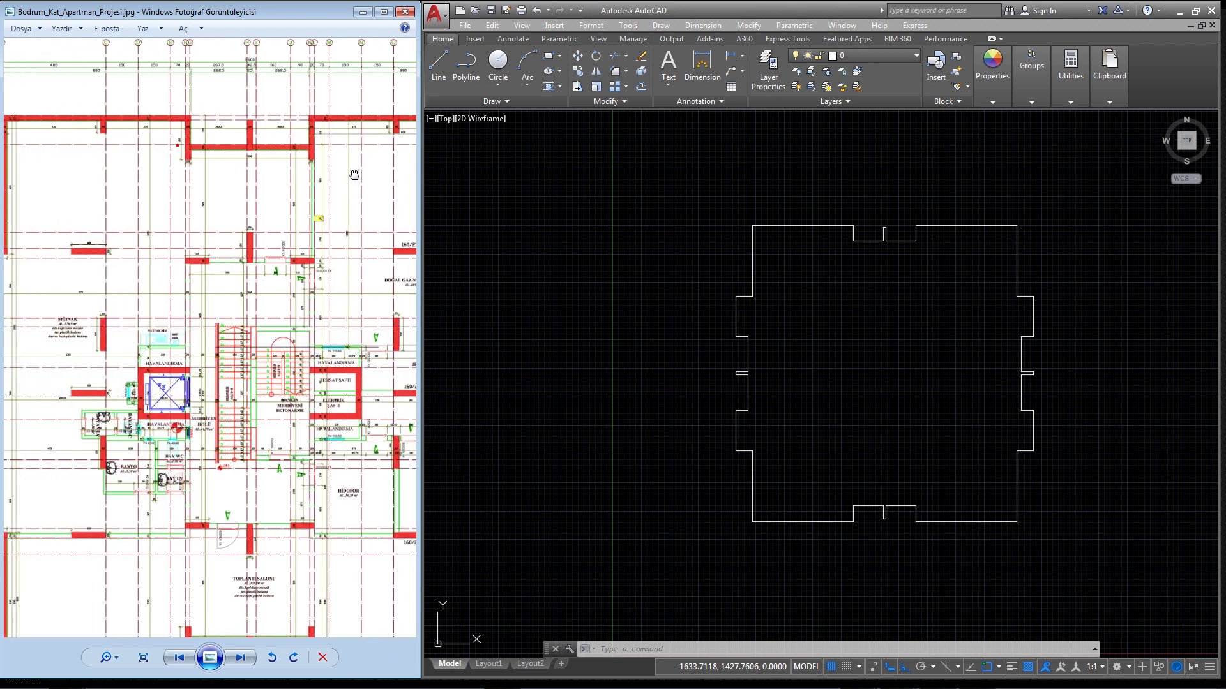
pyautogui.scroll(-1, 237, 514)
pyautogui.scroll(2, 237, 514)
pyautogui.moveTo(273, 547); pyautogui.dragTo(319, 277)
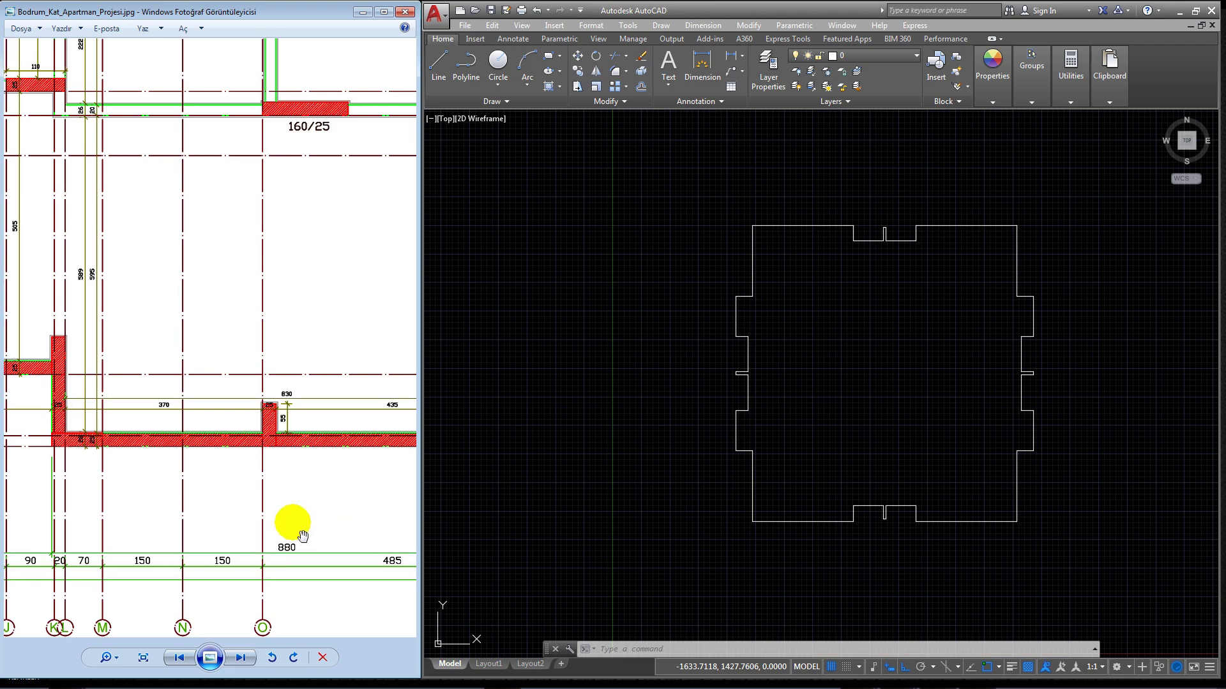
pyautogui.scroll(-3, 292, 526)
pyautogui.scroll(-1, 277, 477)
pyautogui.scroll(2, 137, 96)
pyautogui.scroll(-2, 172, 227)
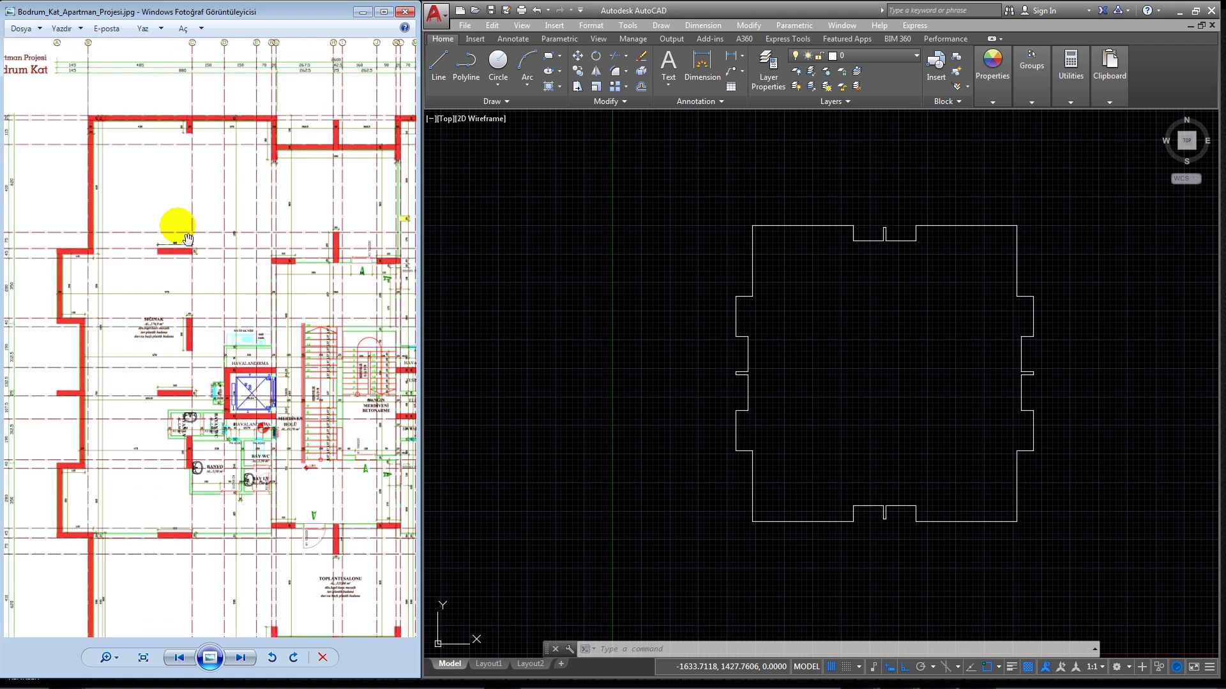
pyautogui.scroll(2, 228, 439)
pyautogui.scroll(2, 229, 439)
pyautogui.scroll(-2, 96, 438)
pyautogui.scroll(2, 132, 423)
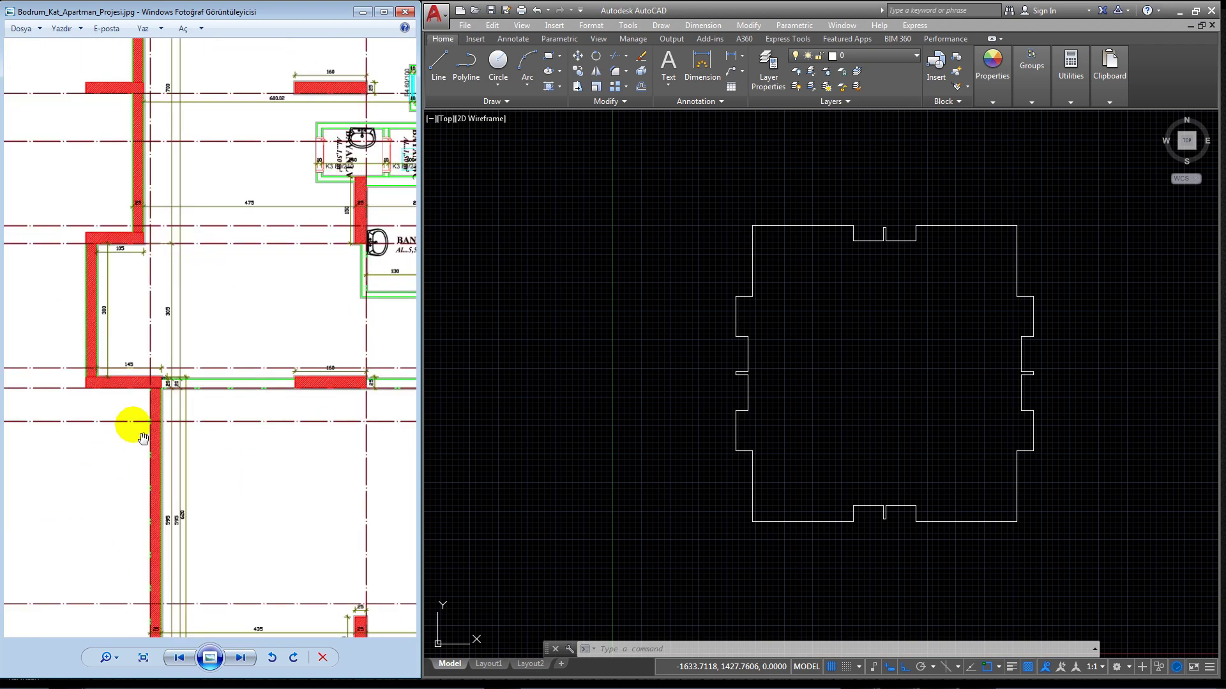
pyautogui.scroll(1, 139, 427)
pyautogui.scroll(-3, 277, 455)
pyautogui.scroll(-1, 363, 506)
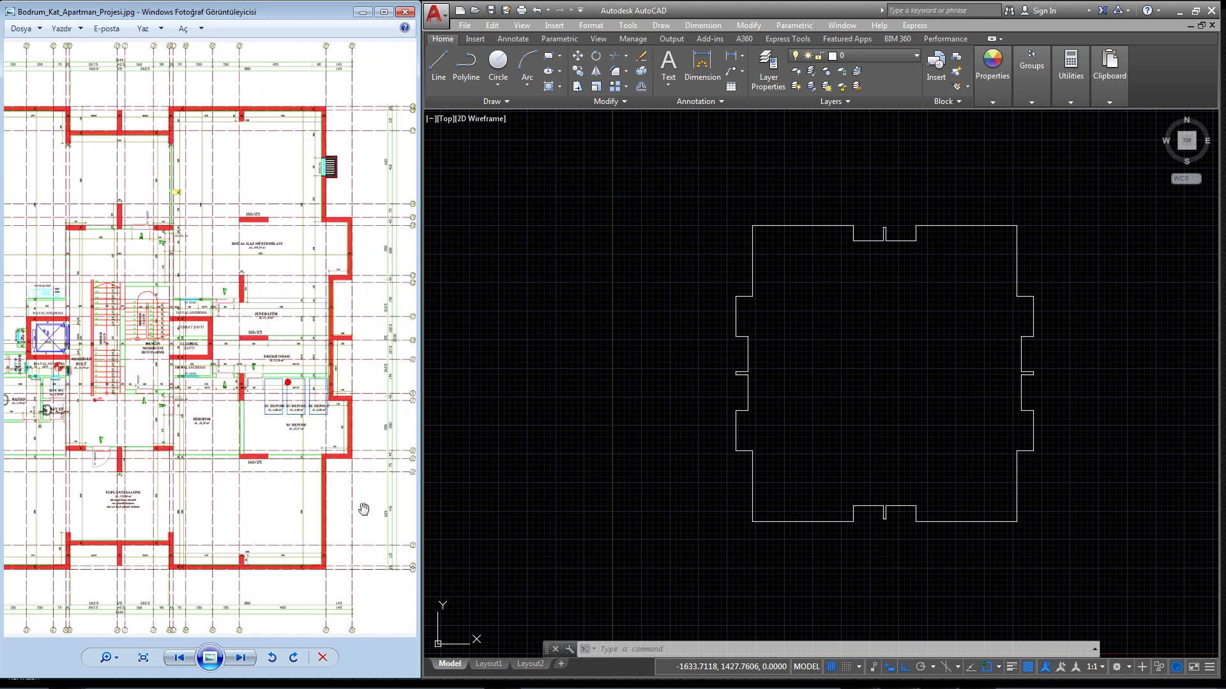
pyautogui.scroll(3, 364, 487)
pyautogui.moveTo(364, 487); pyautogui.dragTo(292, 403)
pyautogui.scroll(-2, 293, 403)
pyautogui.scroll(2, 323, 219)
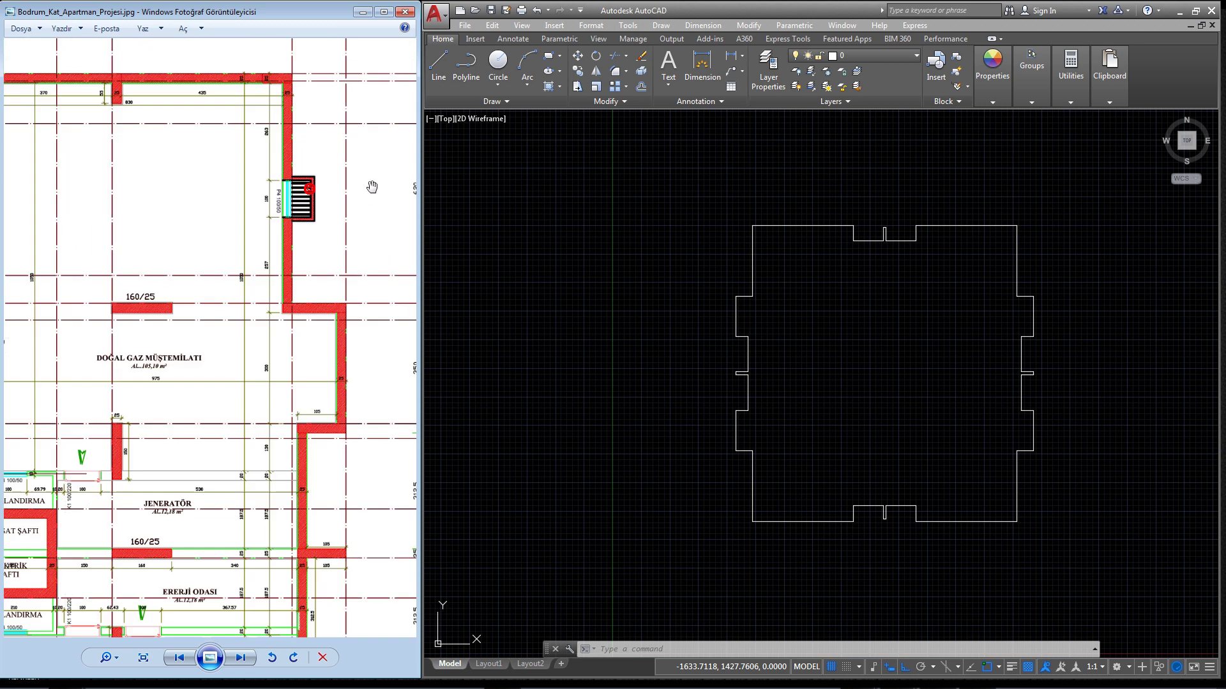
pyautogui.moveTo(339, 210); pyautogui.dragTo(321, 278)
pyautogui.scroll(-2, 320, 278)
pyautogui.scroll(4, 313, 306)
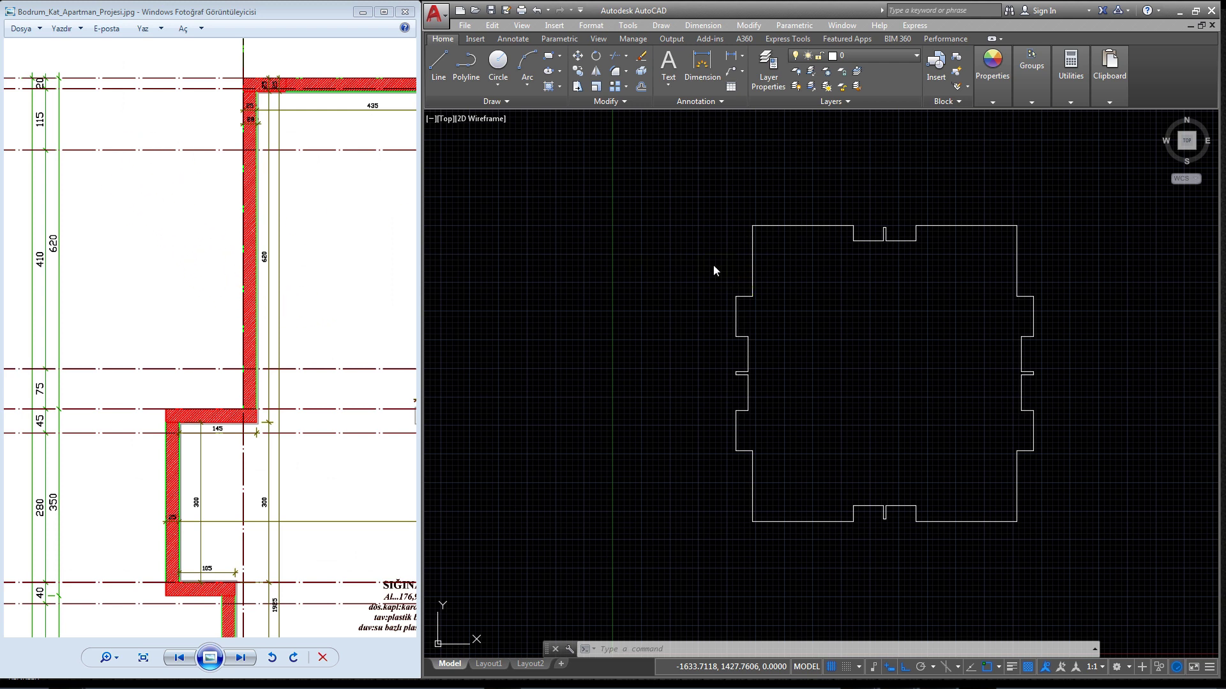
pyautogui.click(695, 311)
pyautogui.scroll(-2, 690, 300)
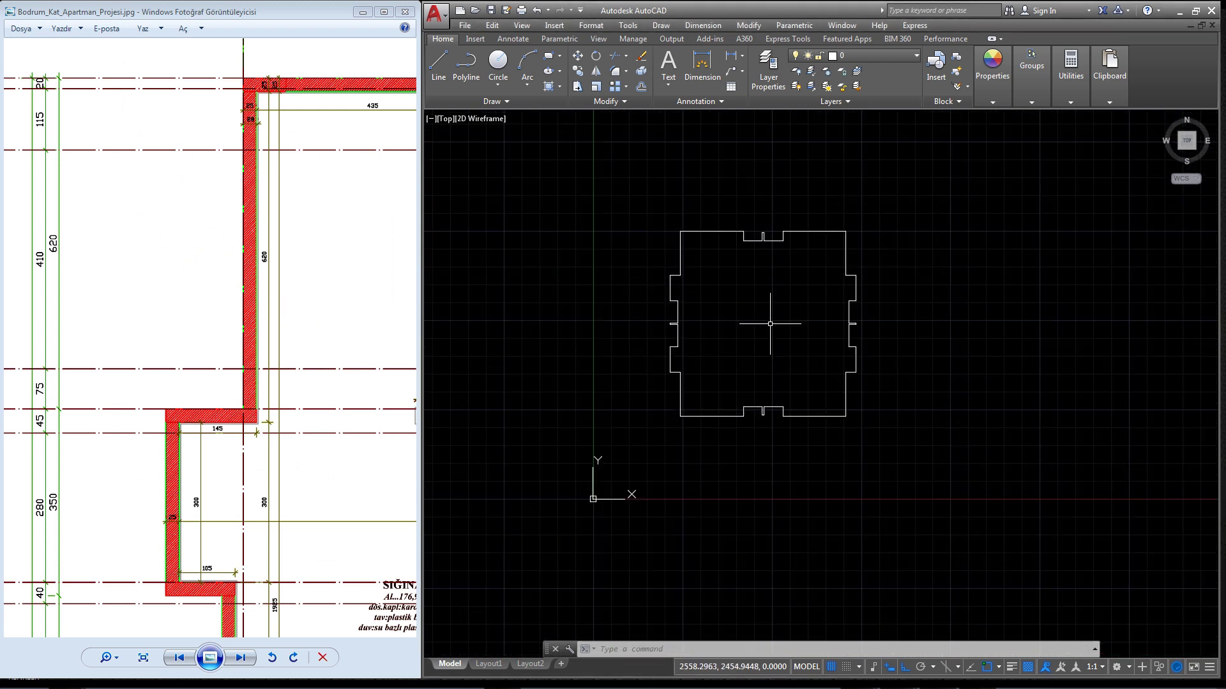
pyautogui.scroll(2, 695, 304)
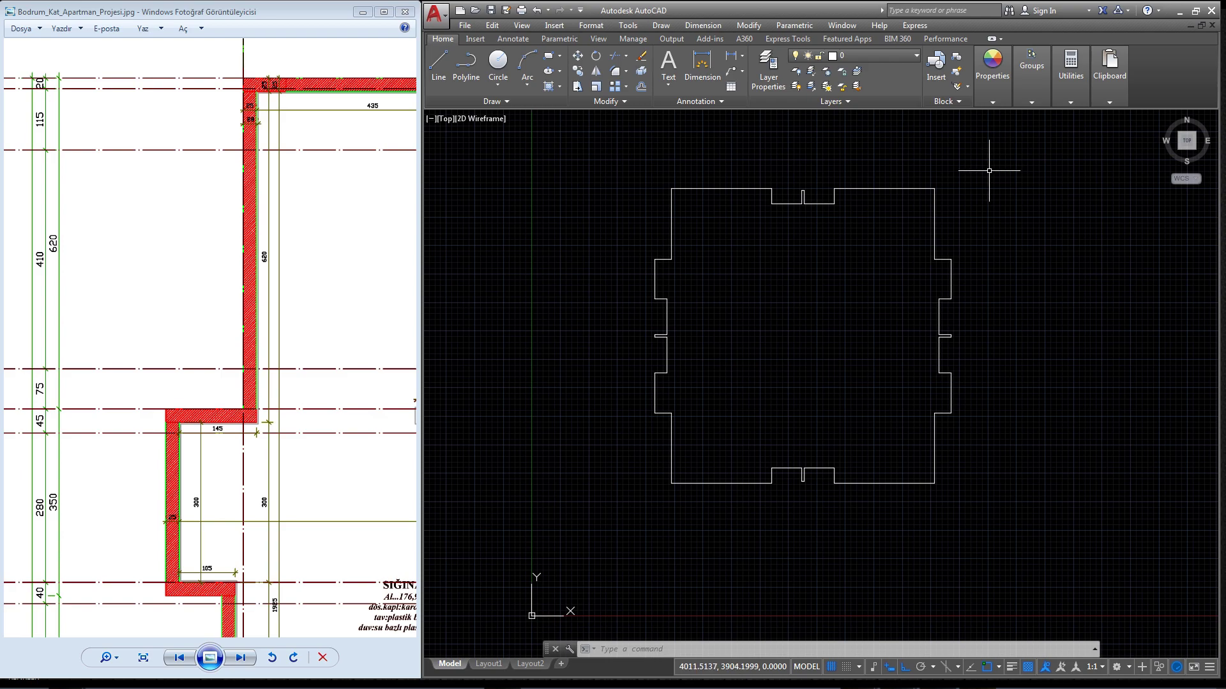